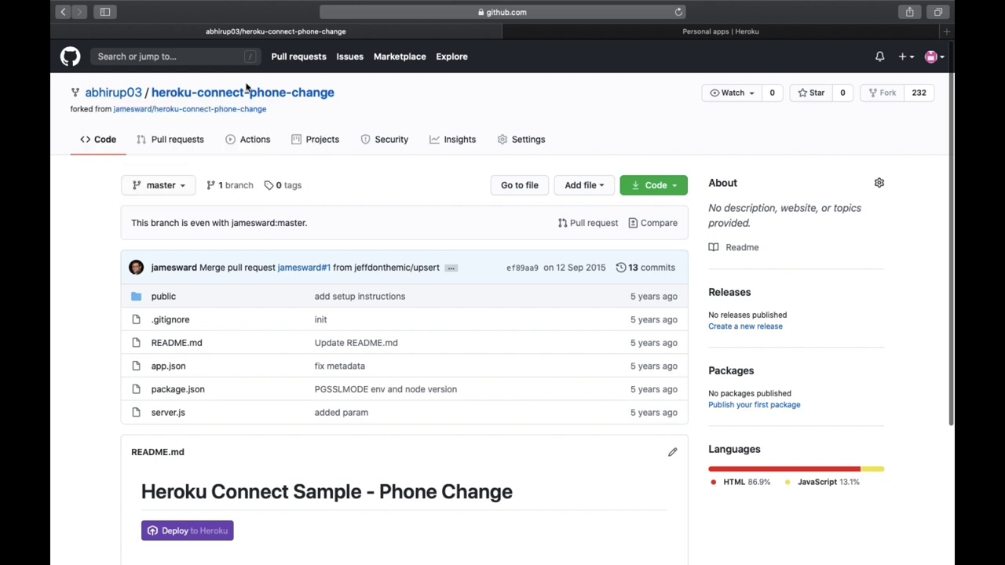
Step: Scroll the forked heroku-connect-phone-change repository page down to its README
mouse_move(121, 101)
scroll(285, 489, "down", 2)
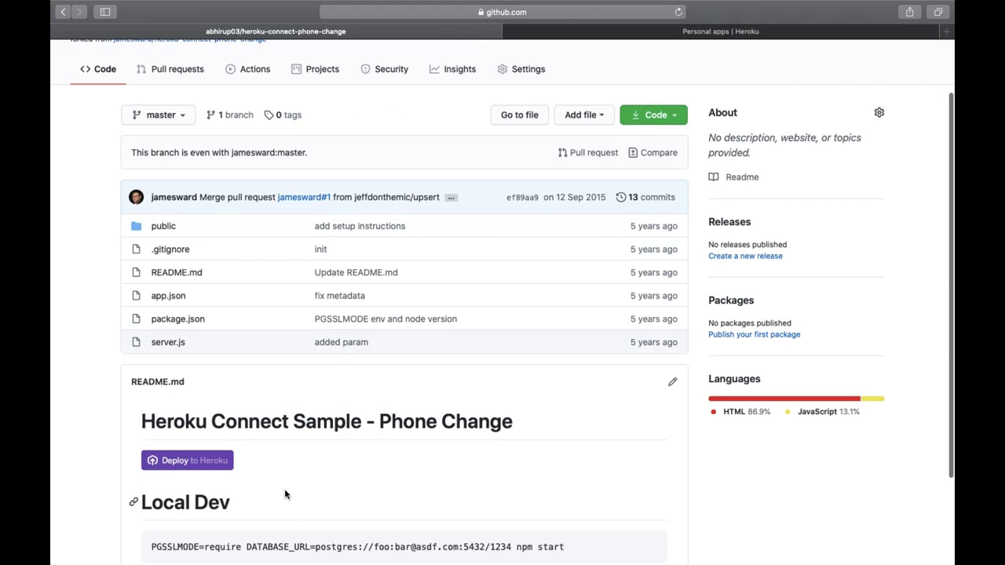
Step: Deploy the repository as a new Heroku app named apexhoursdemo in the United States region
left_click(202, 467)
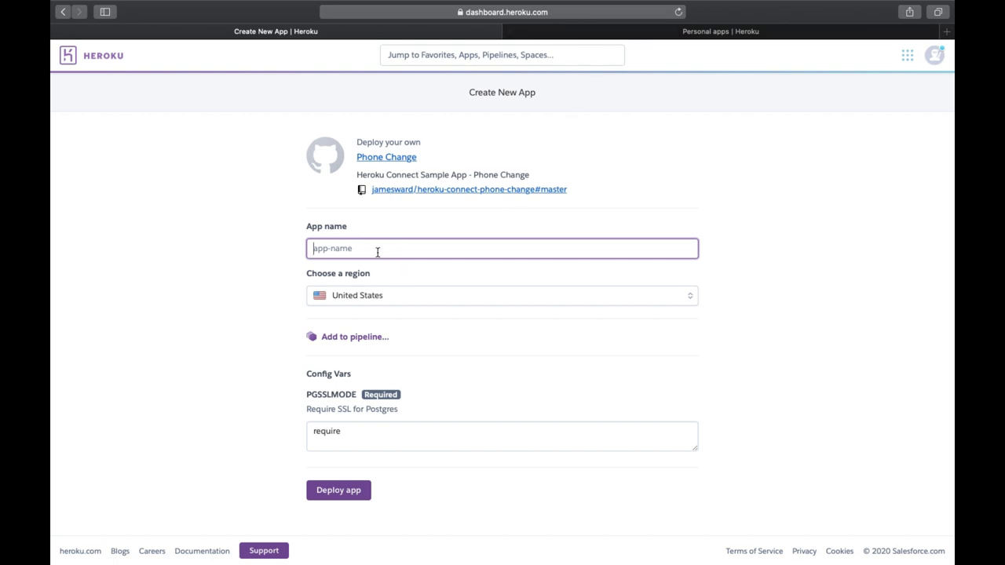
type("apexhoursdemo")
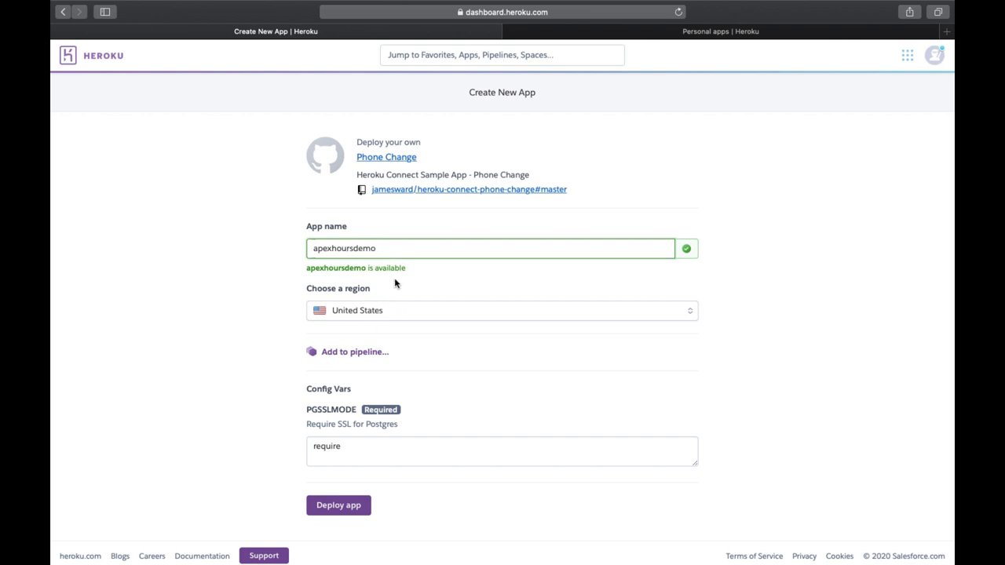
left_click(386, 319)
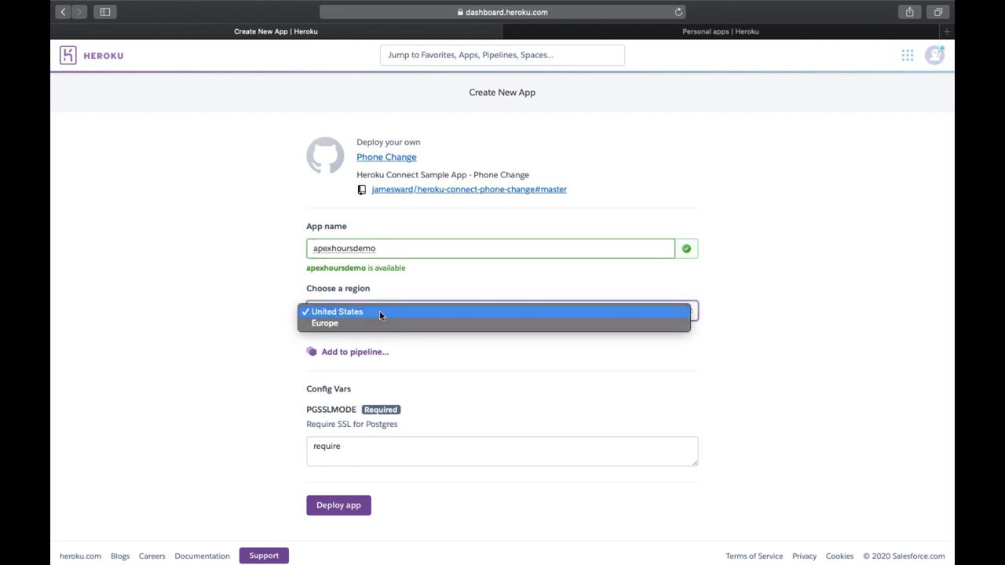
left_click(379, 310)
scroll(400, 373, "down", 1)
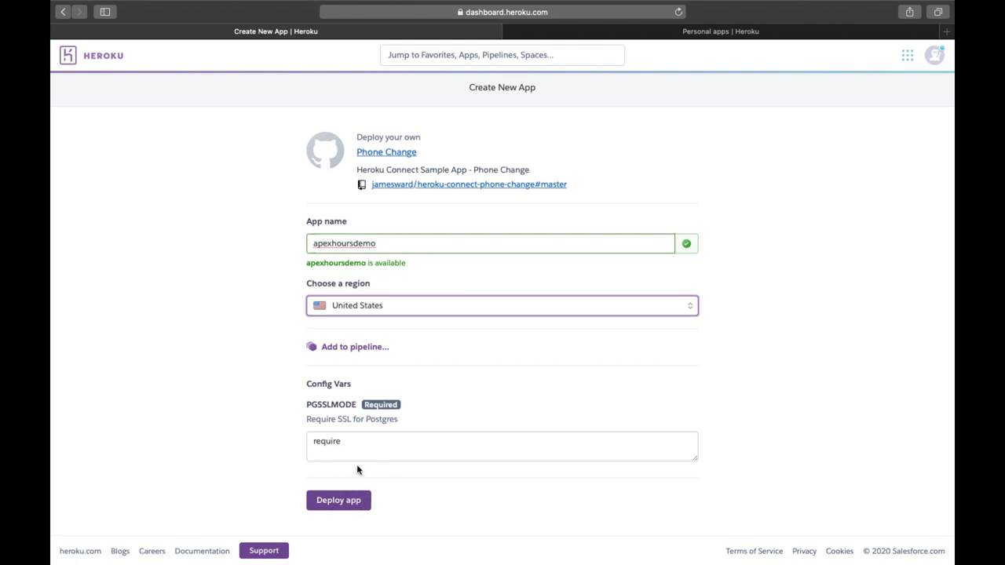
left_click(360, 504)
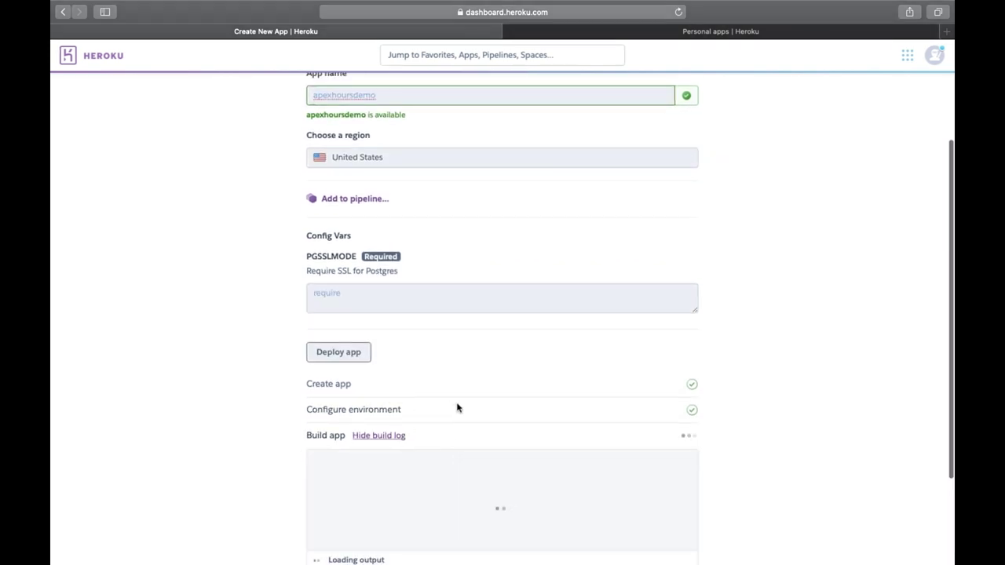
Step: Follow the apexhoursdemo build log to a successful deploy, then view the live app
scroll(455, 428, "down", 3)
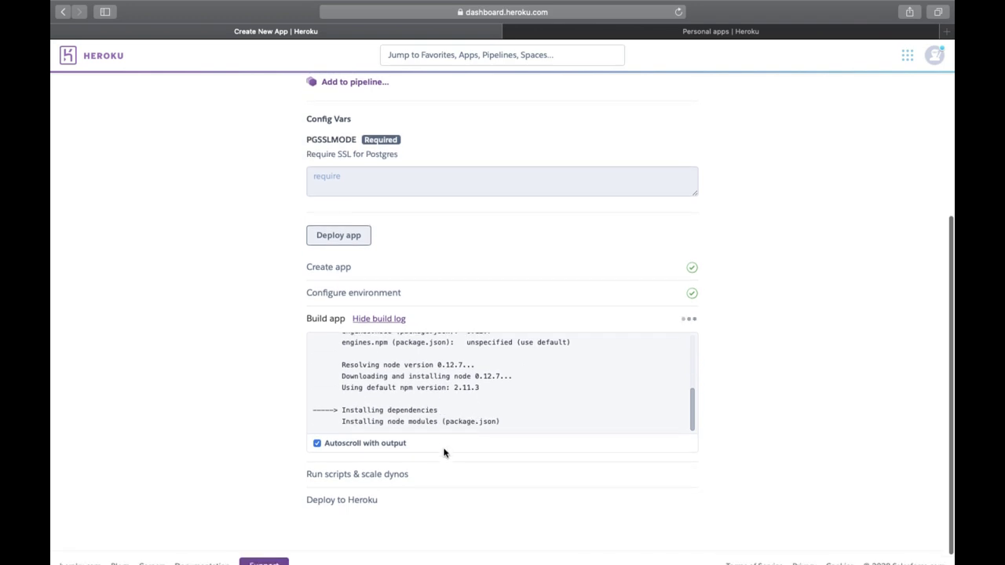
scroll(483, 405, "up", 3)
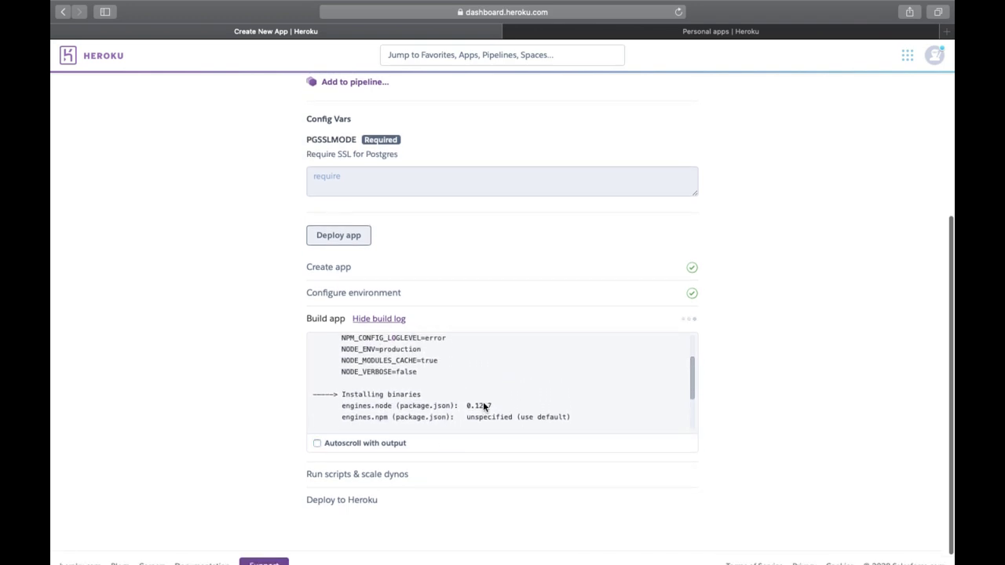
scroll(483, 403, "down", 3)
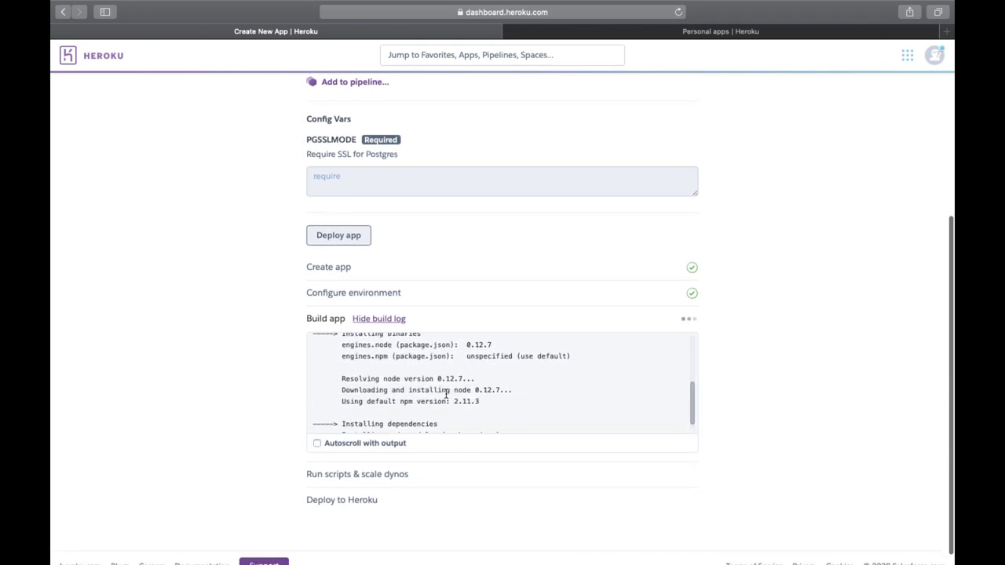
scroll(471, 388, "down", 5)
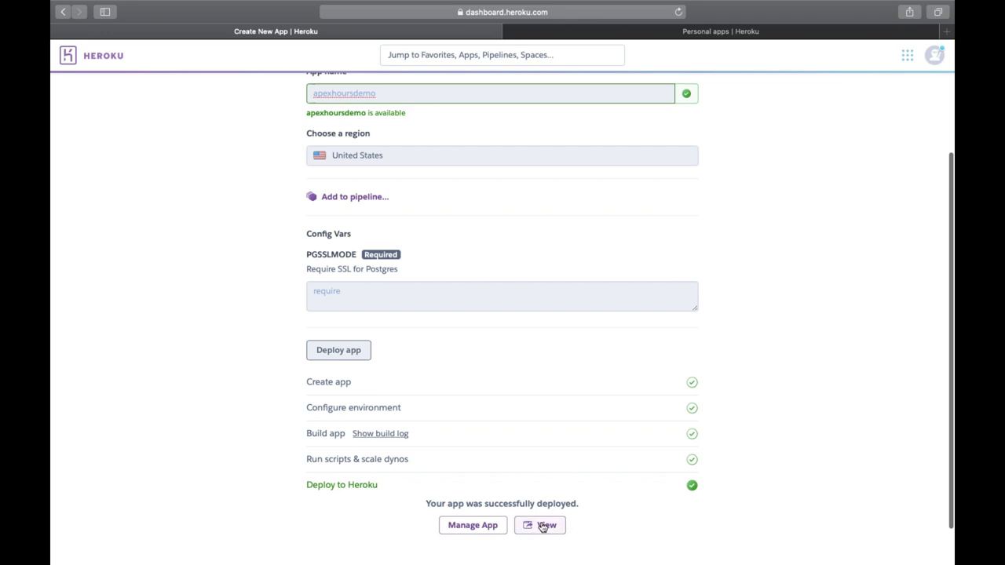
left_click(540, 526)
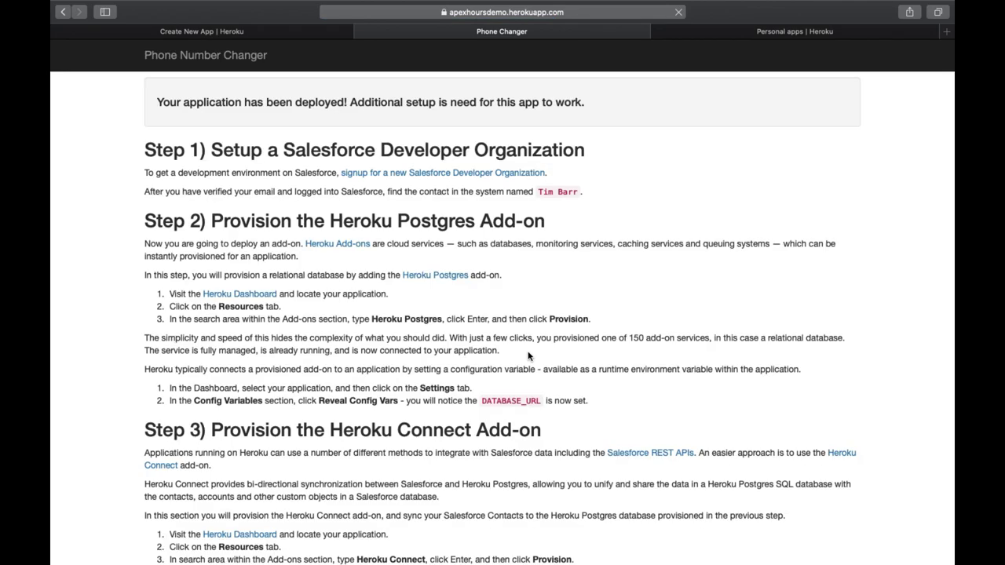
Step: Read through the Phone Number Changer setup steps, then return to the Personal apps tab
scroll(547, 285, "down", 1)
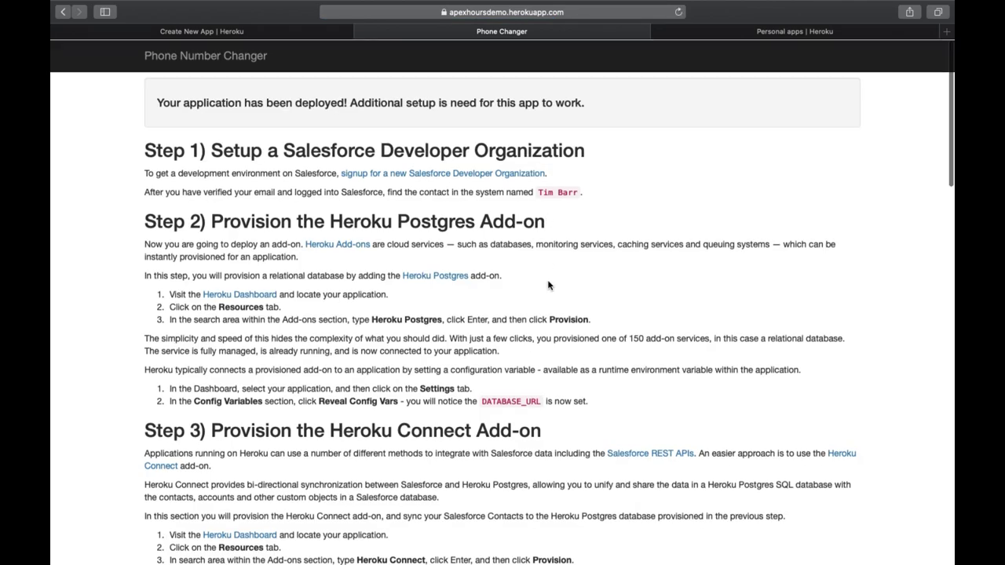
scroll(548, 285, "down", 5)
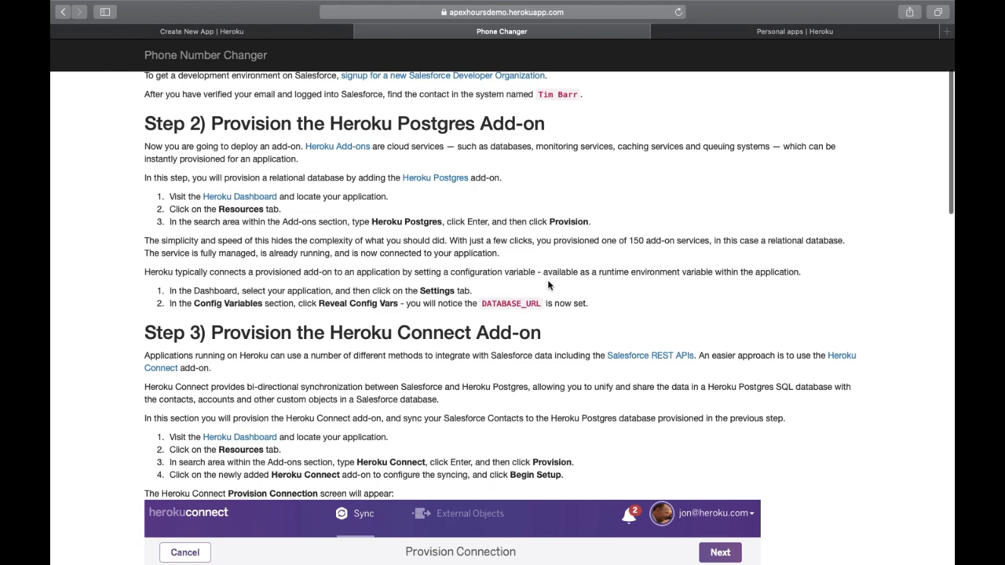
scroll(548, 285, "down", 5)
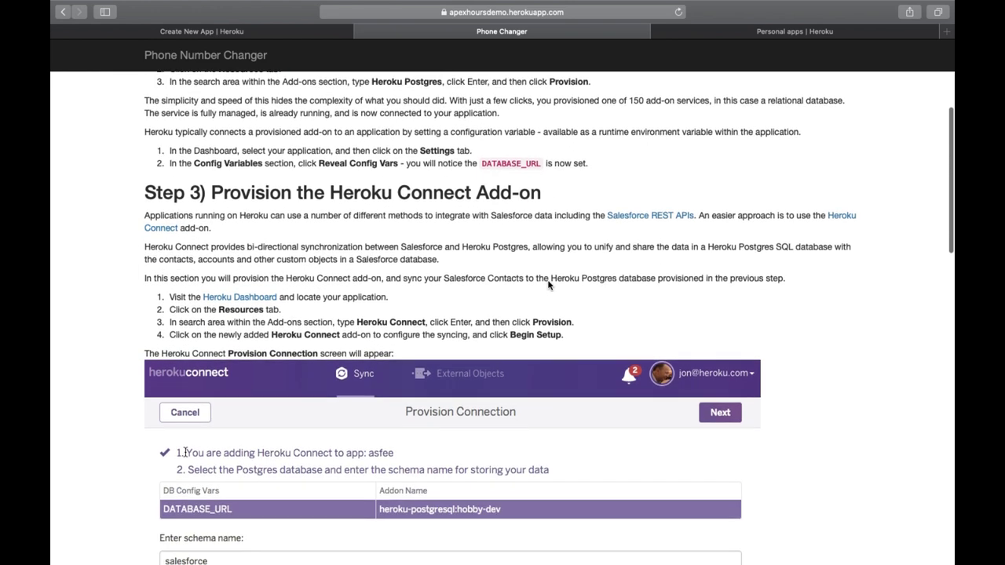
scroll(547, 283, "down", 8)
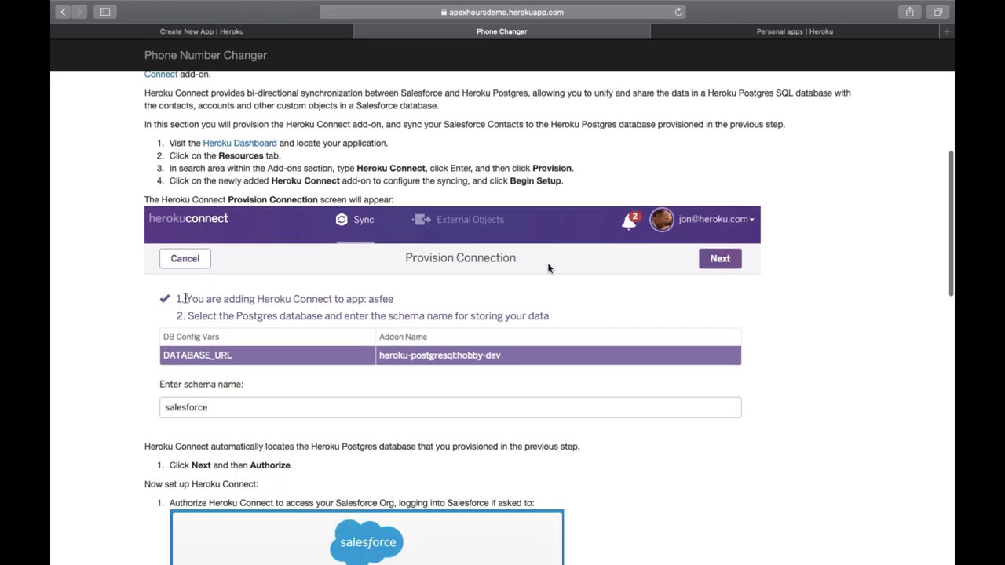
scroll(548, 268, "down", 8)
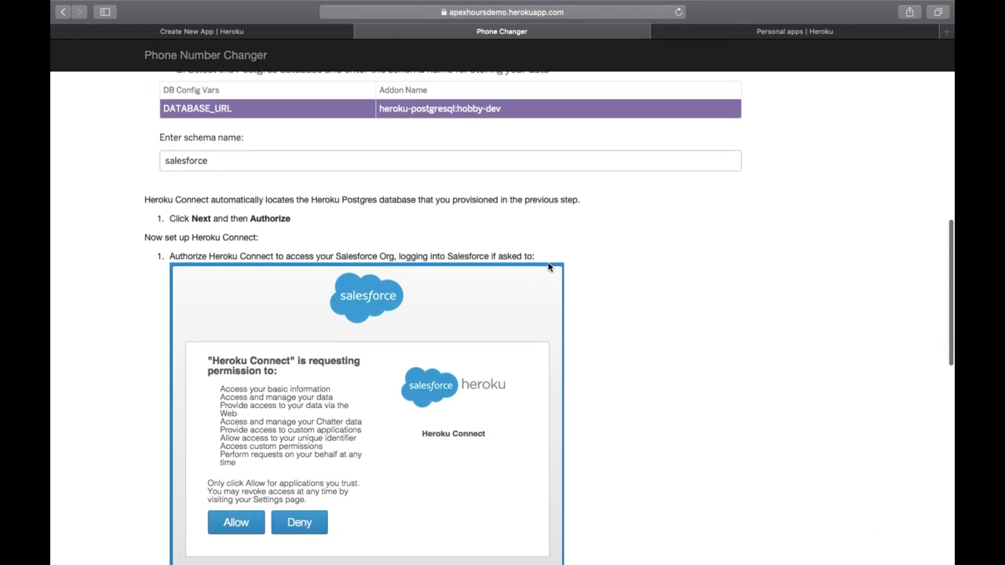
scroll(547, 267, "down", 12)
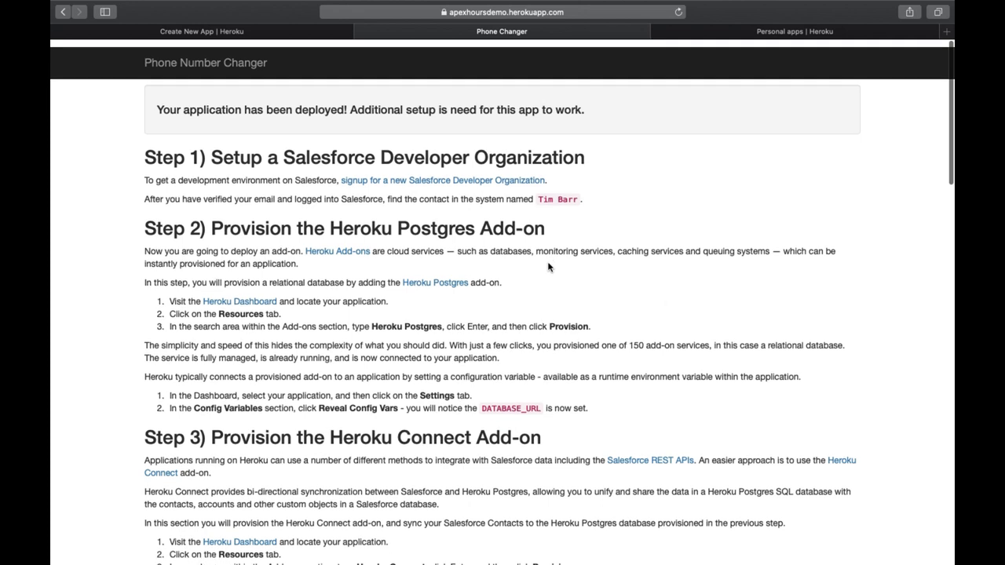
left_click(723, 31)
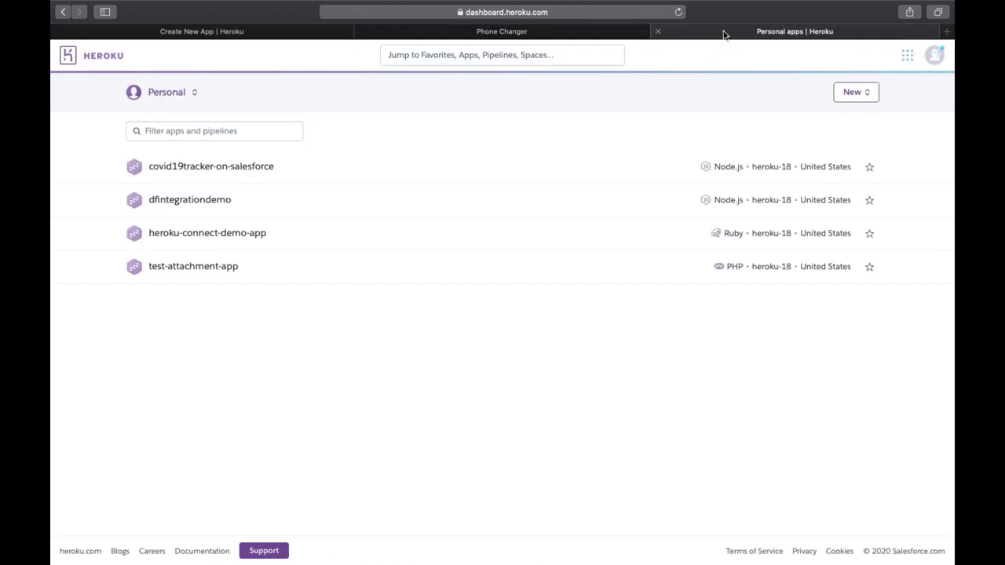
Step: Reload the Heroku apps list and open the apexhoursdemo overview
left_click(678, 12)
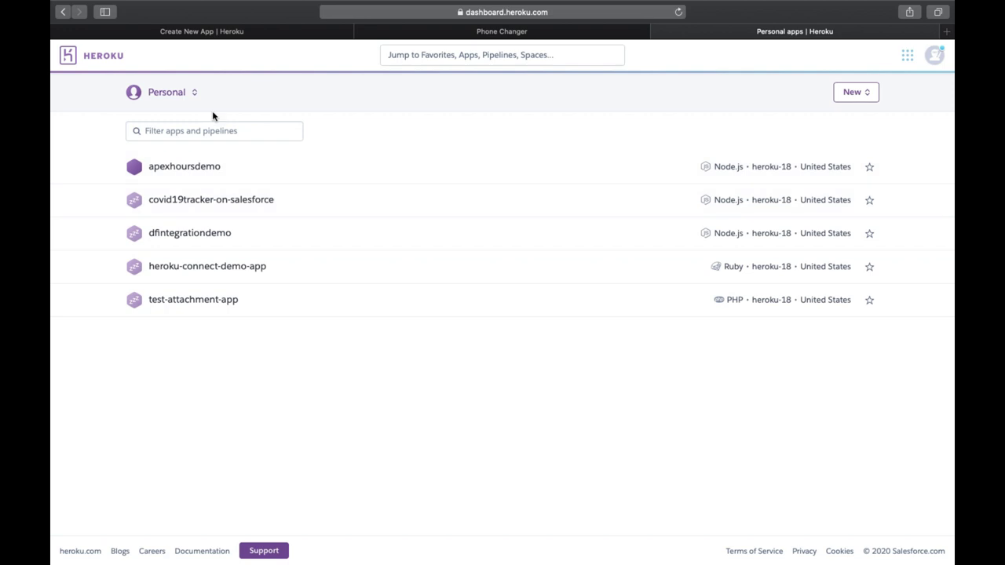
left_click(188, 170)
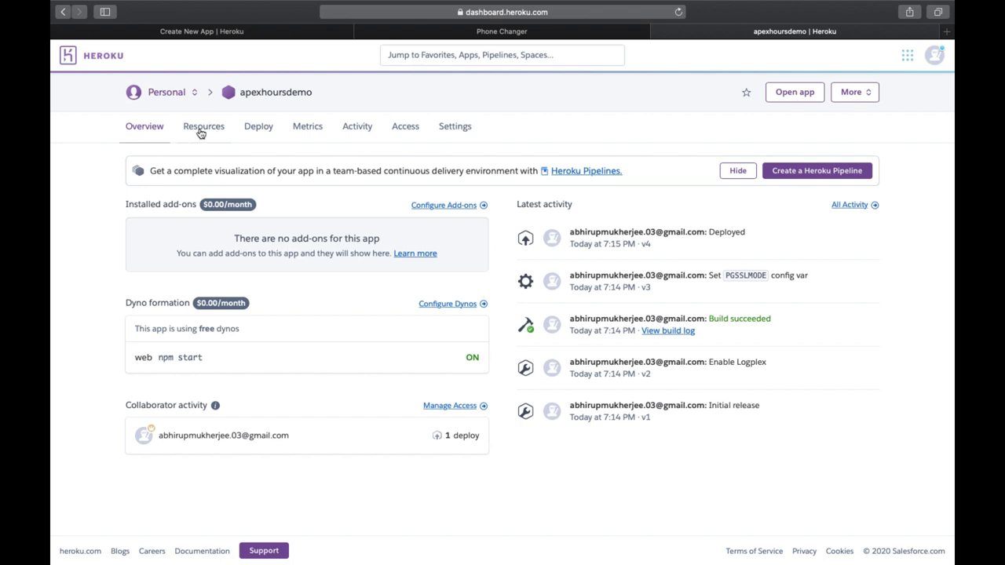
Step: On the Resources tab, provision the Heroku Postgres add-on with the Hobby Dev – Free plan
left_click(199, 132)
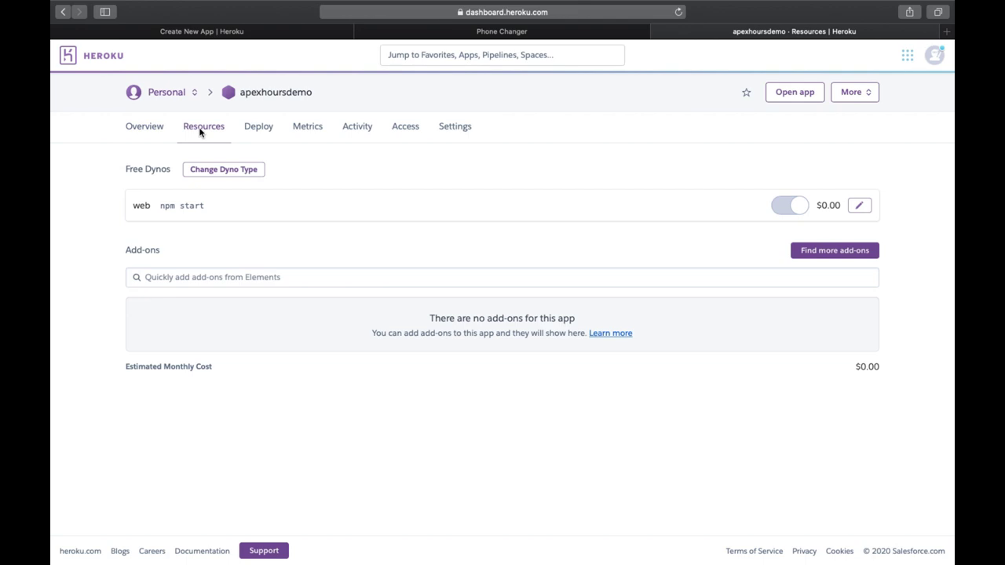
left_click(264, 276)
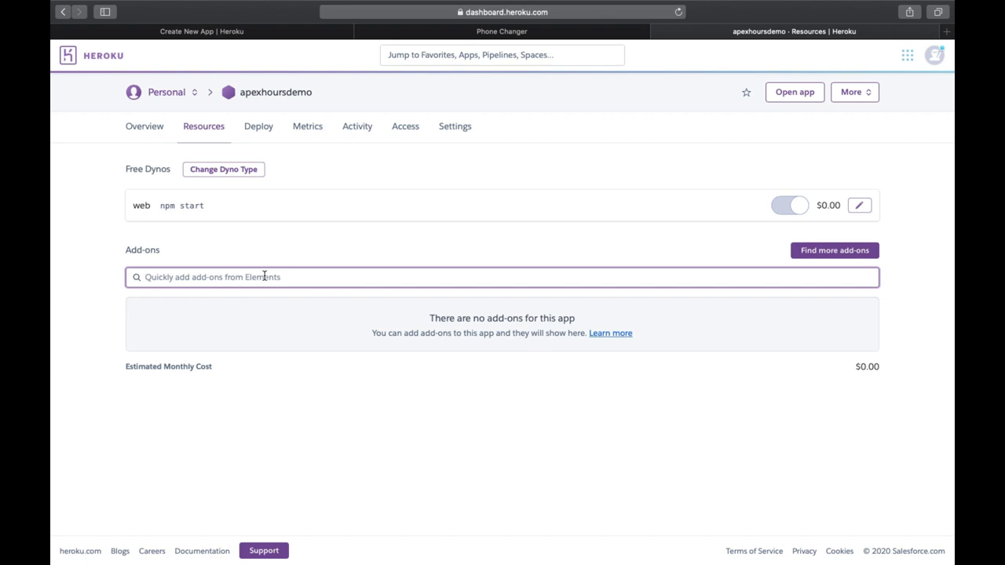
type("postgres")
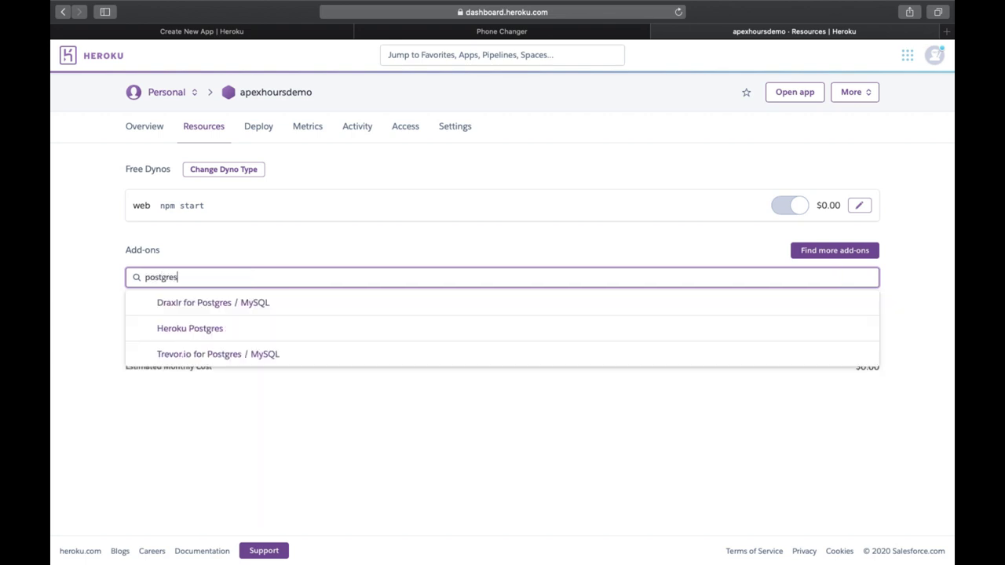
left_click(222, 339)
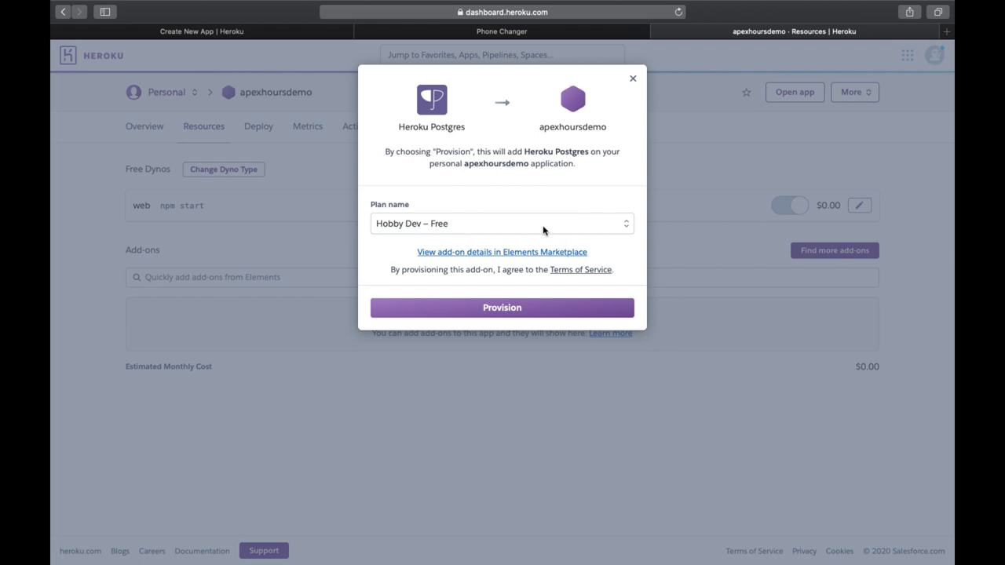
left_click(540, 230)
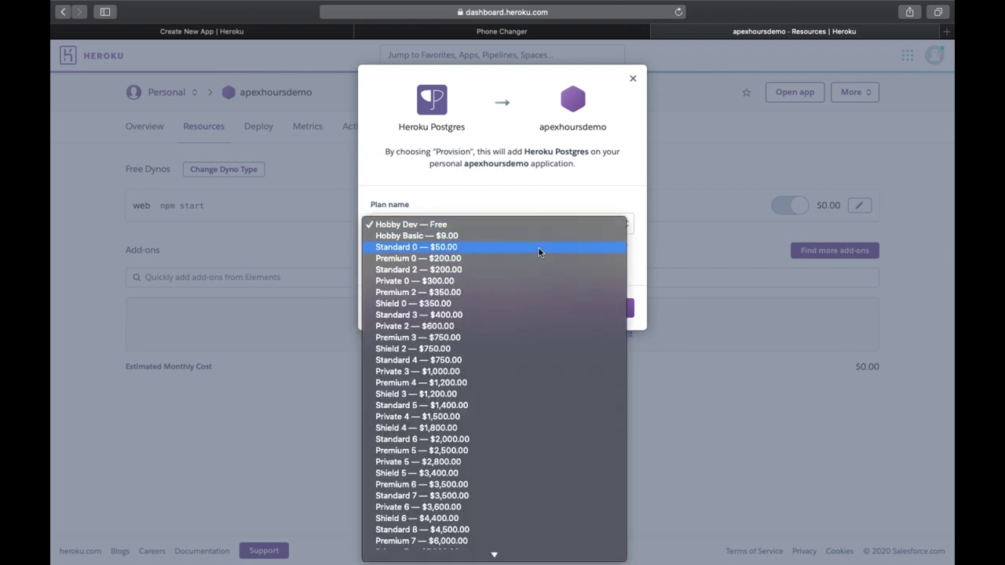
left_click(504, 226)
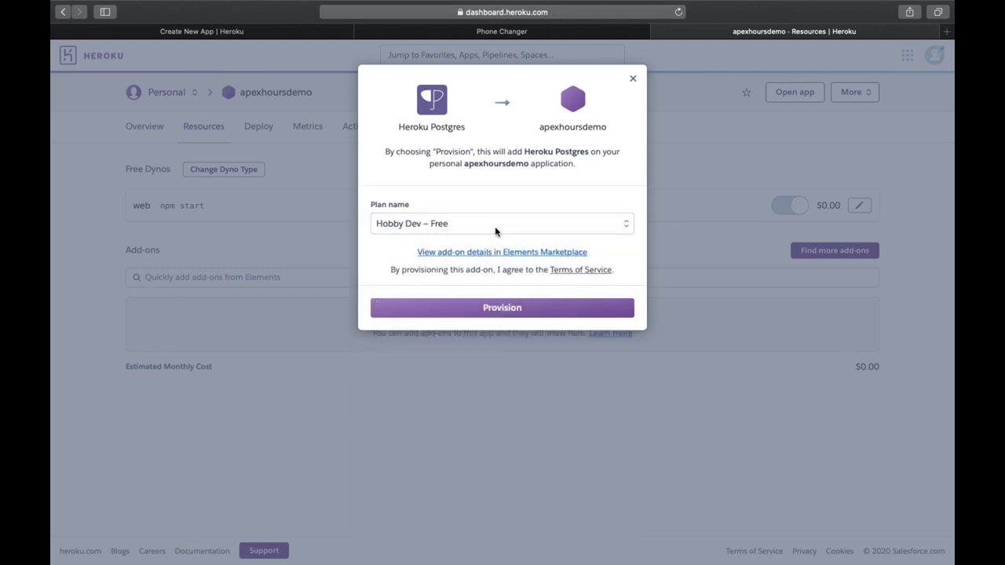
left_click(495, 227)
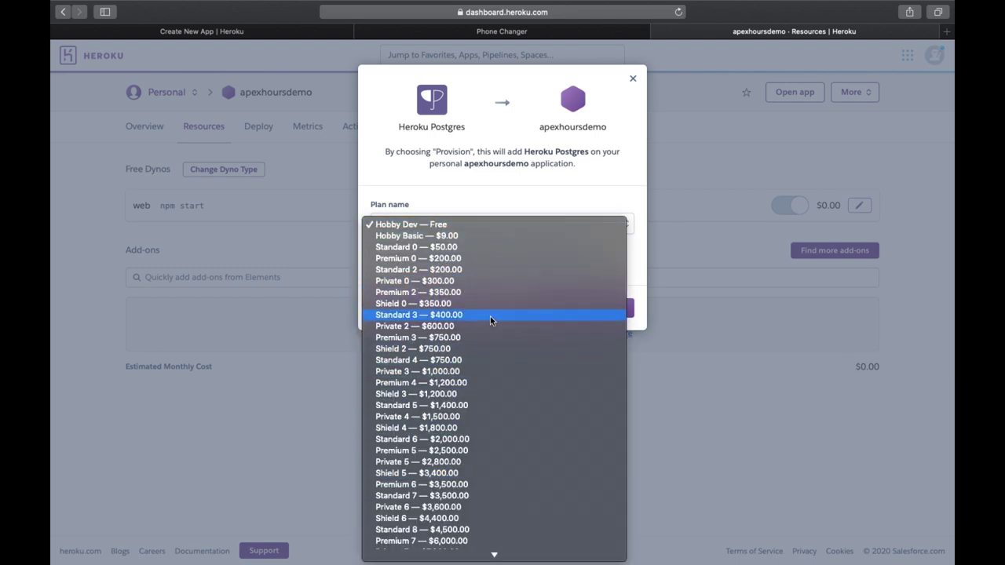
scroll(489, 495, "down", 2)
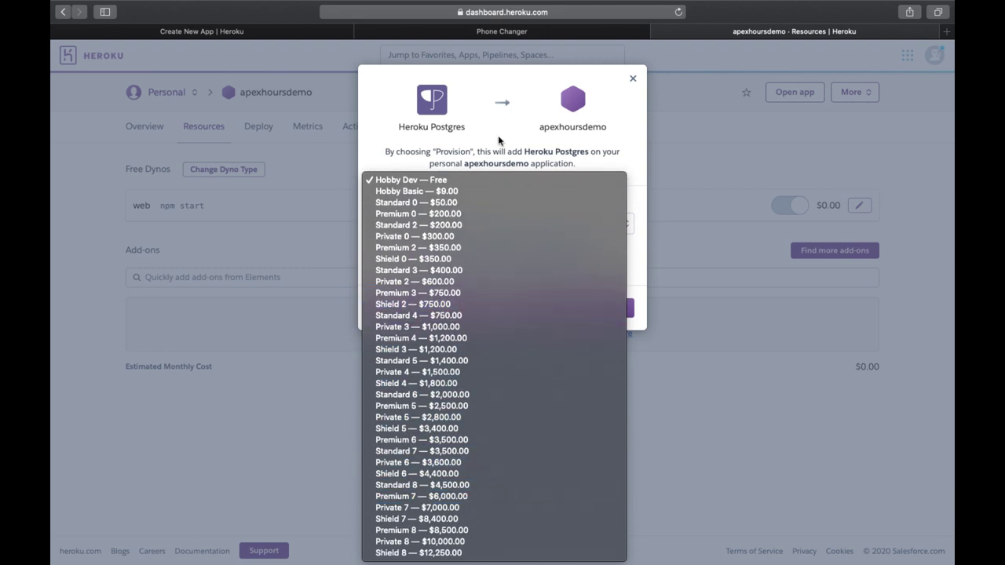
left_click(498, 140)
left_click(502, 317)
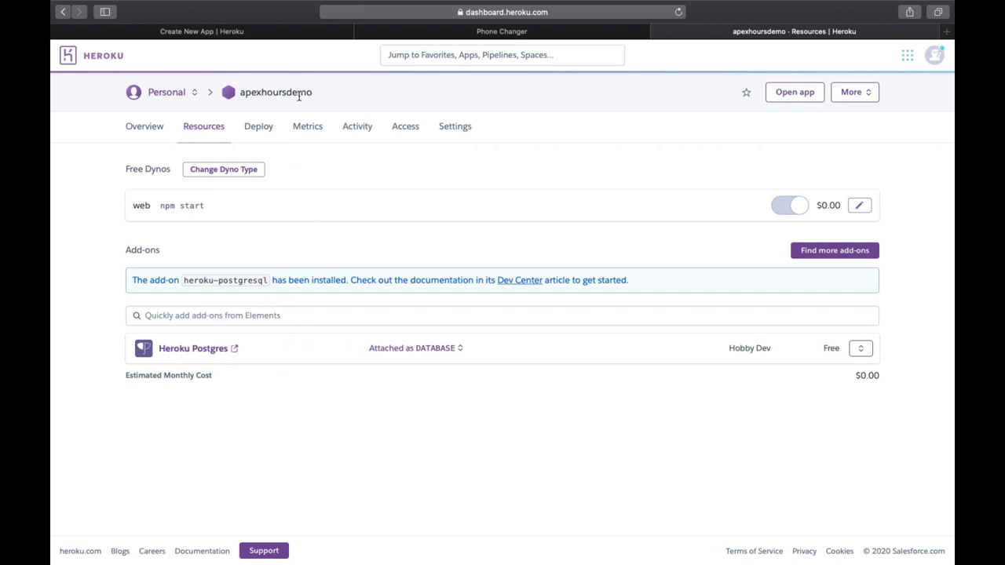
Step: Open the apexhoursdemo Heroku Postgres database in Heroku Data in a new tab
left_click_drag(319, 97, 245, 92)
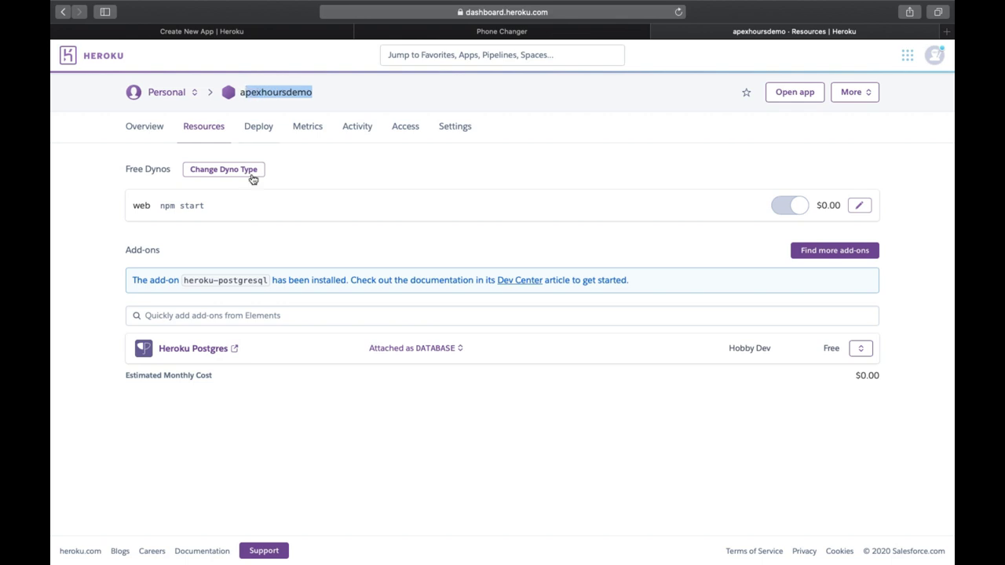
left_click(325, 256)
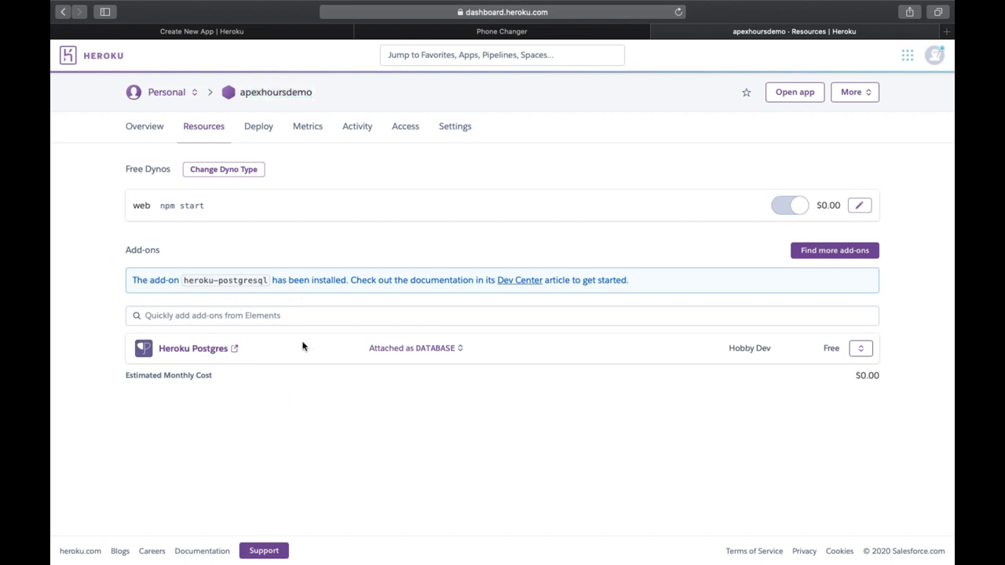
left_click(235, 350)
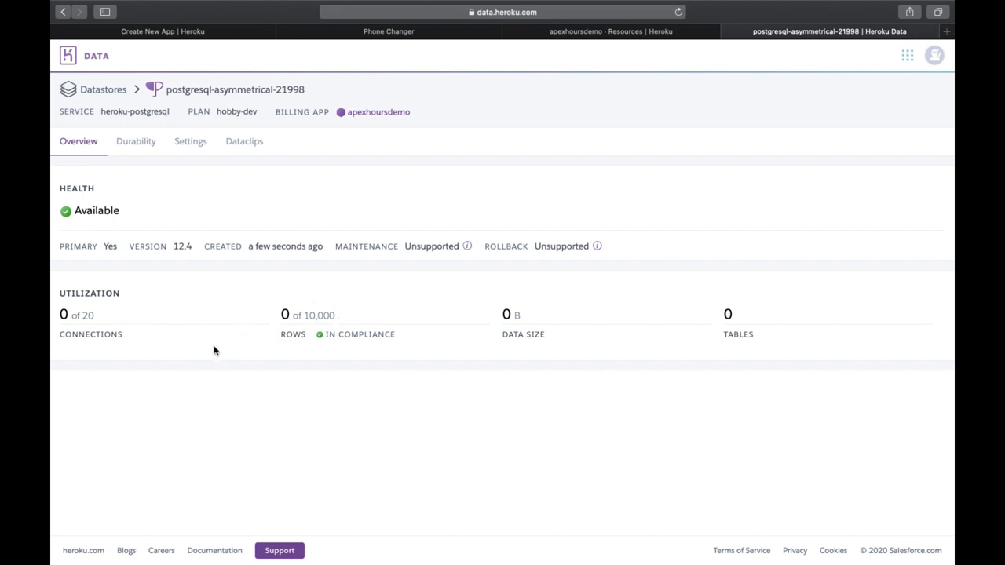
Step: Back on apexhoursdemo resources, search add-ons for 'heroku' and choose Heroku Connect
left_click(575, 33)
left_click(284, 315)
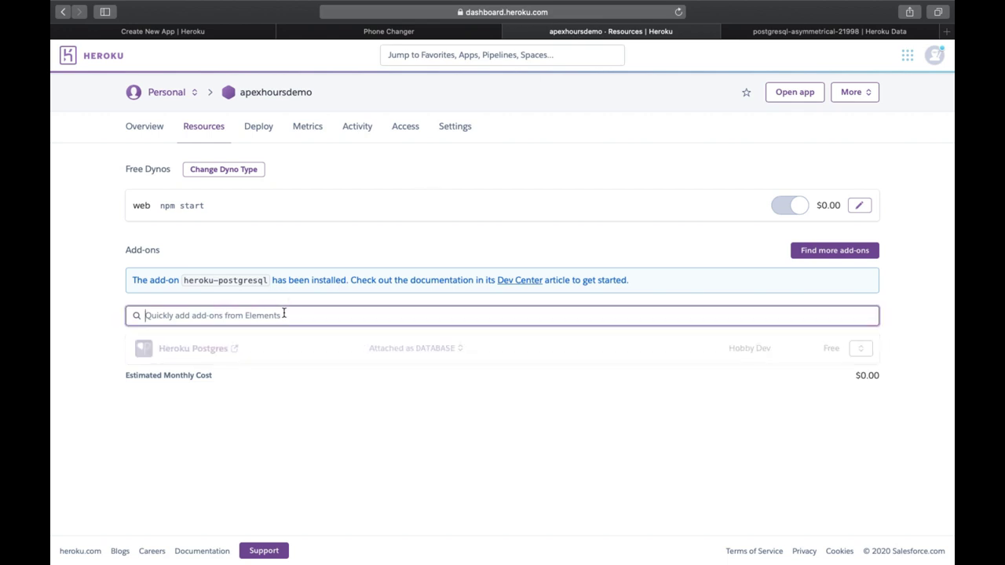
type("heroku")
left_click(218, 342)
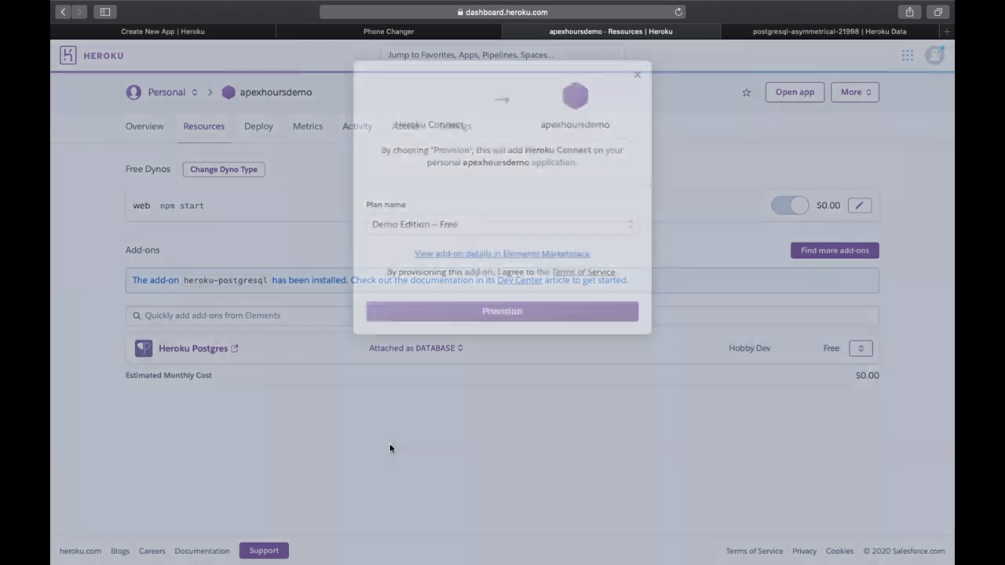
Step: Provision Heroku Connect on the Demo Edition – Free plan and open it in a new tab
left_click(464, 230)
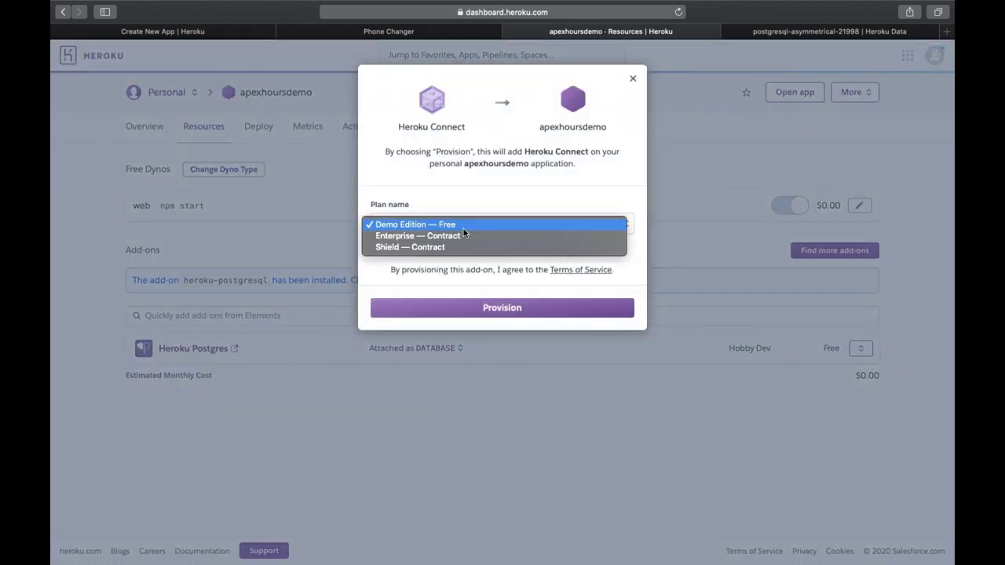
left_click(461, 226)
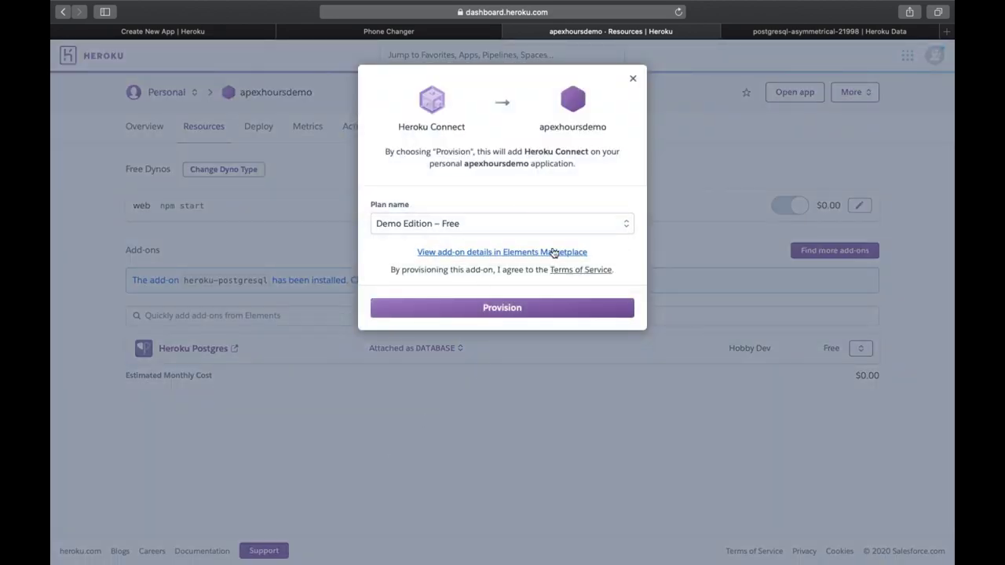
left_click(503, 224)
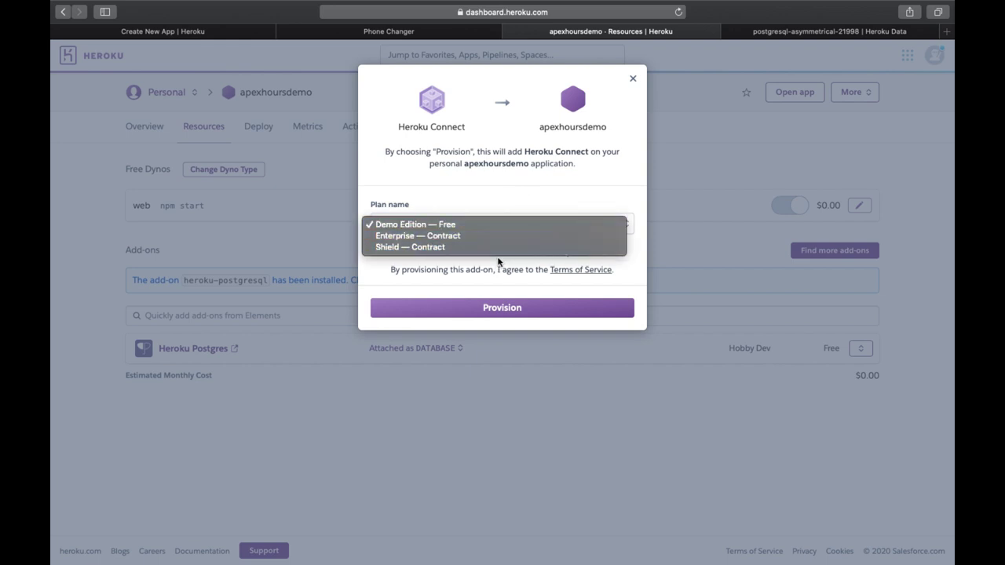
left_click(493, 208)
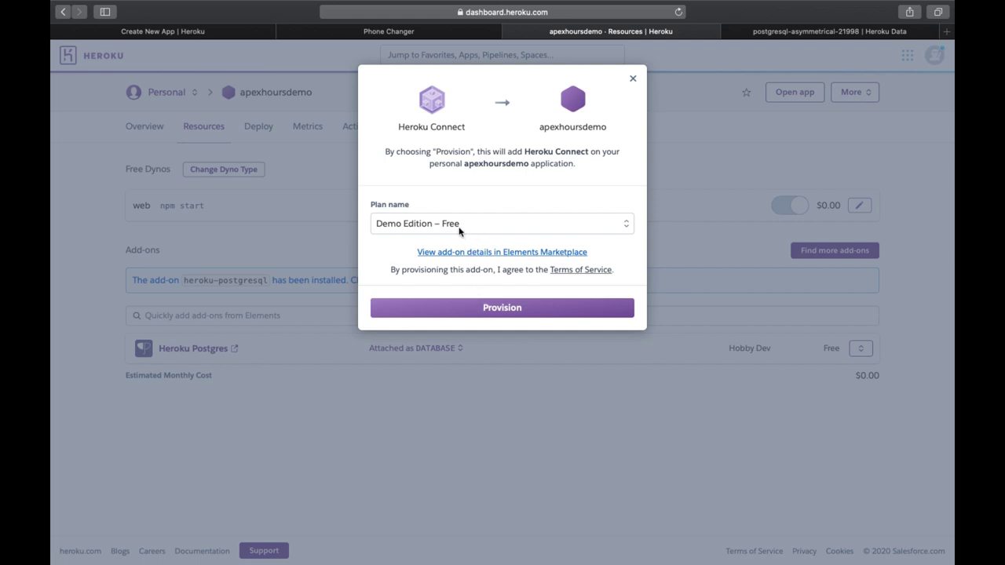
left_click(460, 229)
left_click(460, 225)
left_click(497, 309)
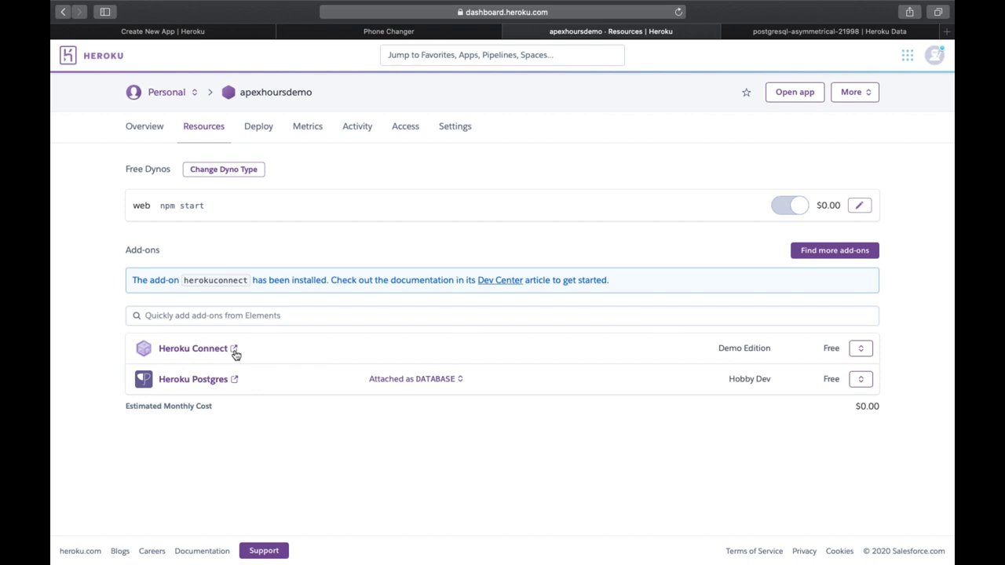
left_click(234, 351)
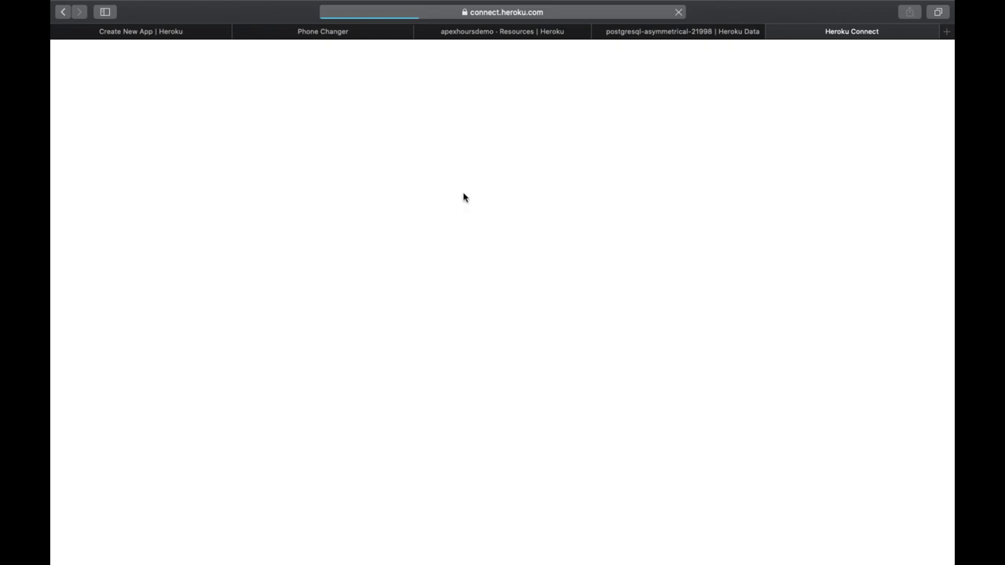
Step: Switch among the Postgres, resources and Heroku Connect tabs, ending on the connection overview
left_click(659, 36)
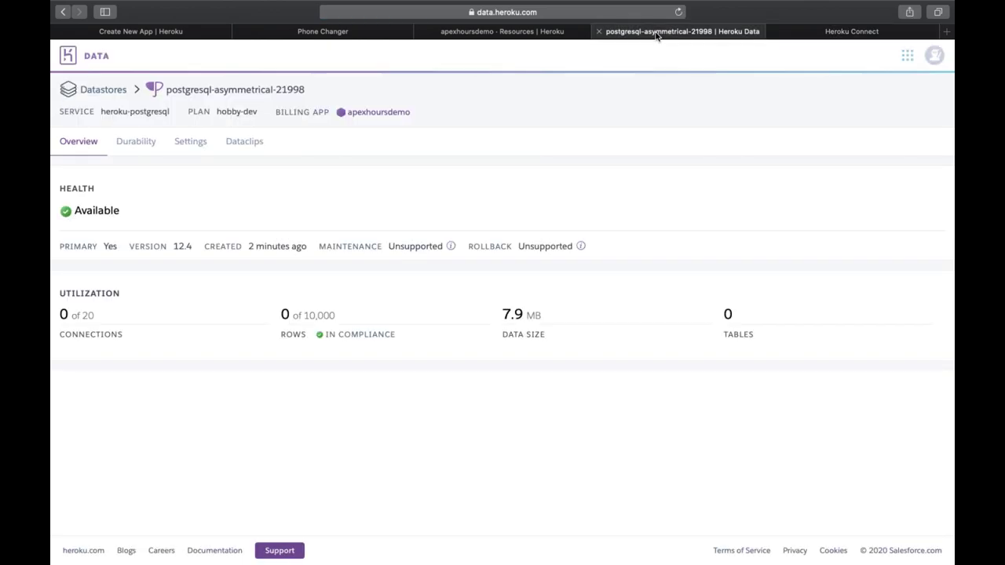
left_click(853, 35)
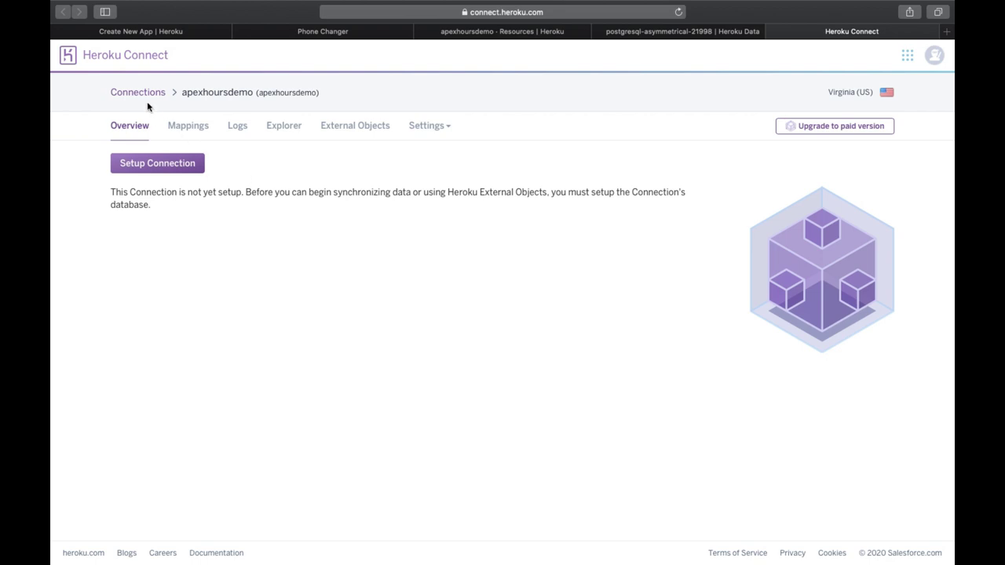
left_click(634, 31)
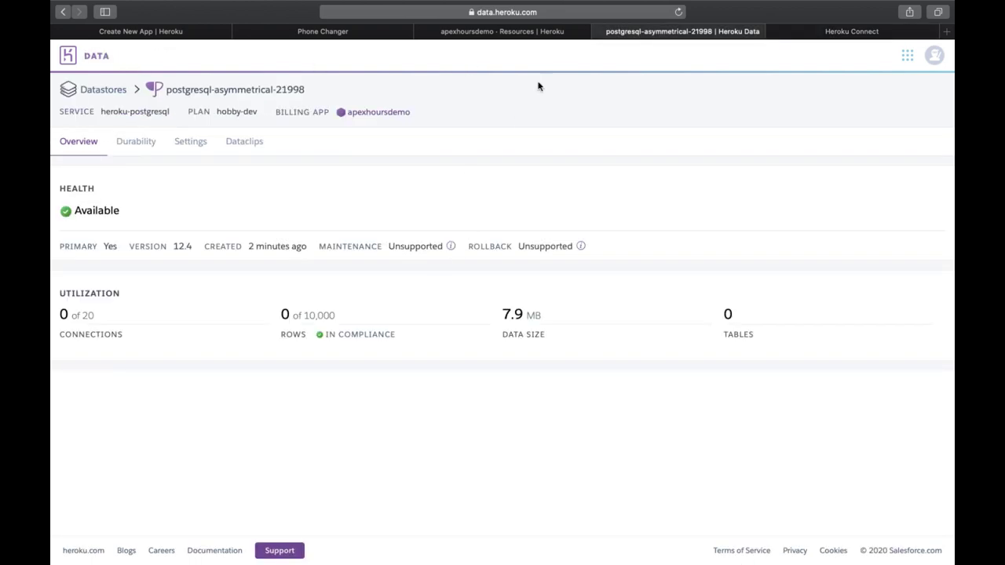
left_click(539, 36)
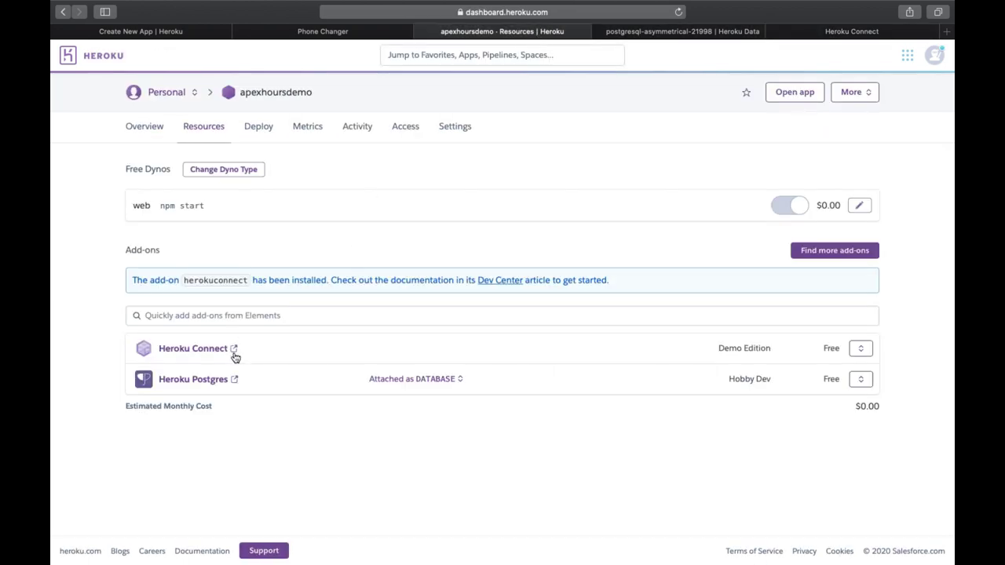
left_click(805, 36)
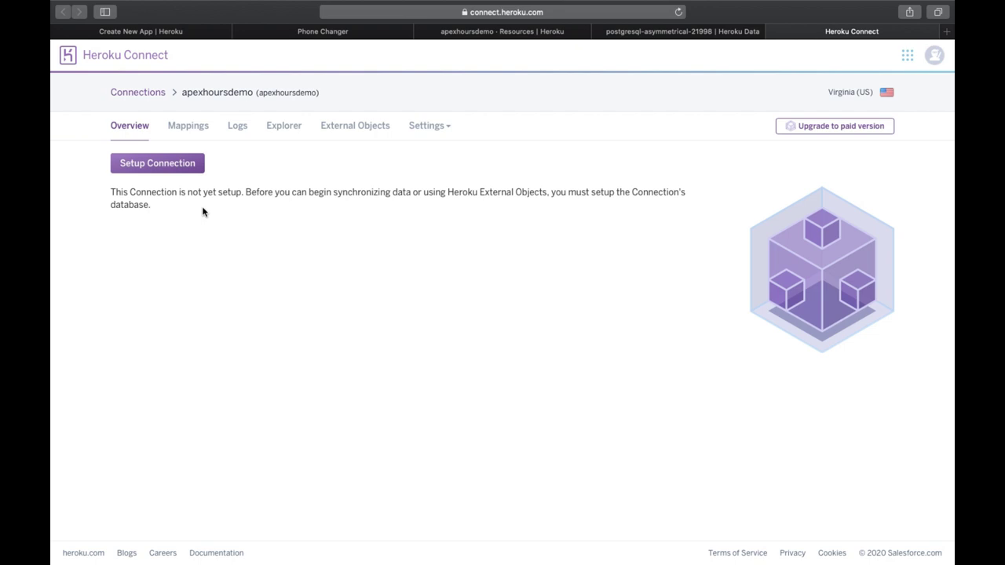
Step: Set up the connection on DATABASE_URL with schema name 'salesforce' and continue
left_click(157, 171)
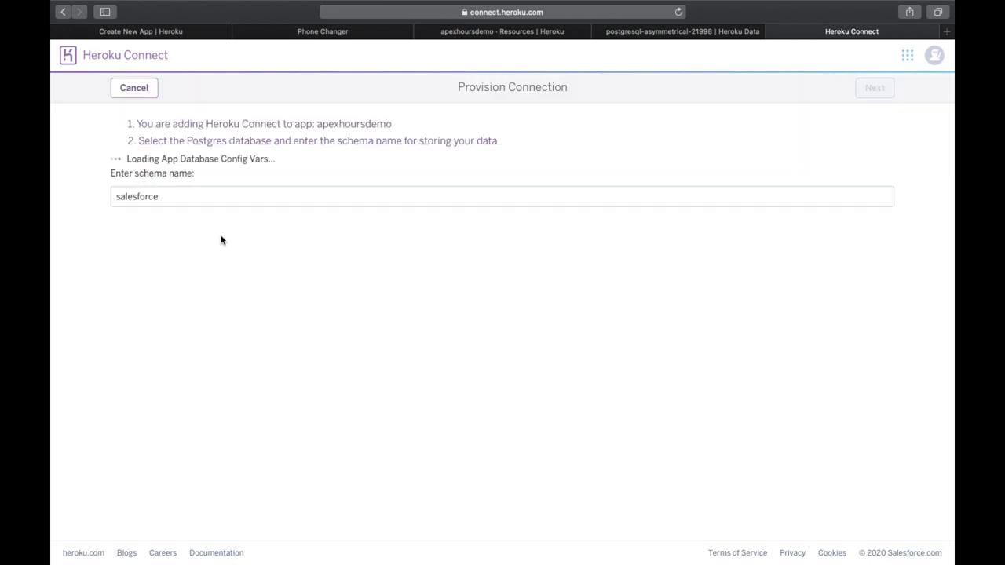
left_click(215, 236)
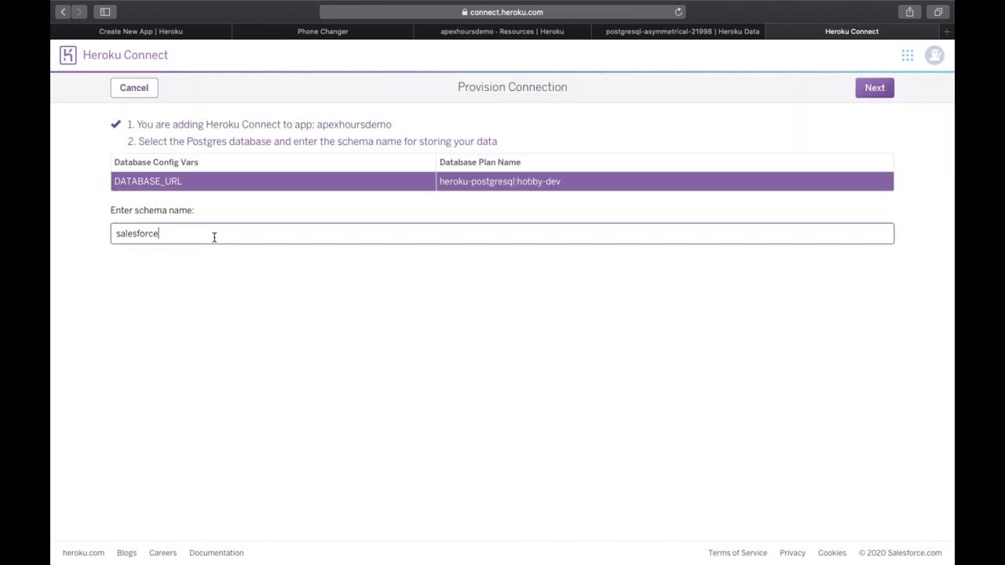
left_click_drag(175, 231, 114, 232)
left_click(234, 277)
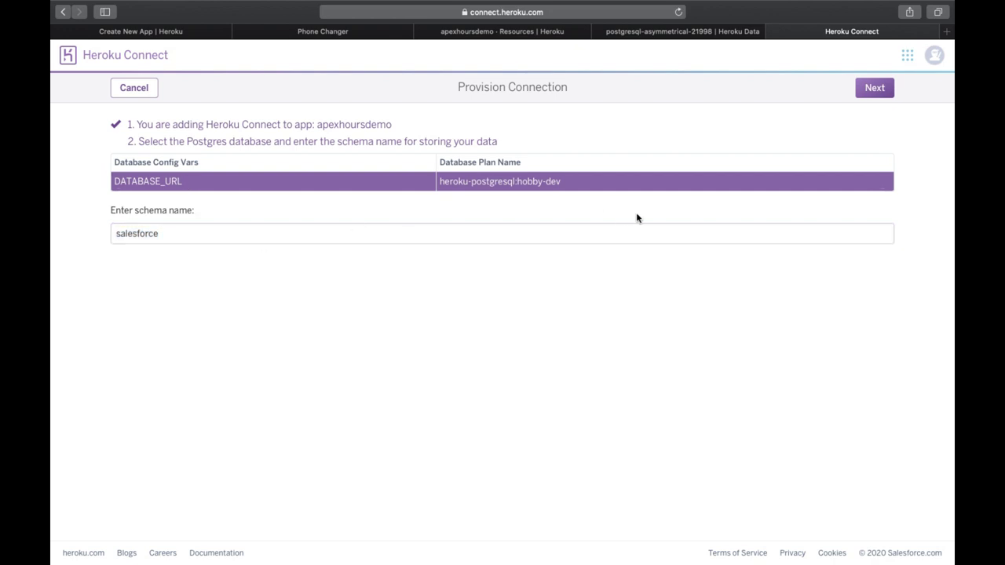
left_click(880, 88)
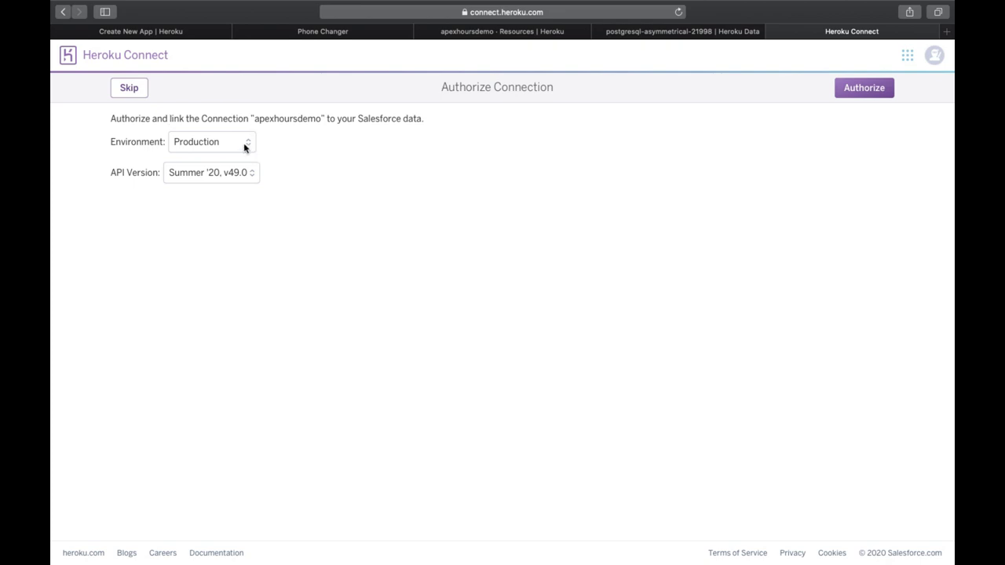
Step: Try the Sandbox and Custom Domain environments, then settle on Production
left_click(244, 147)
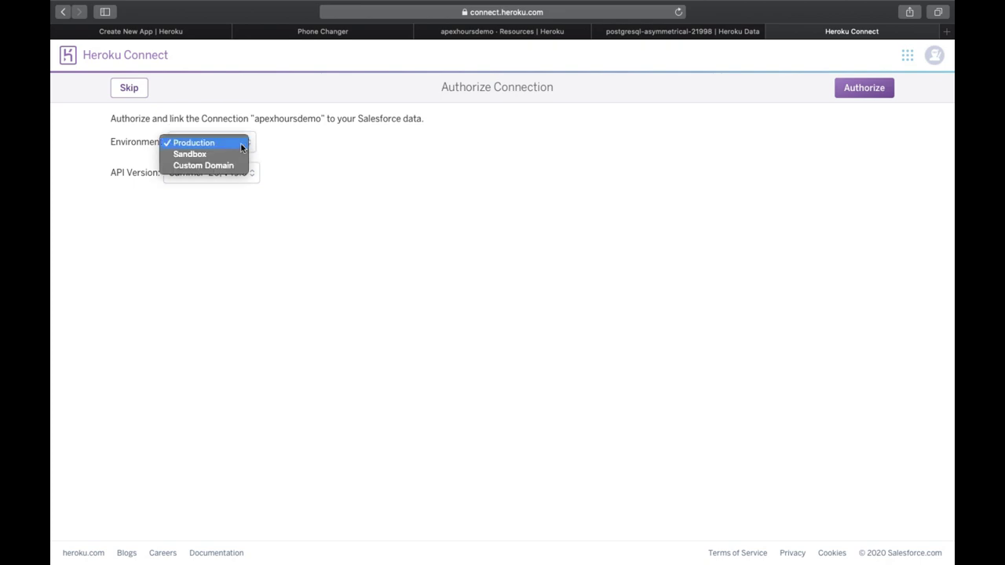
left_click(239, 142)
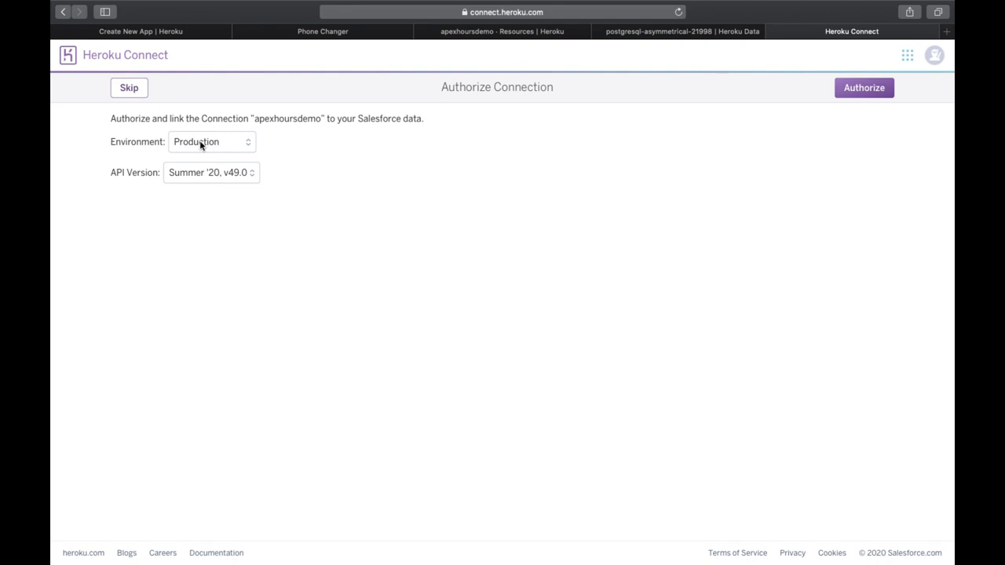
left_click_drag(114, 144, 171, 142)
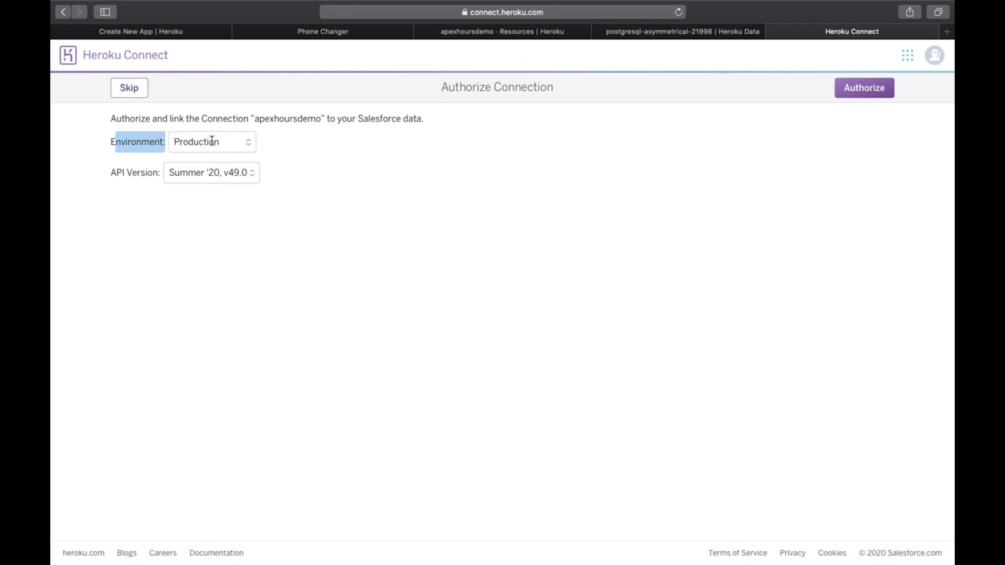
left_click(231, 146)
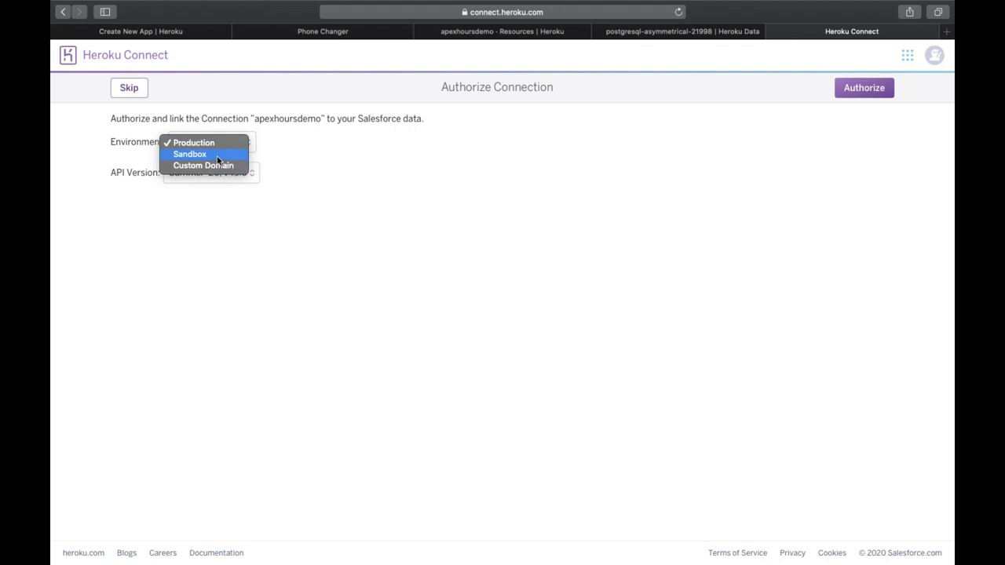
left_click(205, 155)
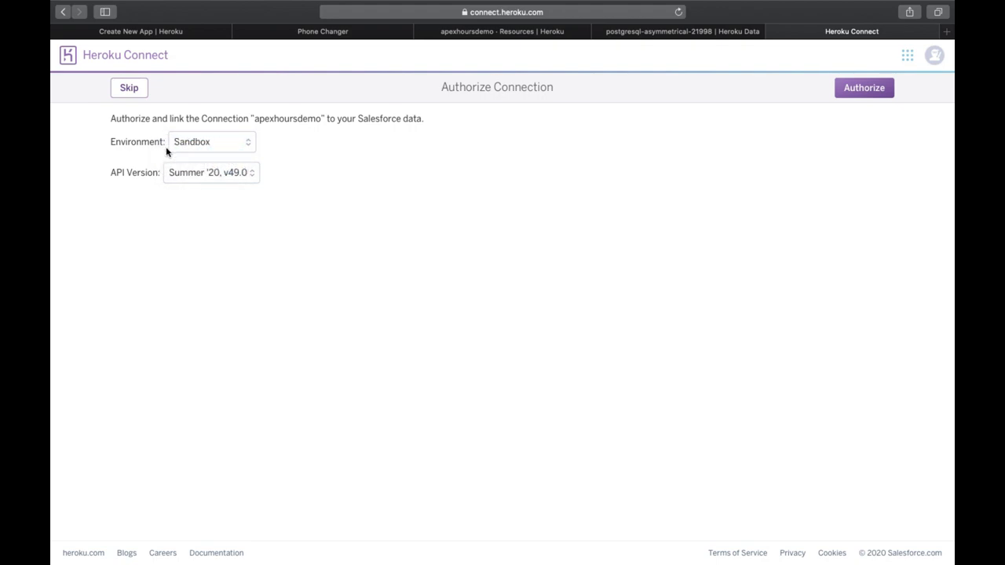
left_click(205, 148)
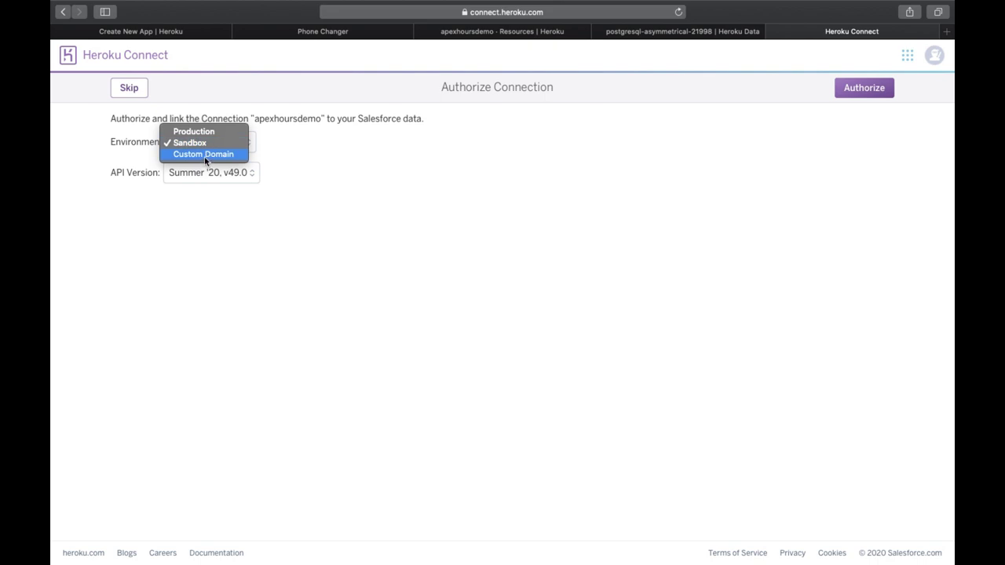
left_click(206, 154)
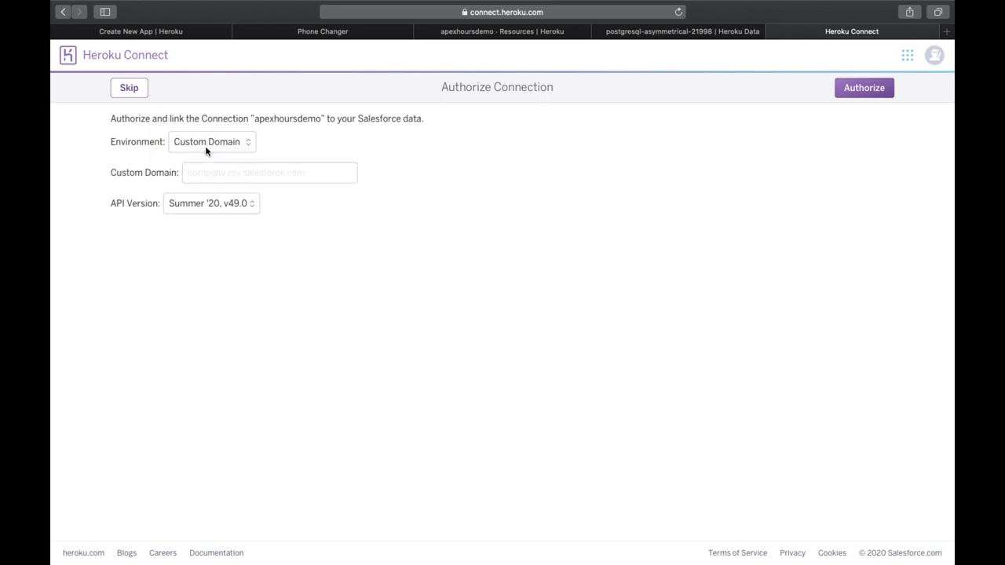
left_click(206, 172)
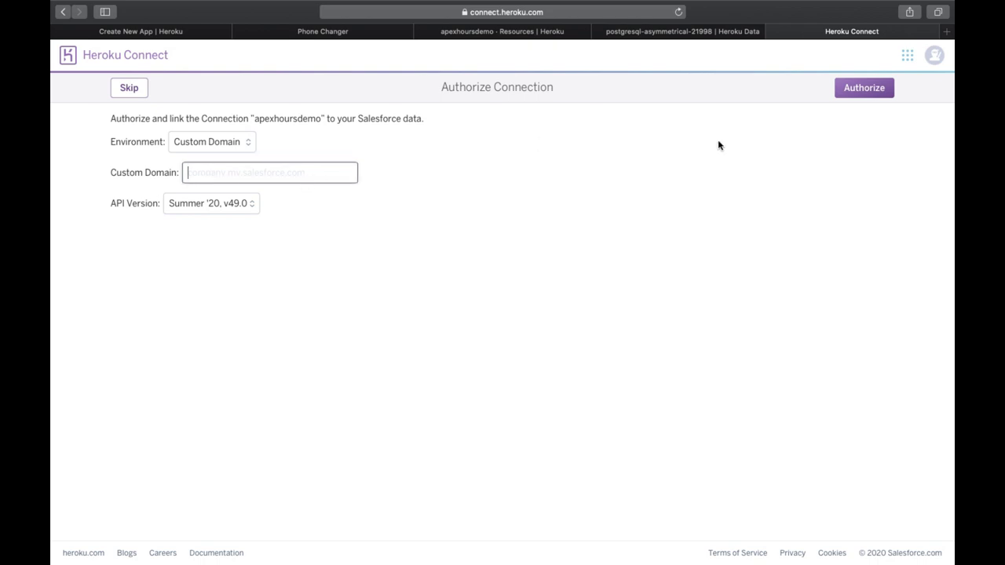
left_click(228, 141)
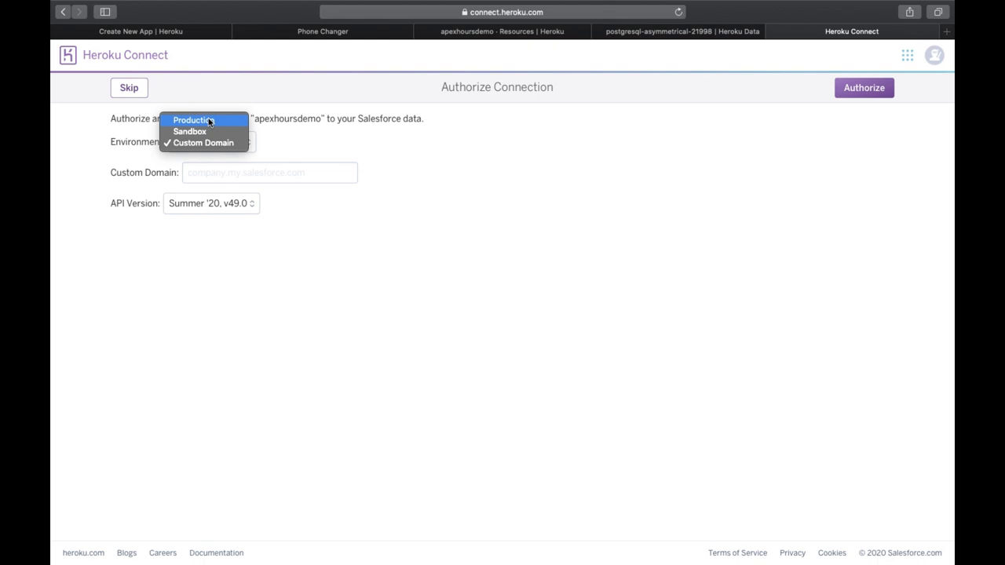
left_click(209, 121)
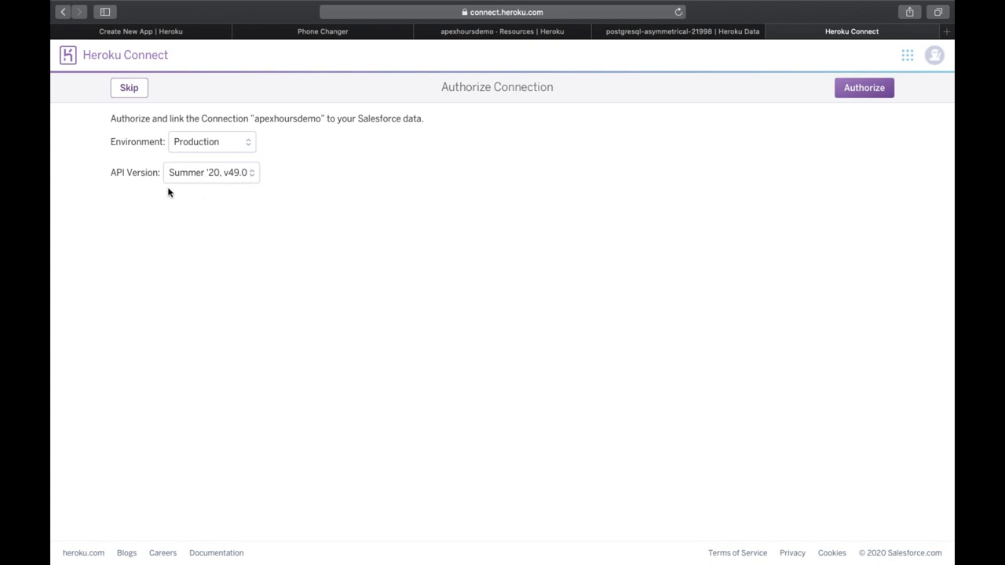
Step: Keep API version Summer '20, v49.0 and authorize the connection with Salesforce
left_click(232, 175)
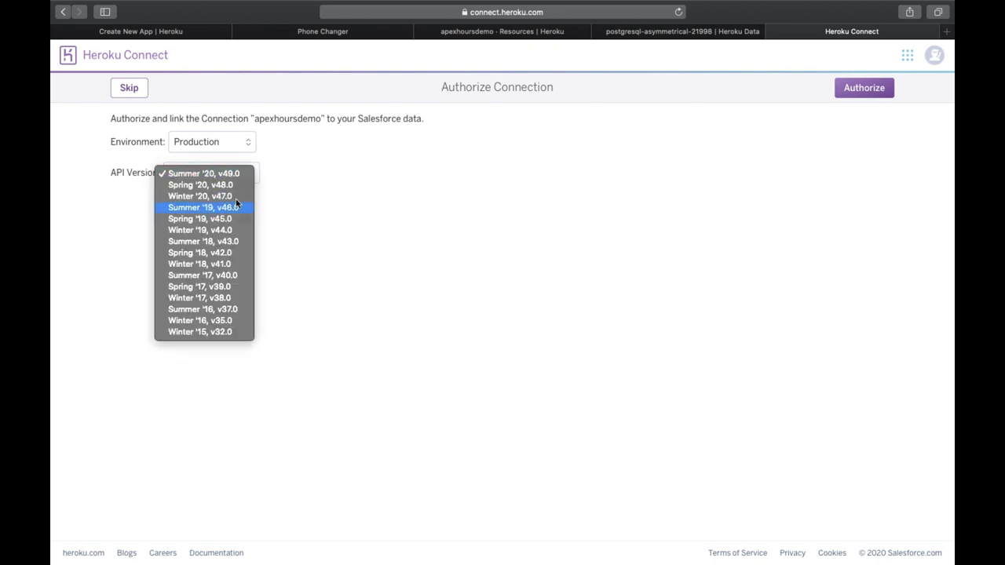
left_click(229, 175)
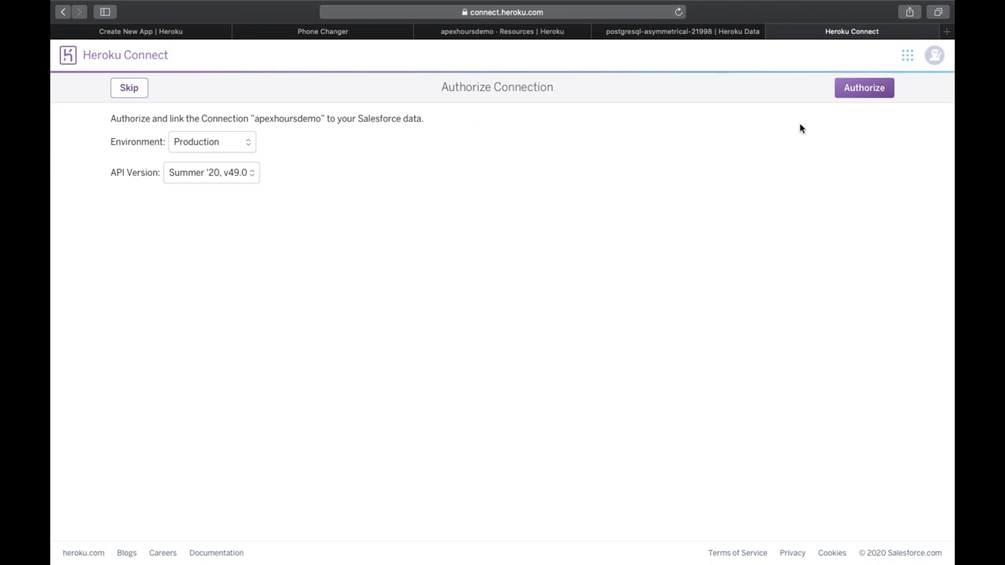
left_click(877, 93)
left_click(864, 90)
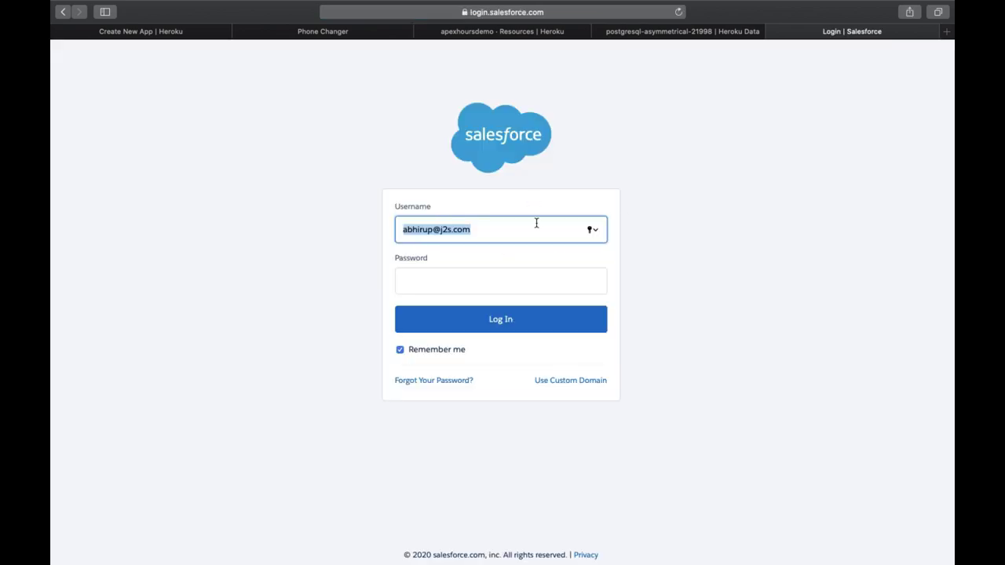
Step: Replace the prefilled Salesforce username with the correct account username
left_click(485, 229)
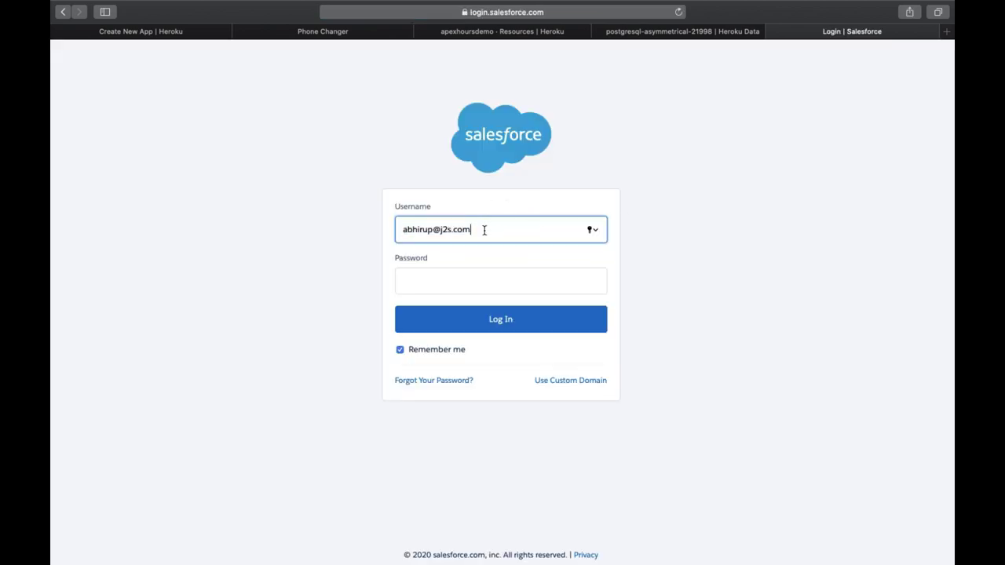
key("super+a")
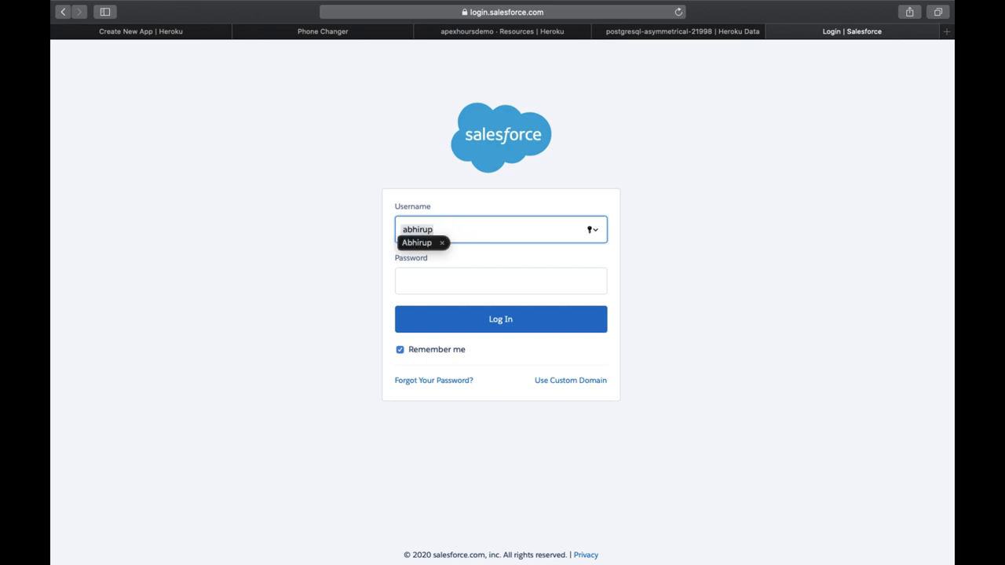
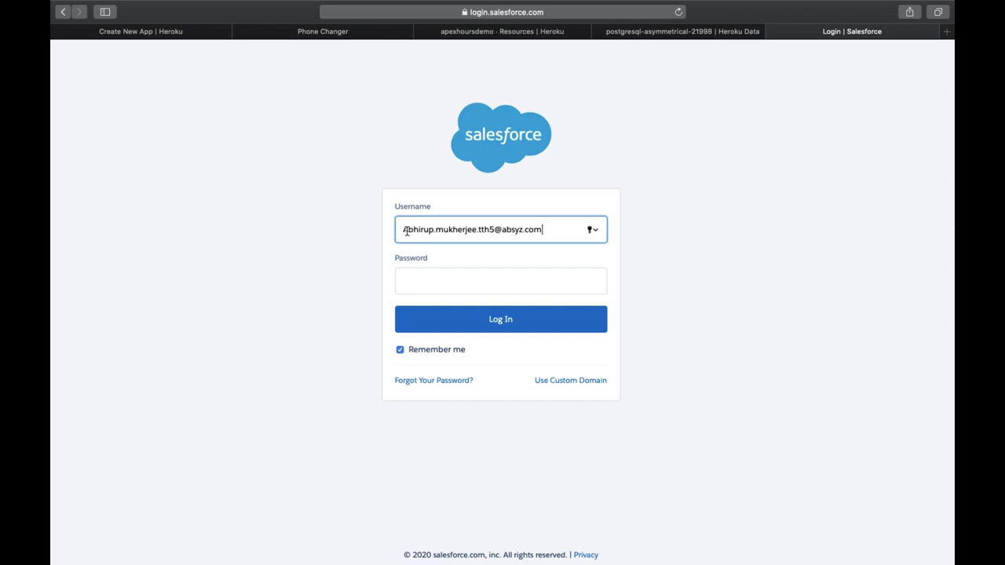
Step: Enter the account password, correcting mistyped characters and toggling Caps Lock
left_click(427, 275)
type("***")
key("BackSpace")
key("BackSpace")
key("BackSpace")
type("*****")
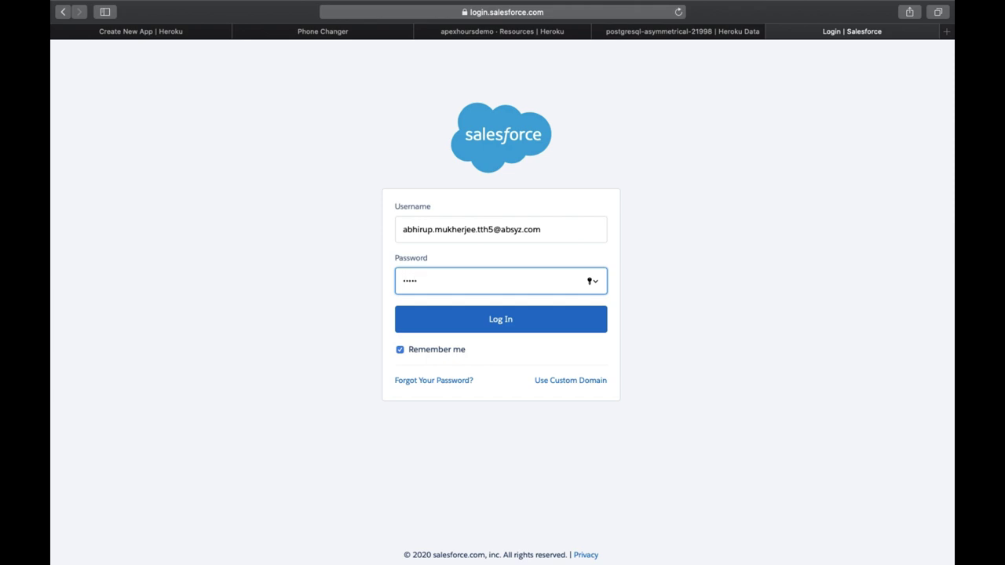
key("BackSpace")
key("BackSpace")
key("BackSpace")
type("***************")
key("BackSpace")
key("BackSpace")
key("BackSpace")
key("BackSpace")
key("BackSpace")
key("BackSpace")
key("BackSpace")
key("BackSpace")
key("BackSpace")
key("BackSpace")
key("BackSpace")
key("BackSpace")
key("BackSpace")
key("BackSpace")
key("BackSpace")
key("Caps_Lock")
key("Caps_Lock")
key("BackSpace")
key("BackSpace")
key("BackSpace")
type("••••••••••••••••••")
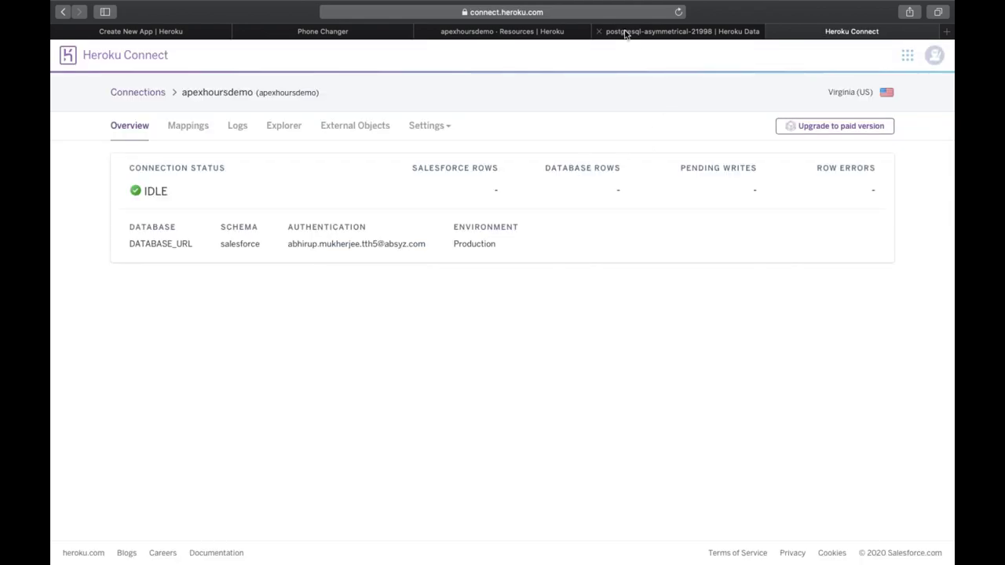
Step: Glance at Heroku Data, then review the apexhoursdemo overview: IDLE, authenticated in Production
left_click(625, 33)
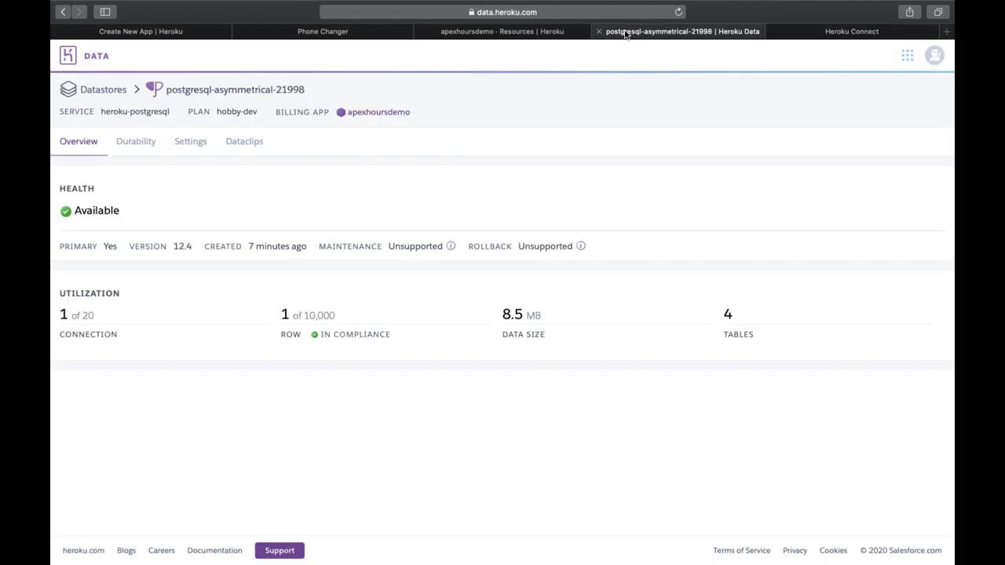
left_click(851, 32)
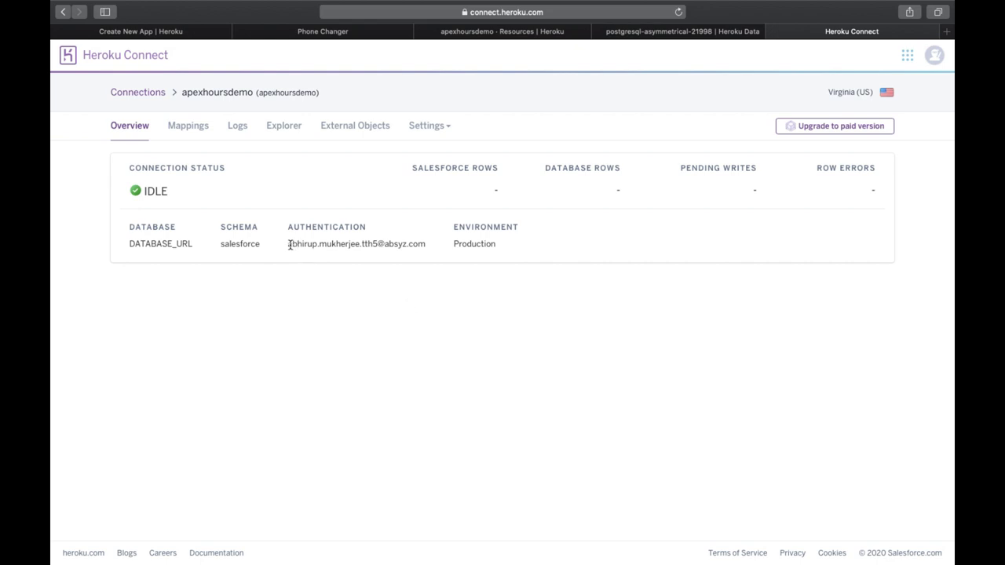
left_click_drag(288, 244, 429, 246)
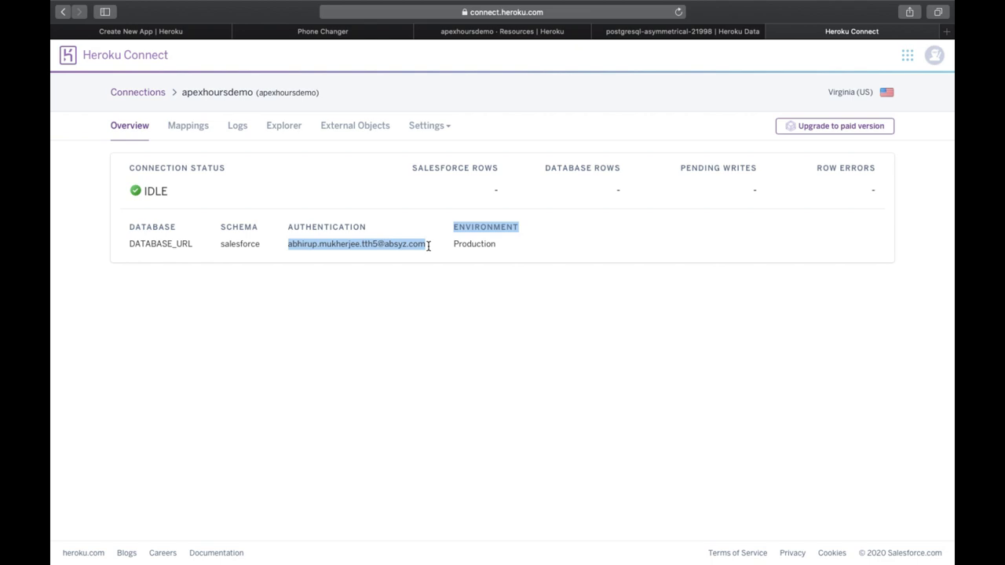
left_click(357, 353)
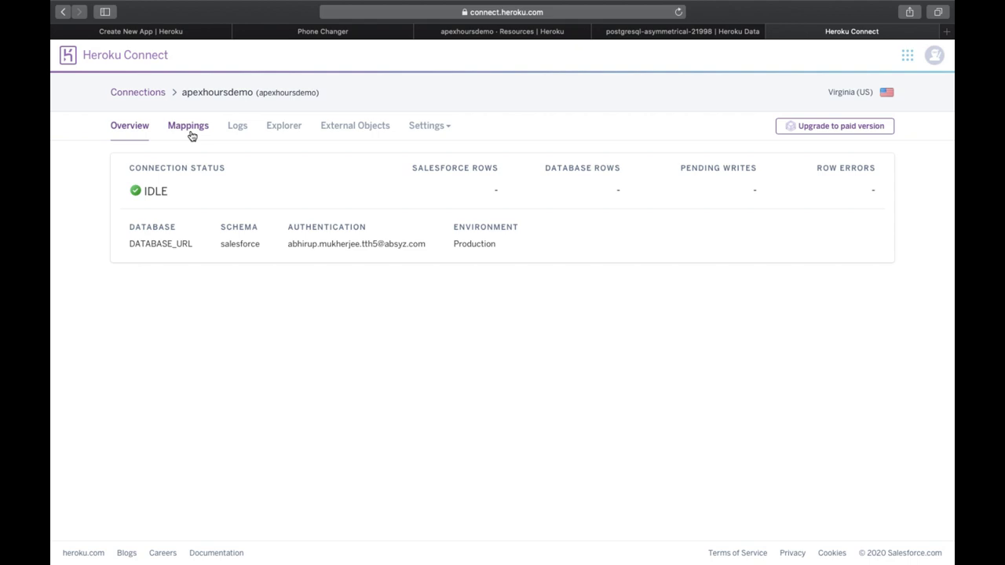
Step: On the Mappings tab, search 'contac', leave status at (All), and start Create Mapping
left_click(192, 135)
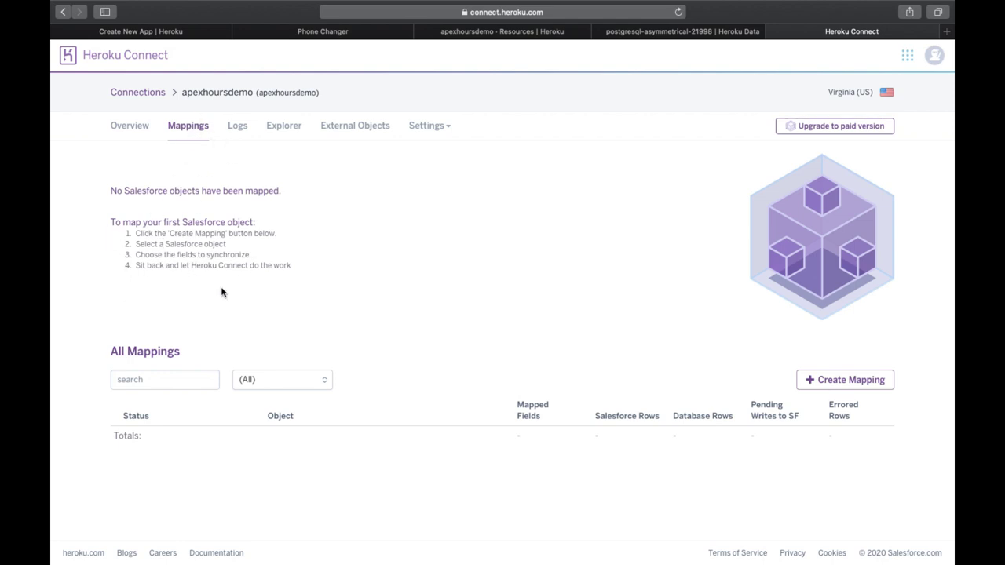
left_click(186, 382)
type("contact")
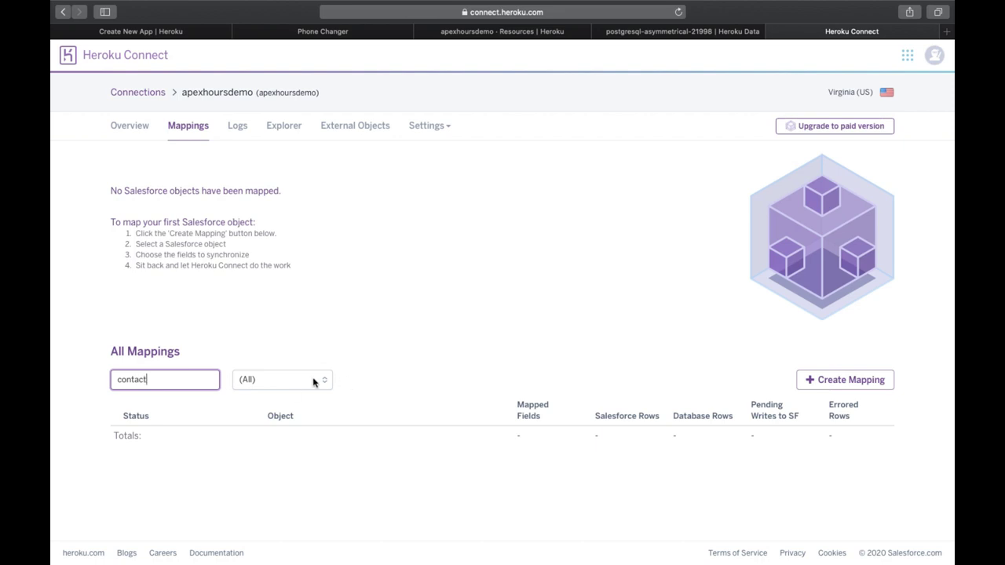
left_click(314, 380)
left_click(364, 339)
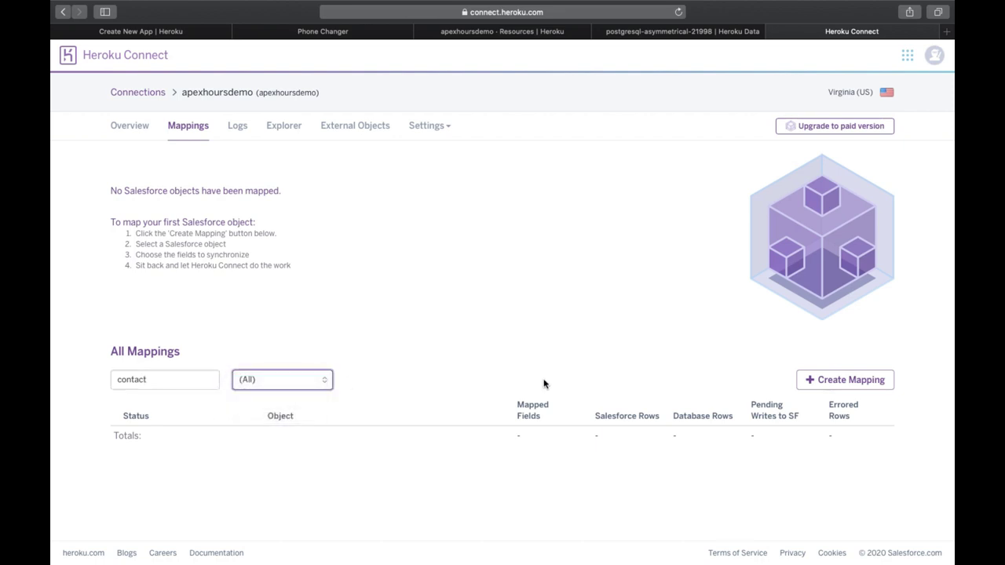
left_click(855, 376)
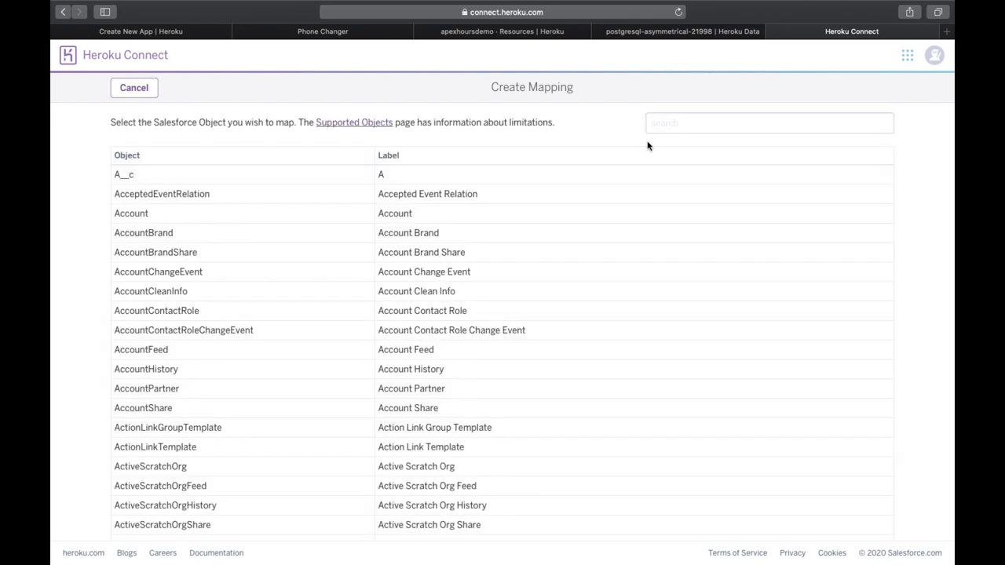
Step: Search 'contact' among Salesforce objects and choose Contact to open Edit Mapping: Contact
left_click(668, 128)
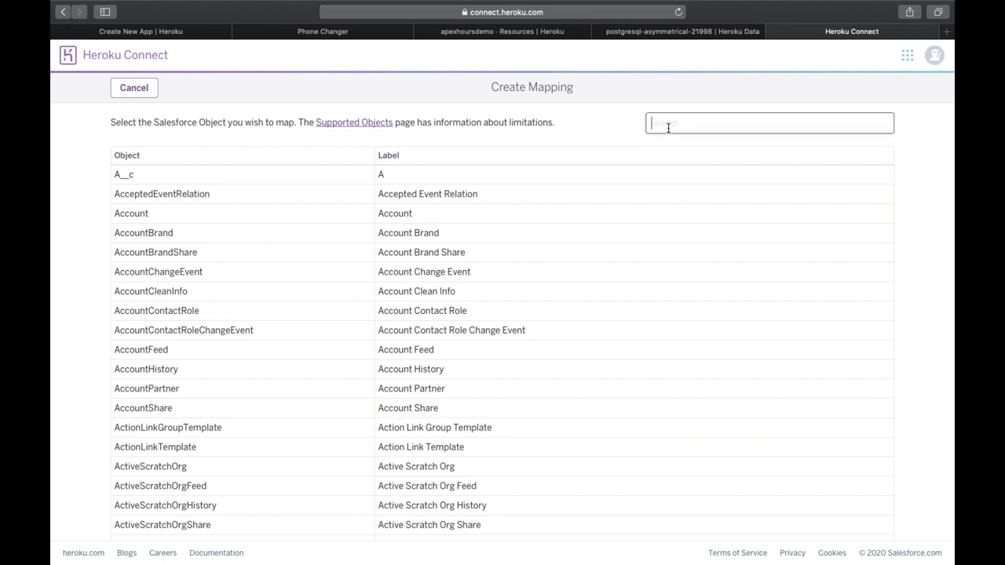
type("contact")
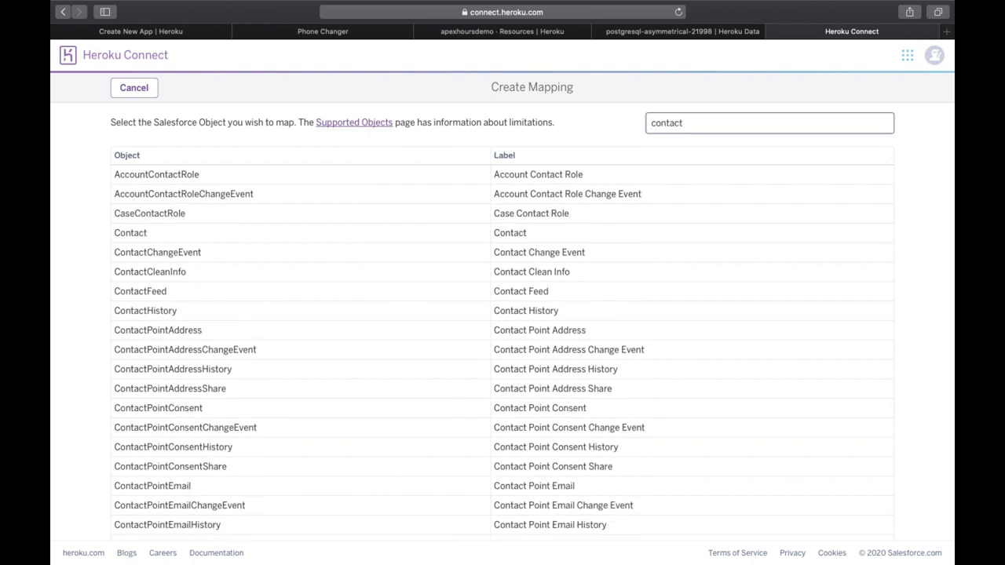
left_click(260, 237)
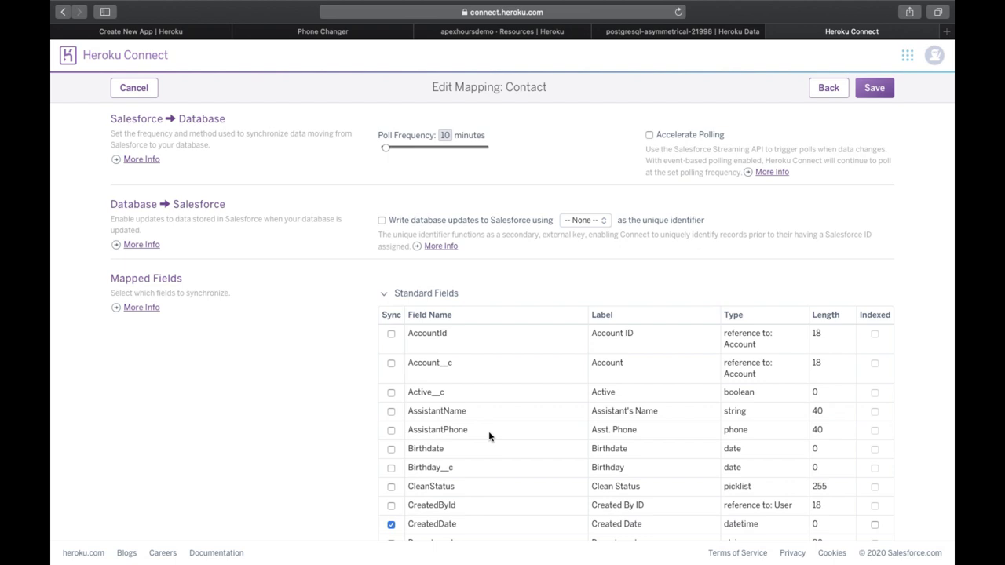
scroll(488, 436, "down", 5)
scroll(487, 431, "up", 5)
scroll(487, 431, "down", 5)
Step: Tick Sync for the FirstName and LastName fields in the Standard Fields table
scroll(487, 430, "down", 1)
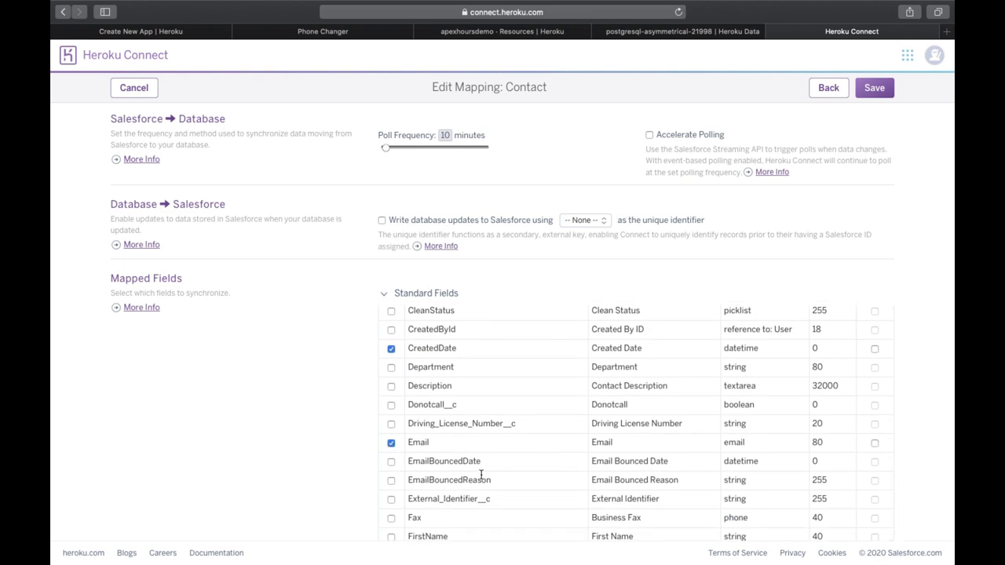
scroll(475, 471, "down", 2)
left_click(392, 457)
scroll(445, 438, "up", 5)
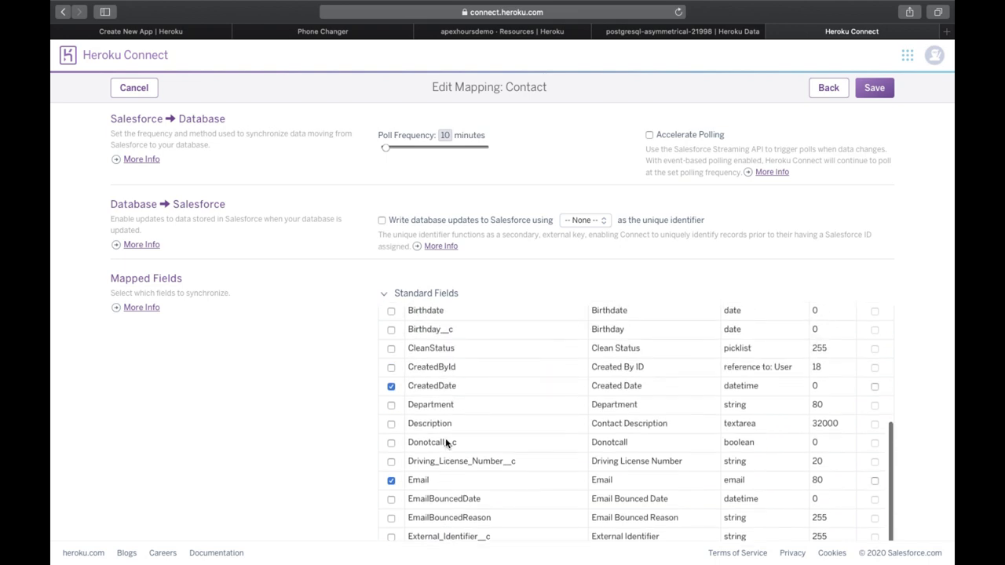
scroll(445, 440, "down", 5)
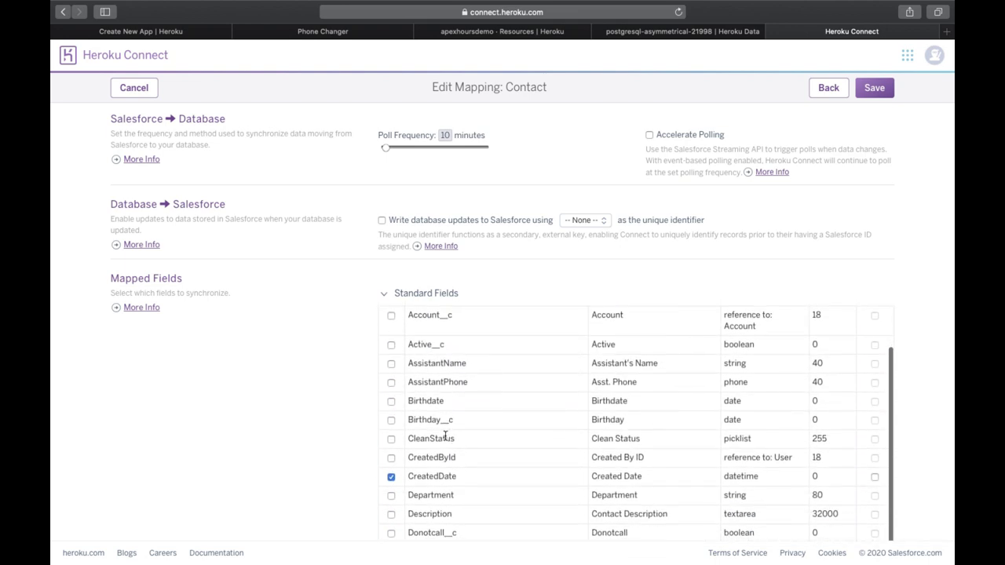
scroll(445, 438, "down", 5)
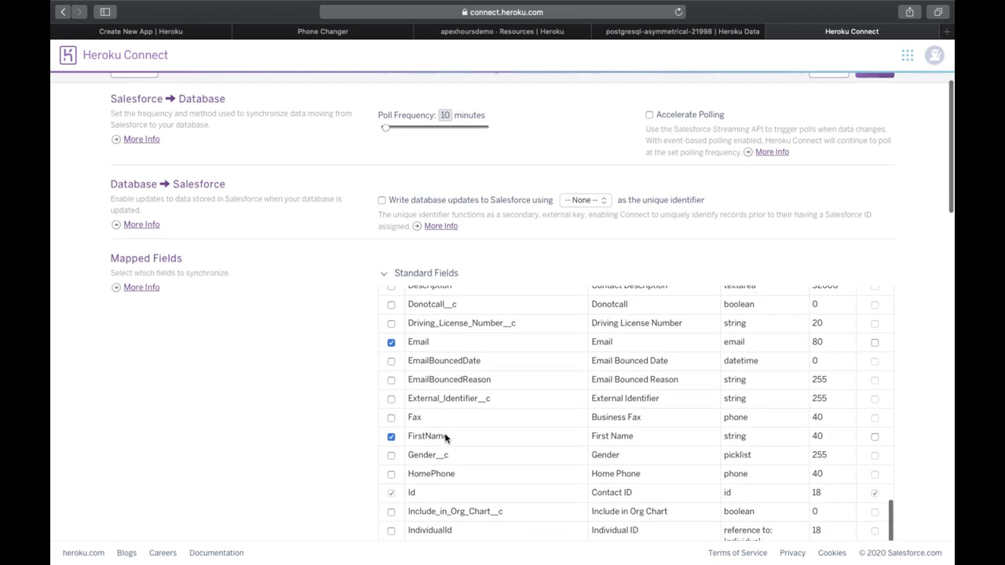
scroll(554, 390, "down", 2)
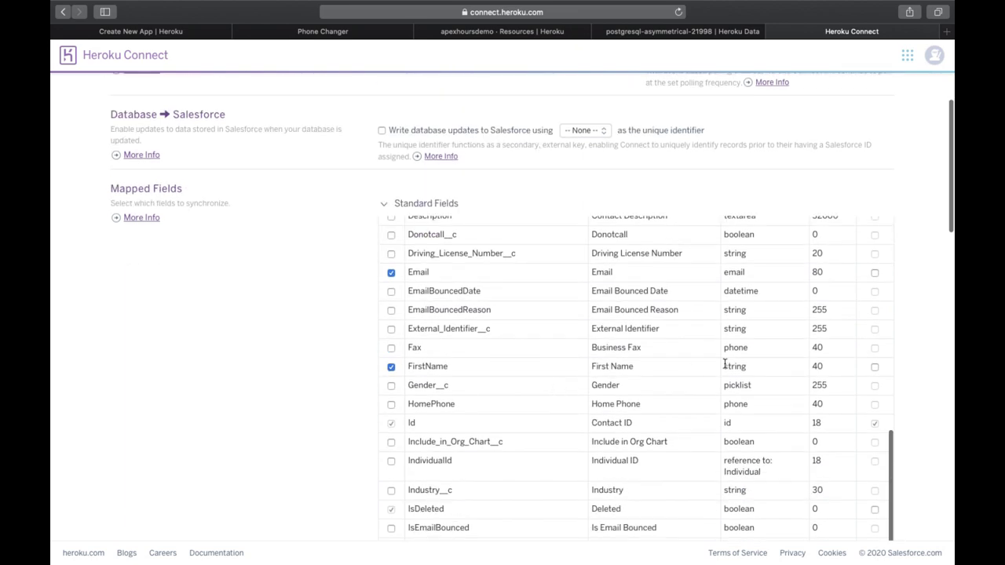
scroll(606, 417, "down", 5)
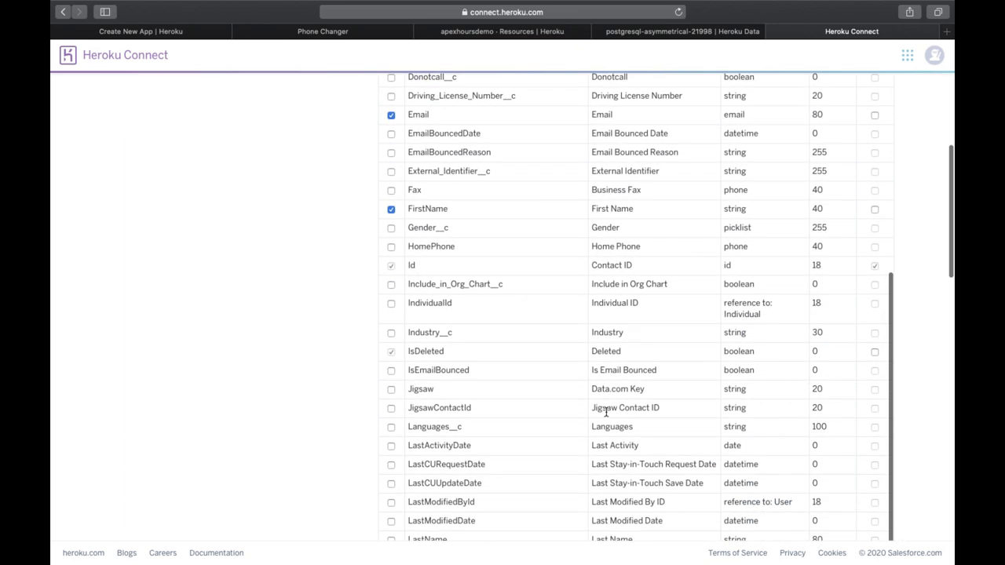
scroll(471, 439, "down", 1)
left_click(391, 463)
Step: Tick Sync for the Phone field, then return to the top of the table
scroll(505, 469, "down", 5)
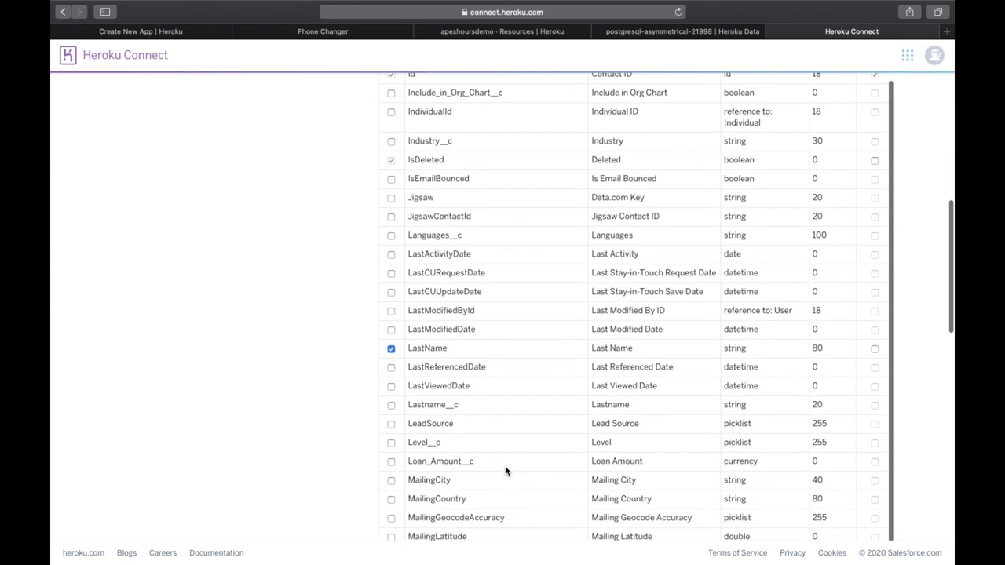
scroll(505, 468, "down", 6)
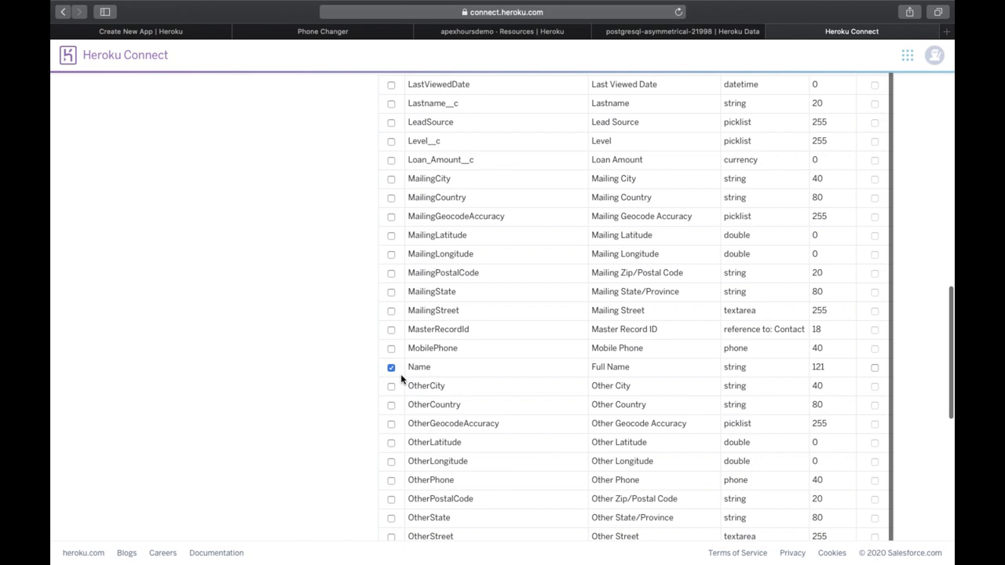
scroll(449, 478, "down", 3)
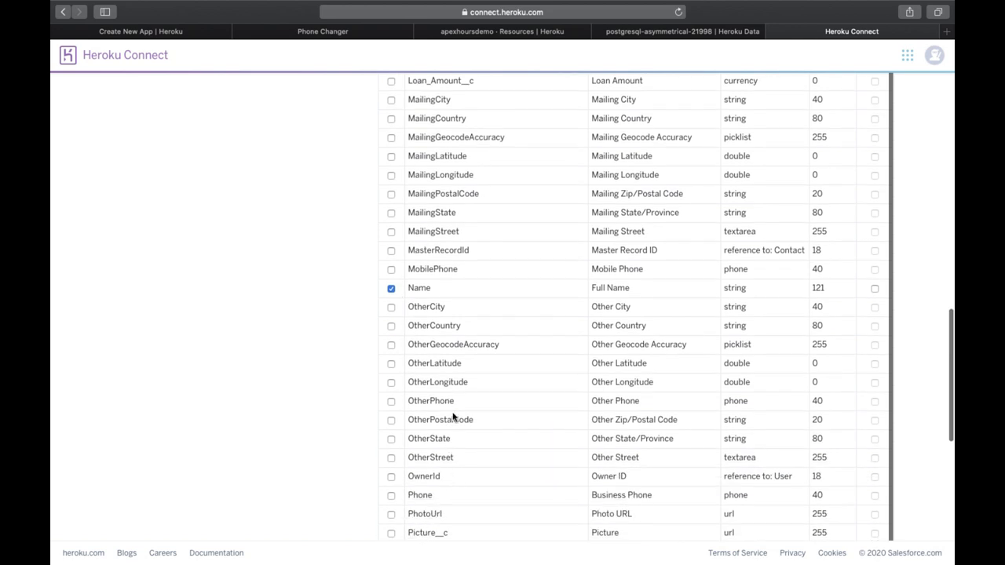
left_click(391, 466)
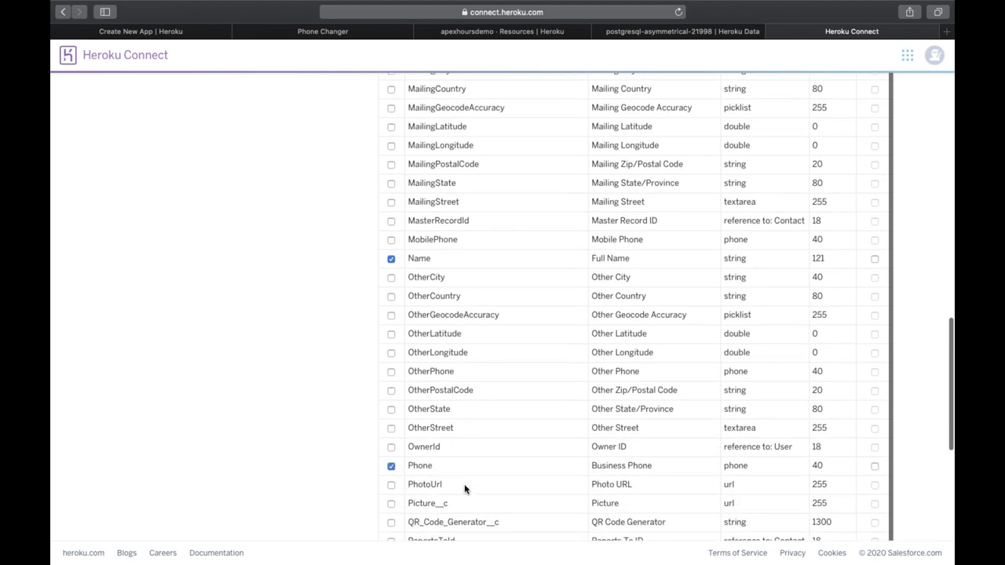
scroll(464, 485, "down", 3)
scroll(464, 486, "down", 5)
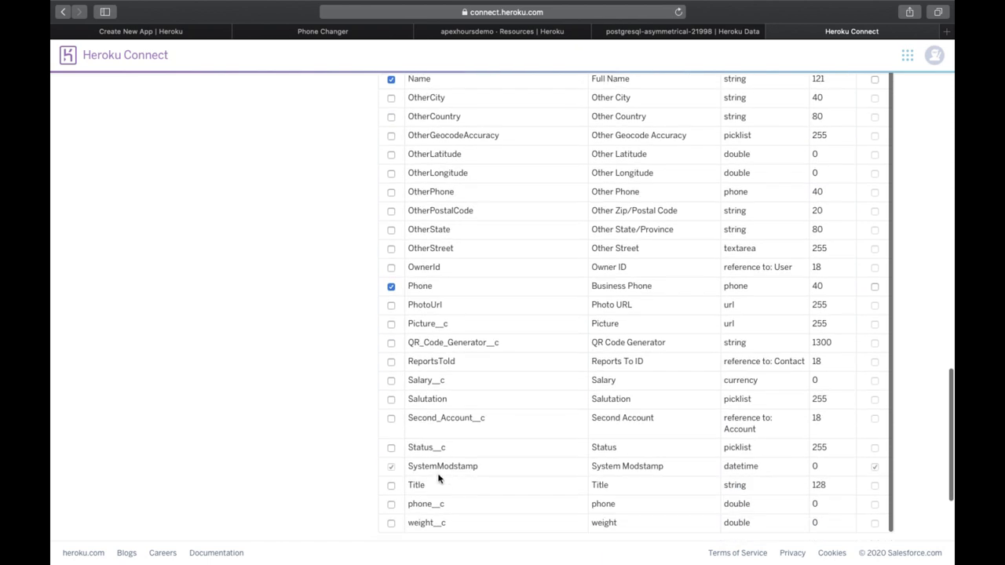
scroll(435, 413, "up", 6)
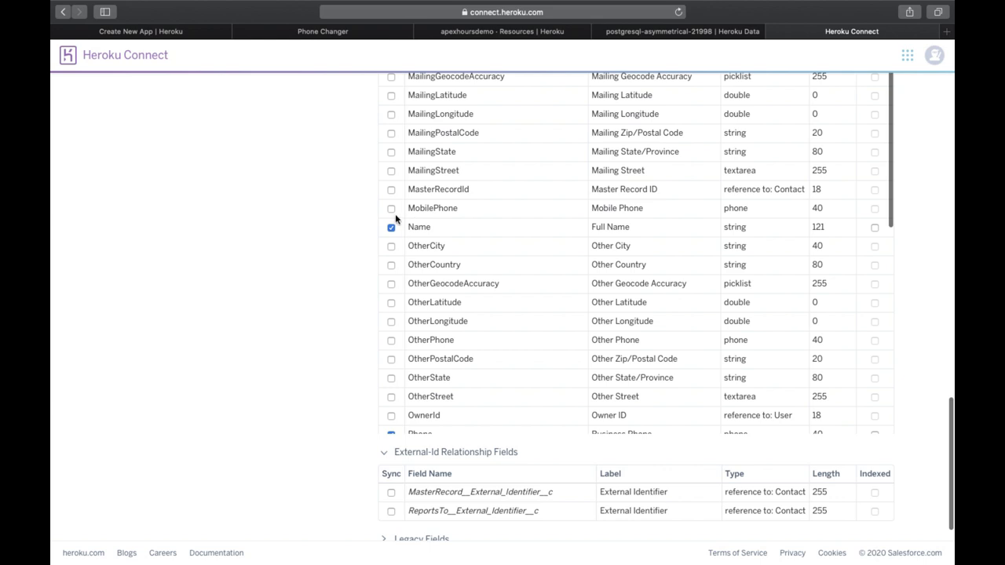
scroll(484, 253, "up", 3)
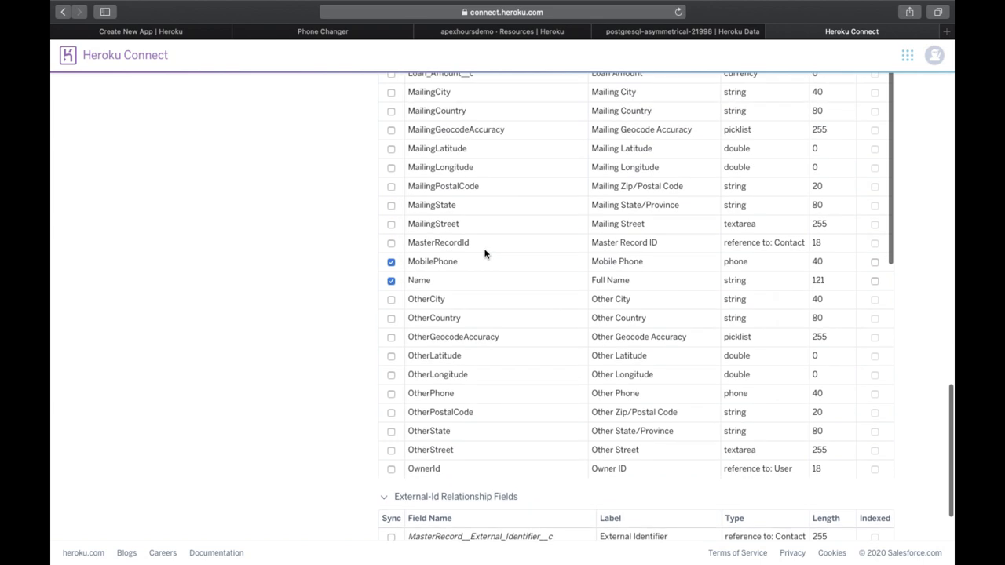
scroll(554, 276, "up", 6)
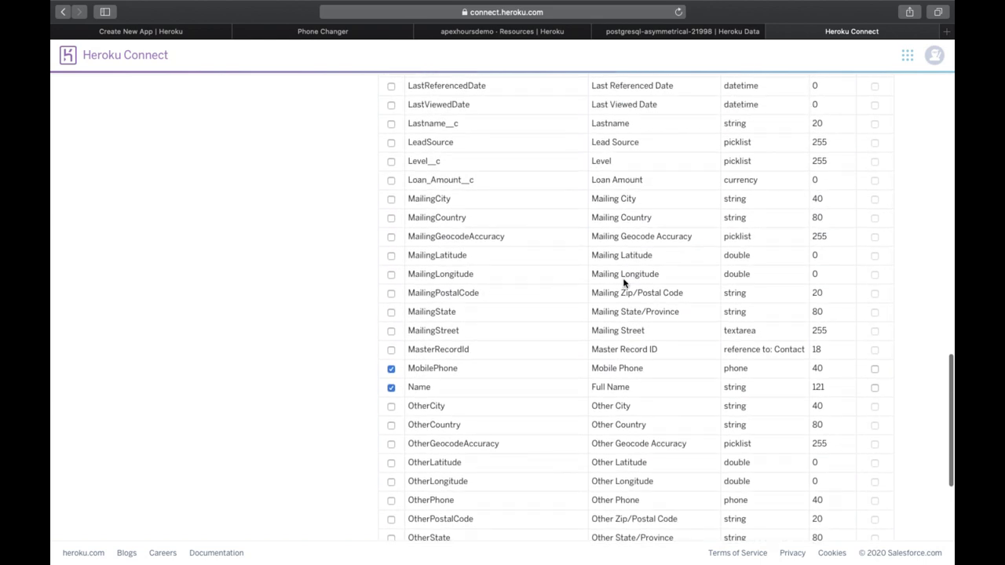
scroll(620, 287, "up", 20)
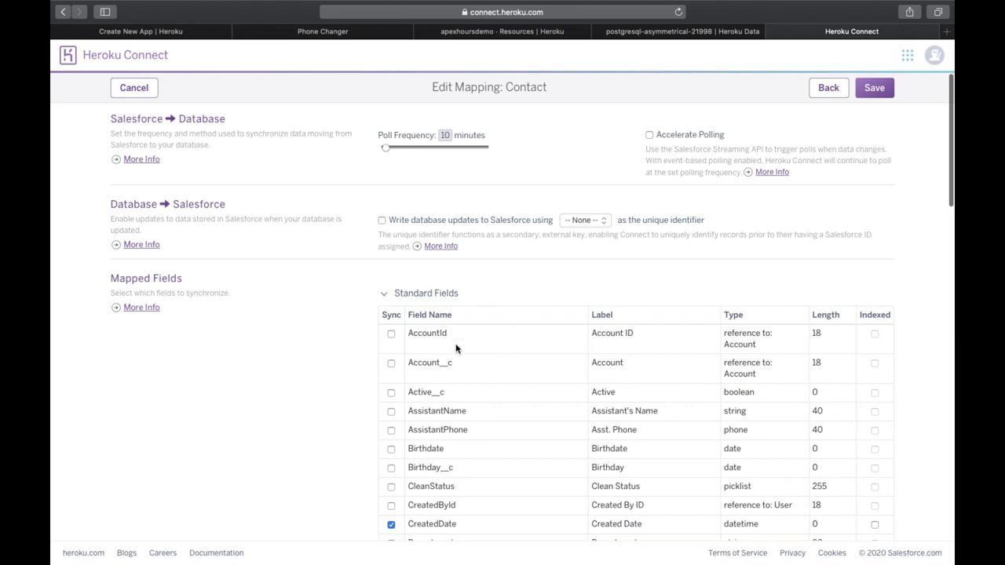
Step: Point out the Poll Frequency setting, leaving it at 10 minutes
scroll(436, 425, "down", 5)
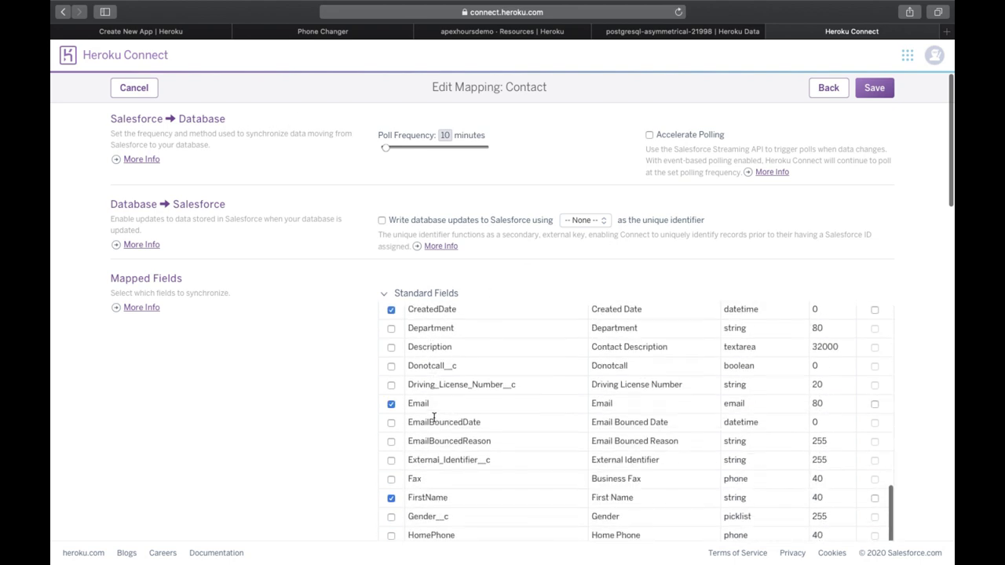
scroll(476, 383, "down", 2)
scroll(476, 383, "up", 8)
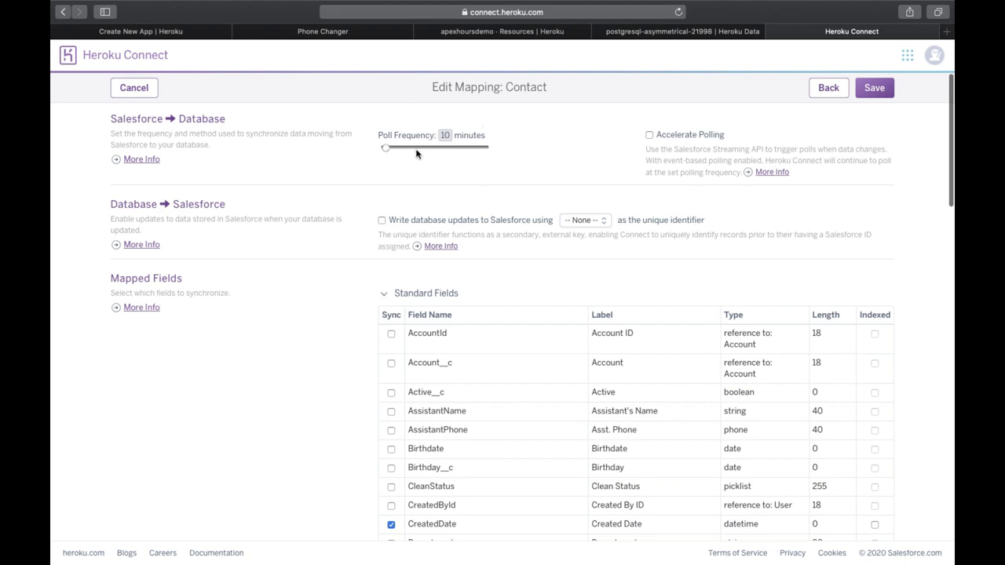
left_click_drag(488, 140, 372, 139)
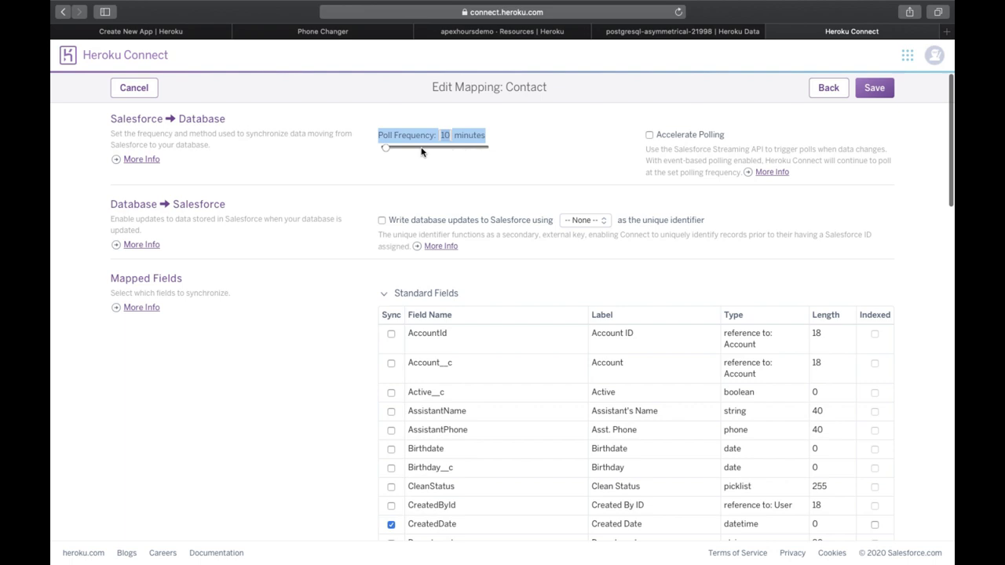
left_click(490, 162)
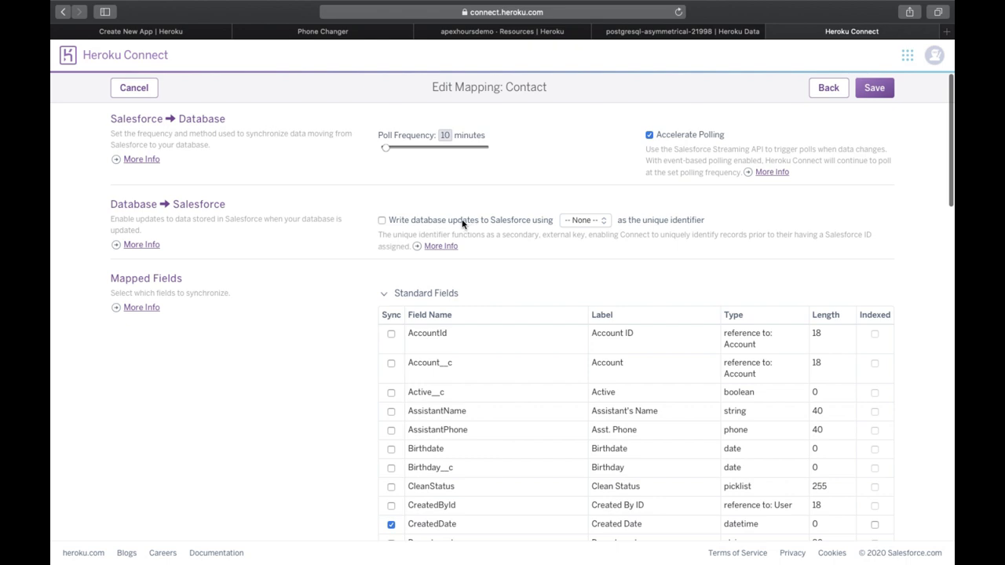
Step: Tick 'Write database updates to Salesforce using' and choose External_Identifier__c as identifier
left_click(453, 223)
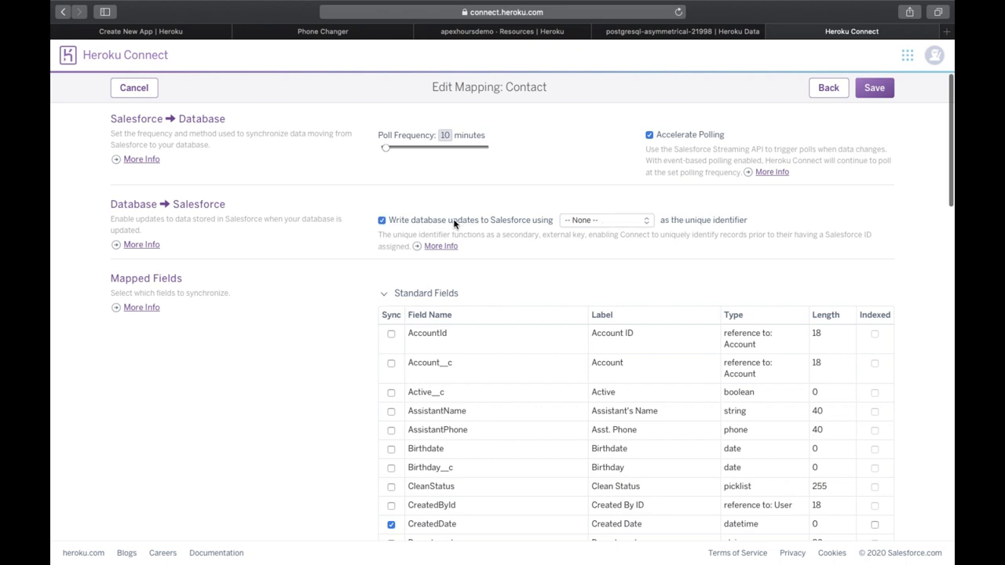
left_click(592, 219)
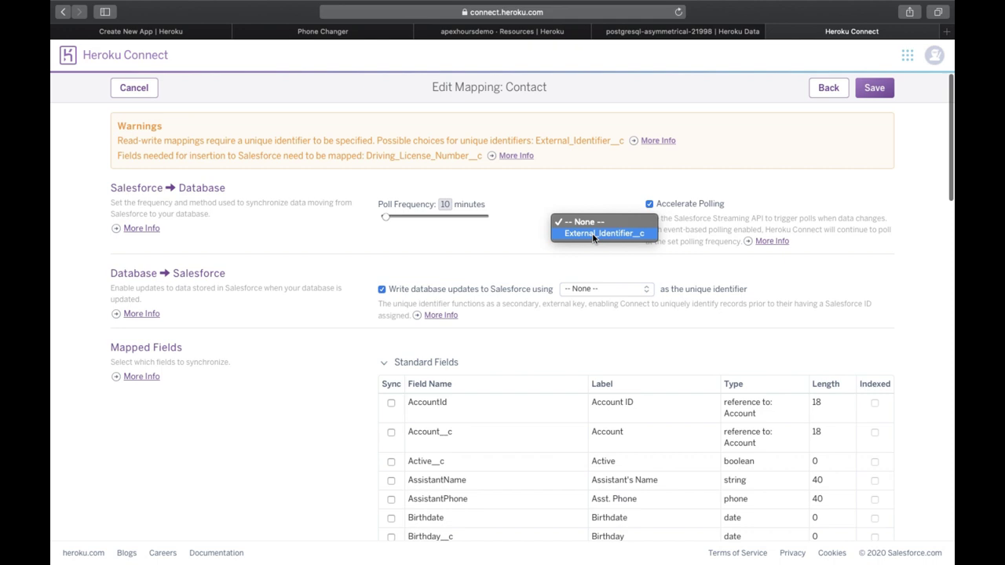
left_click(594, 233)
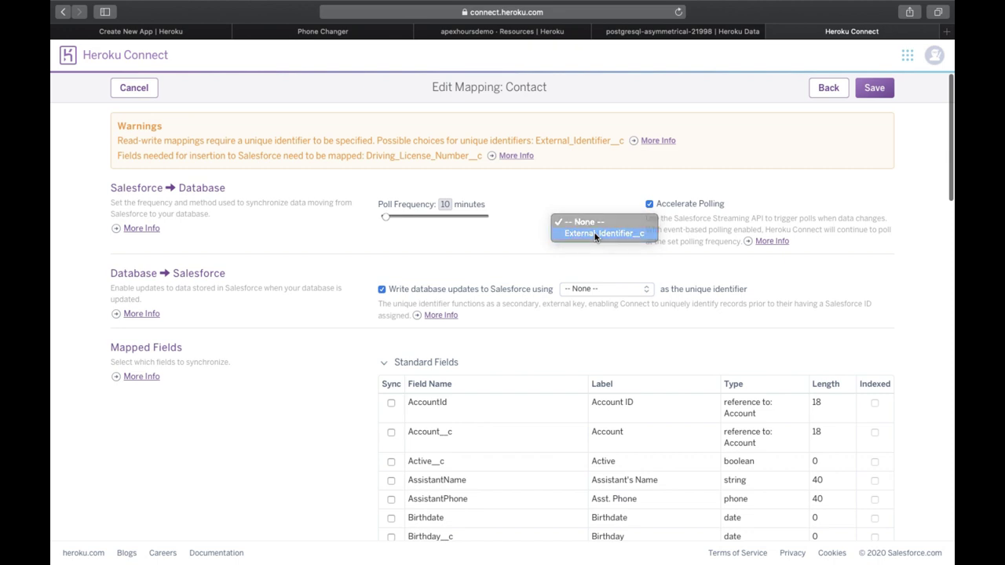
scroll(587, 318, "down", 1)
scroll(587, 320, "up", 1)
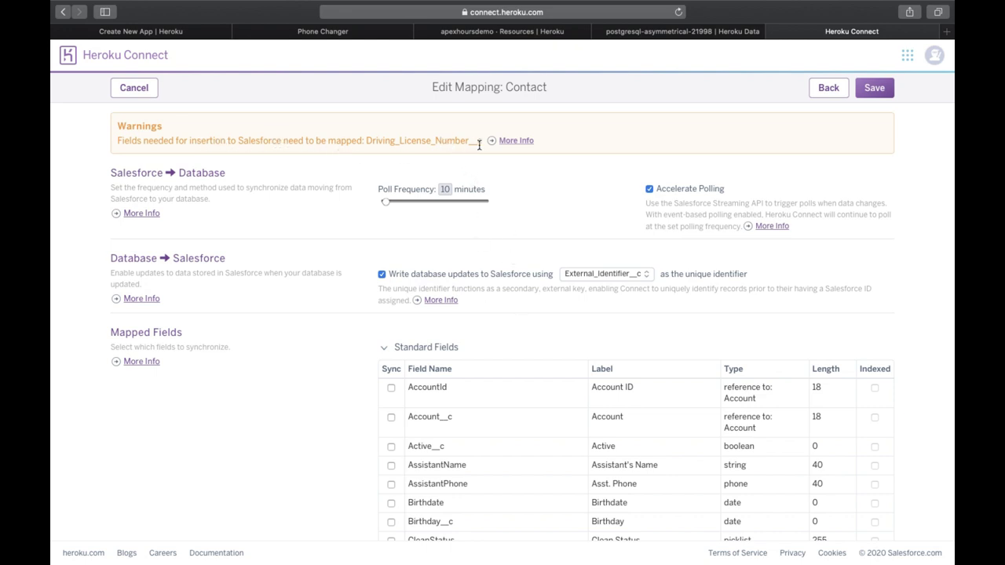
Step: Highlight Driving_License_Number__c in the warning and tick its Sync checkbox
left_click_drag(480, 143, 367, 140)
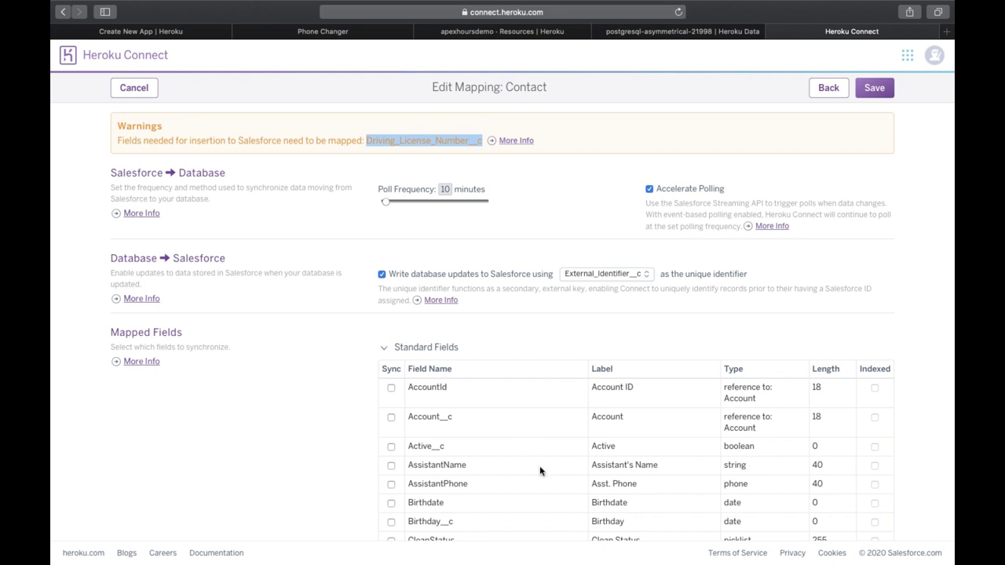
scroll(539, 466, "down", 5)
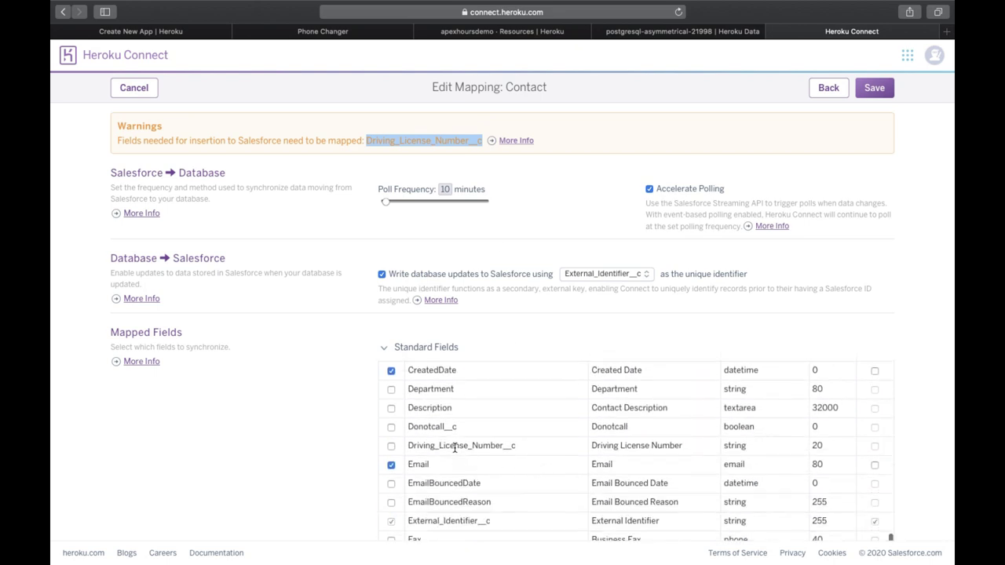
left_click(391, 446)
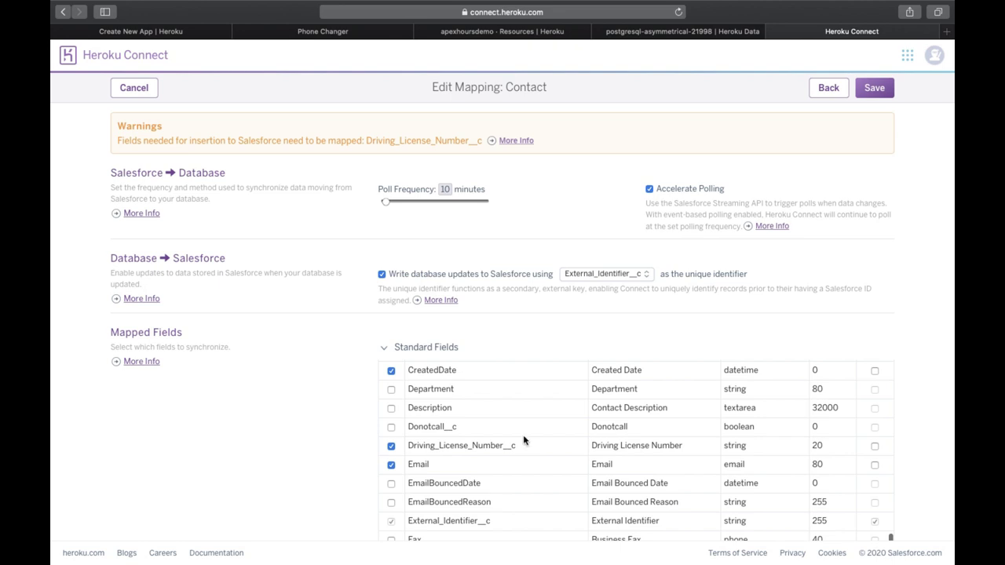
scroll(550, 437, "up", 5)
scroll(582, 431, "down", 1)
scroll(582, 431, "up", 1)
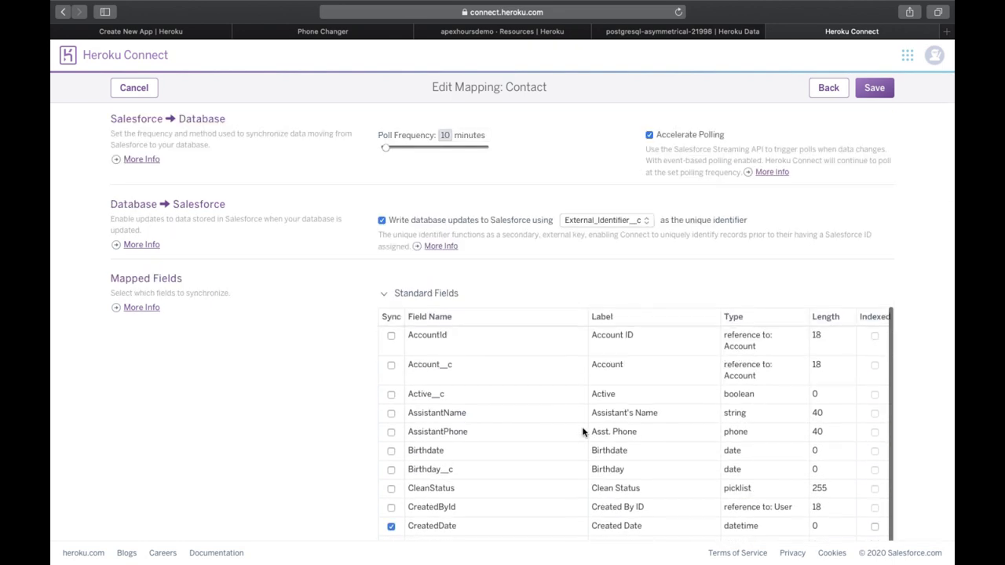
scroll(589, 431, "down", 5)
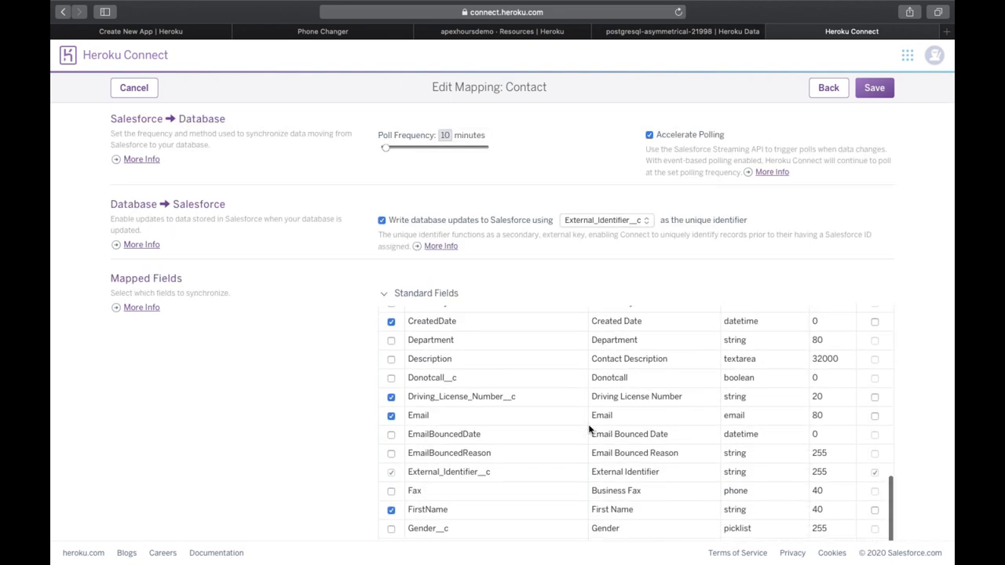
scroll(572, 429, "up", 5)
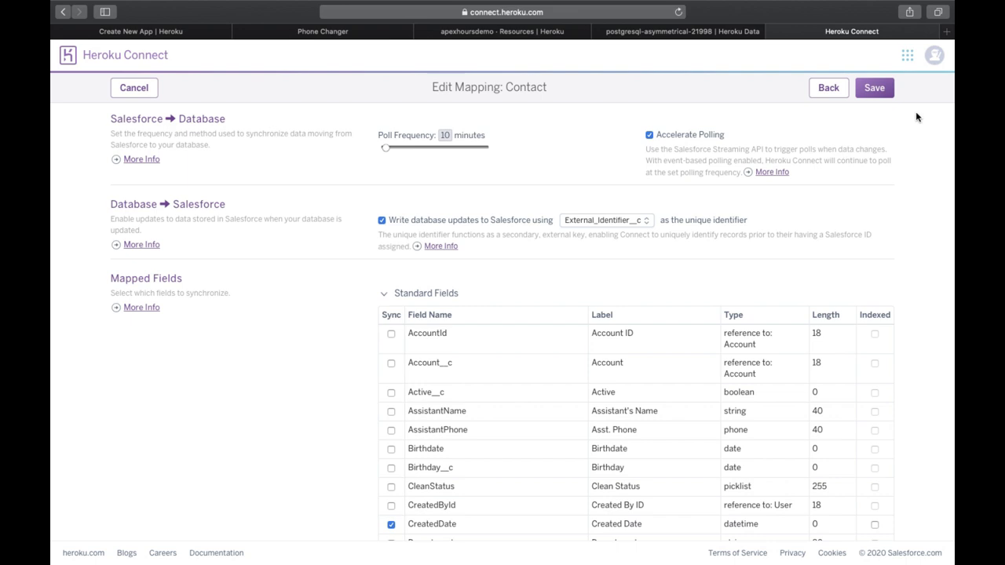
Step: Save the Contact mapping from the top-right Save button
left_click(885, 87)
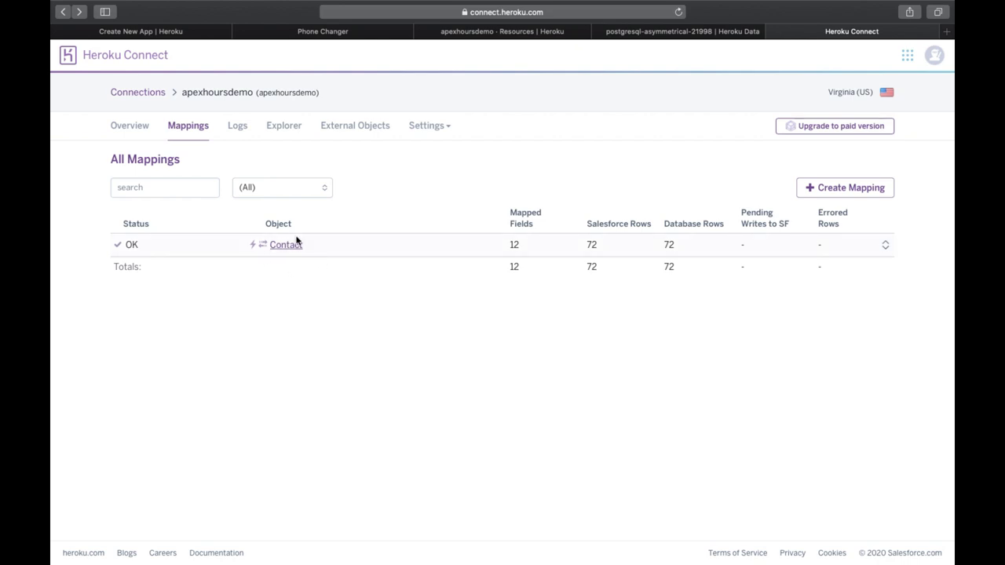
Step: Check that the connection's sync Logs are empty, then browse the synced Contact records in Explorer
left_click(241, 136)
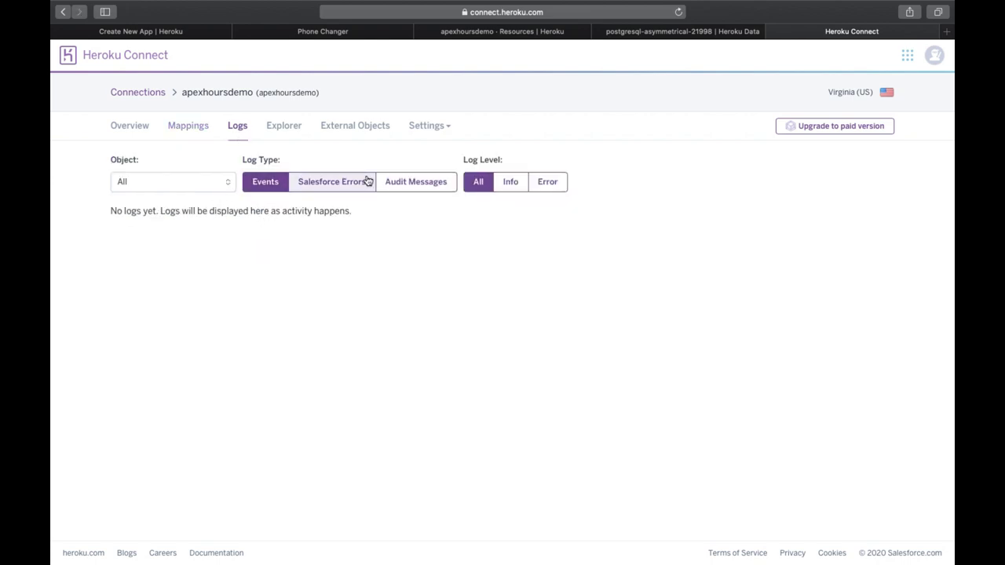
left_click(297, 129)
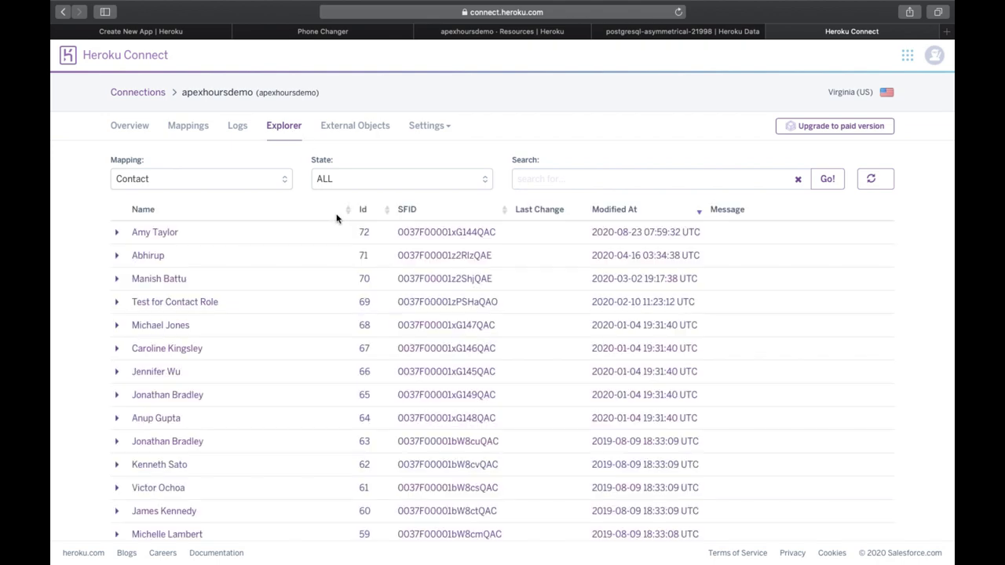
scroll(338, 410, "down", 10)
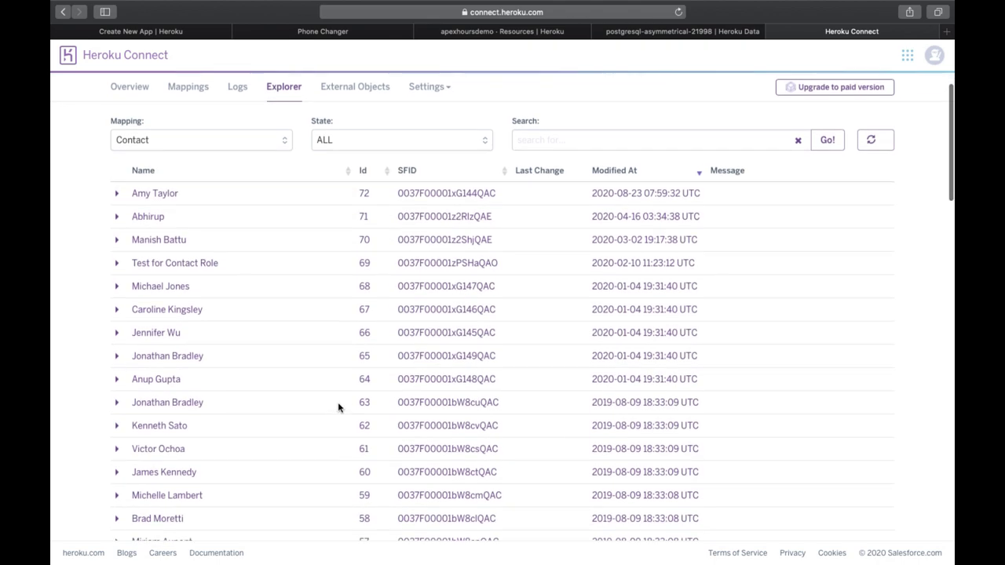
scroll(338, 406, "down", 5)
scroll(337, 396, "up", 15)
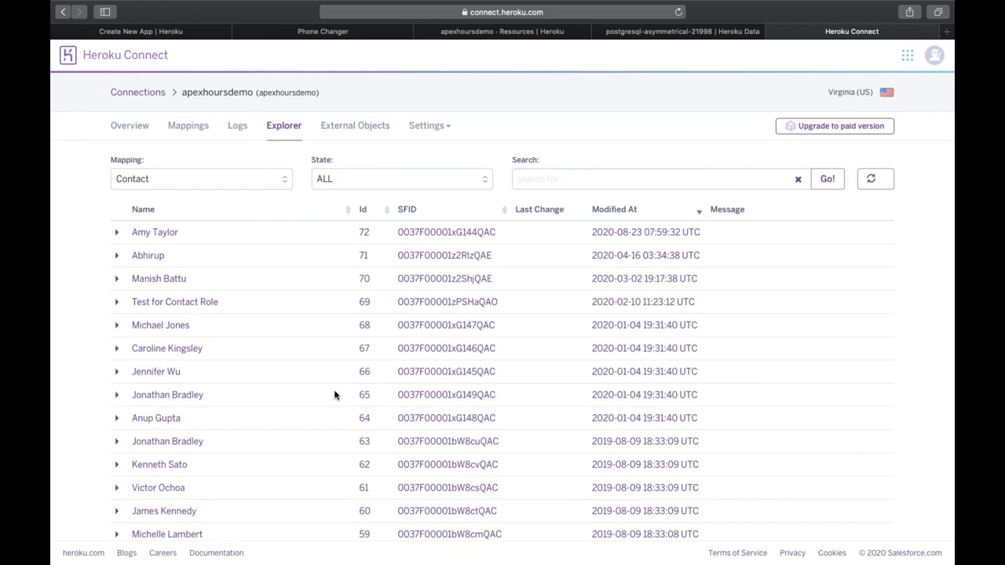
scroll(334, 395, "down", 1)
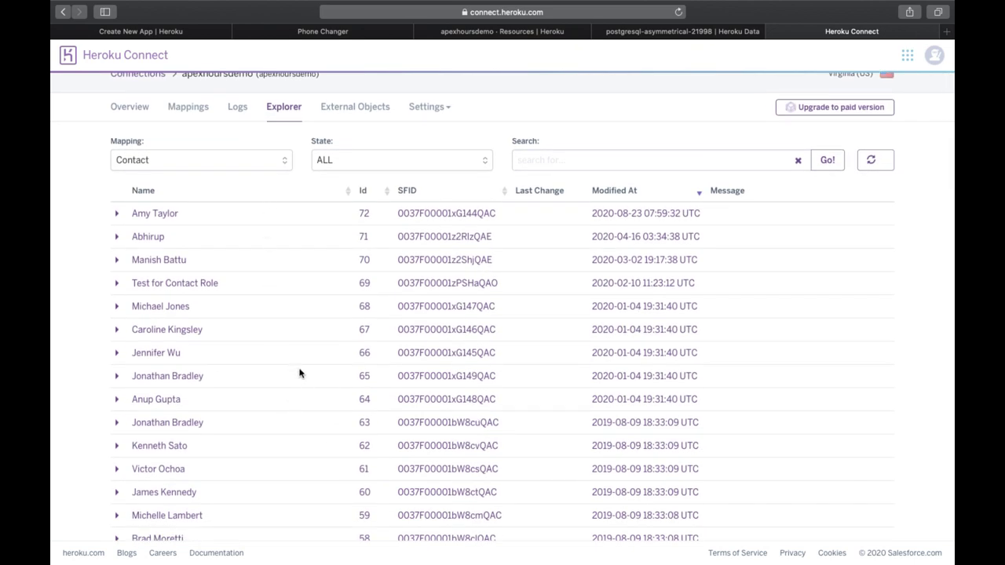
scroll(298, 369, "down", 10)
scroll(299, 366, "up", 10)
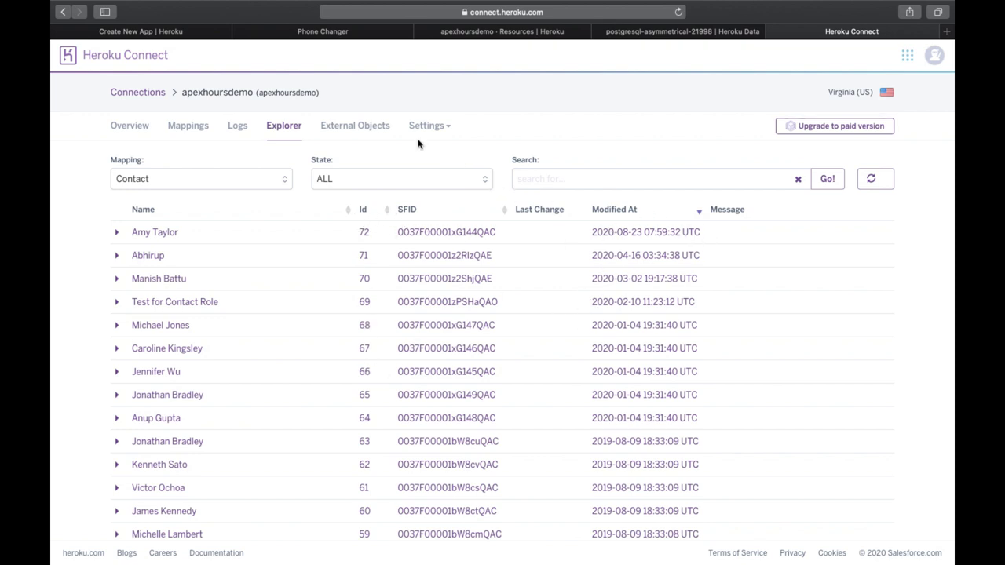
Step: View the apexhoursdemo Database settings: DATABASE_URL, port 5432, salesforce schema and common PSQL commands
left_click(377, 129)
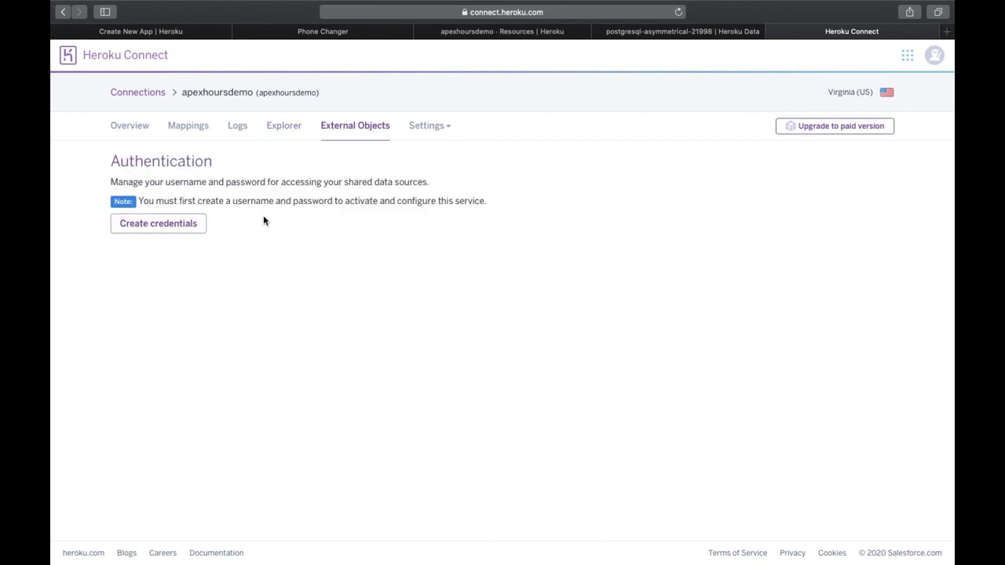
left_click(440, 133)
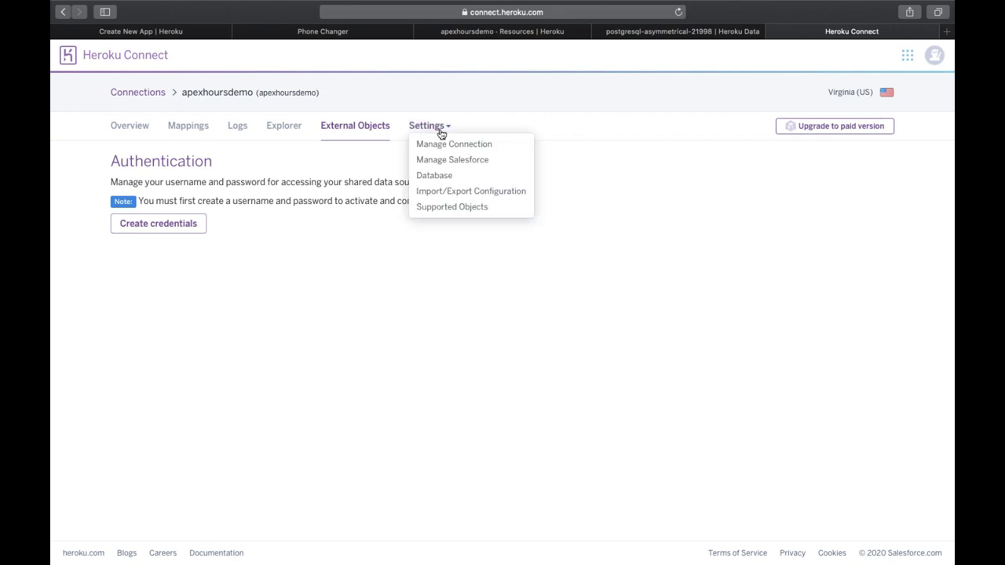
left_click(481, 179)
scroll(442, 283, "down", 4)
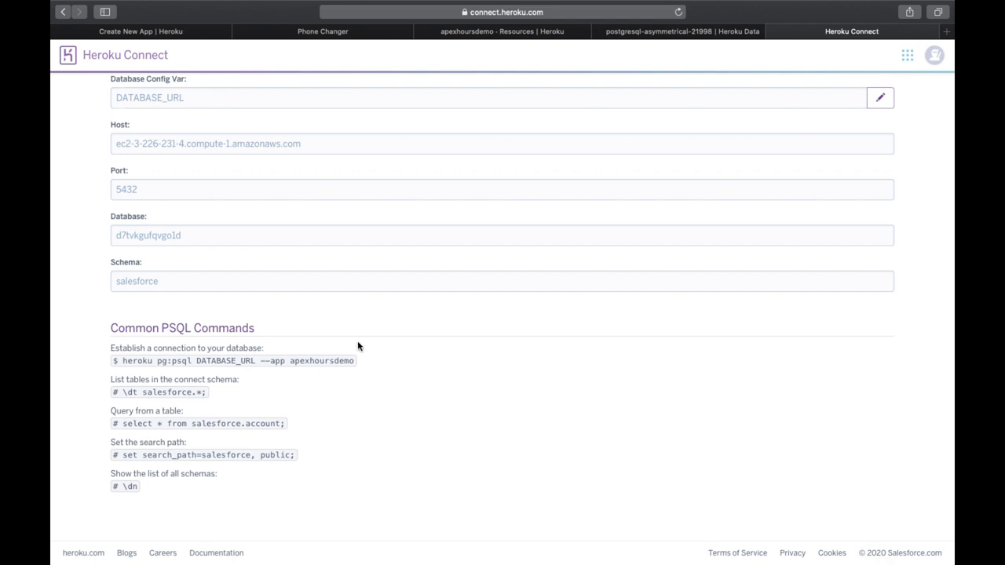
scroll(406, 359, "up", 2)
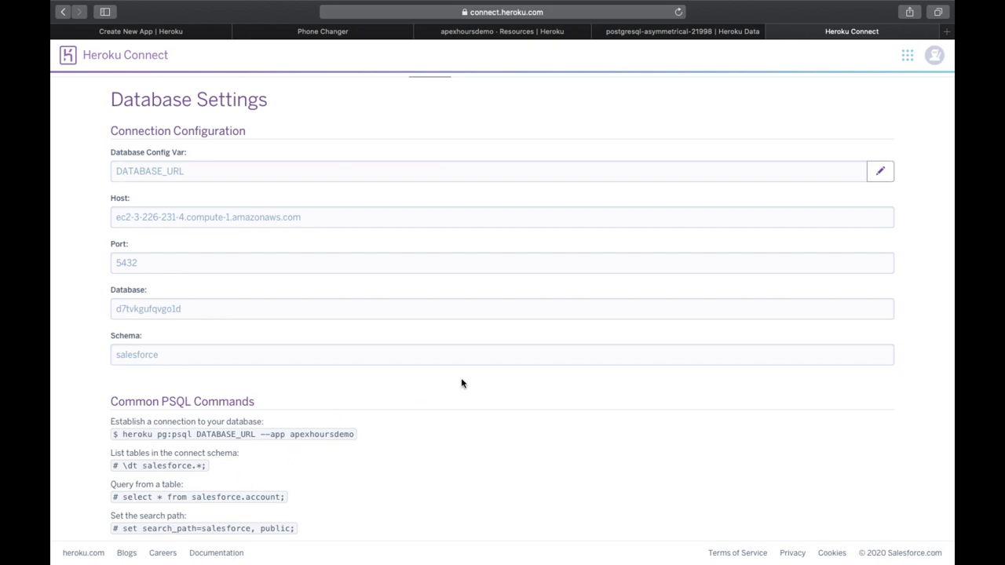
Step: Read through the Phone Changer setup instructions page
scroll(580, 309, "up", 2)
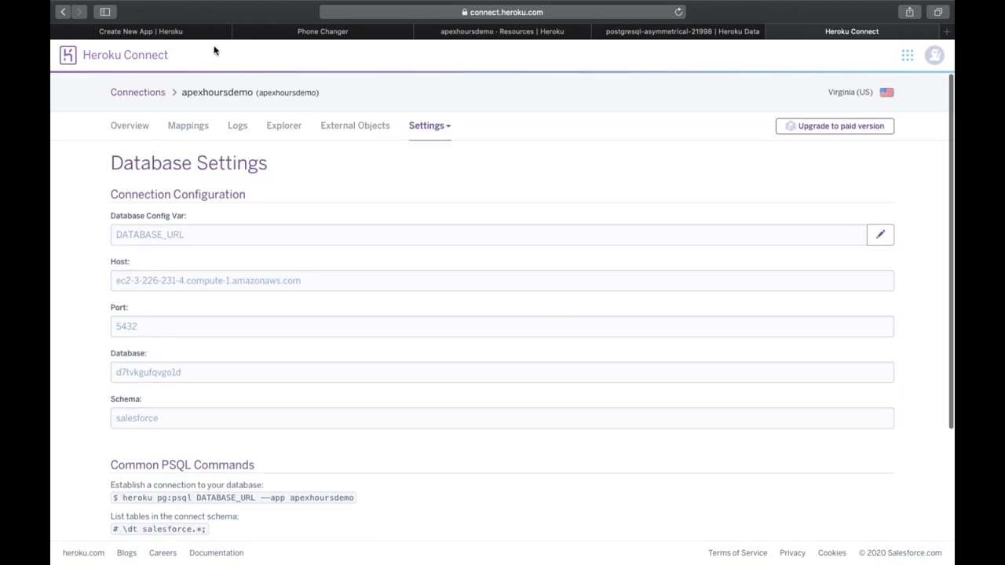
left_click(285, 32)
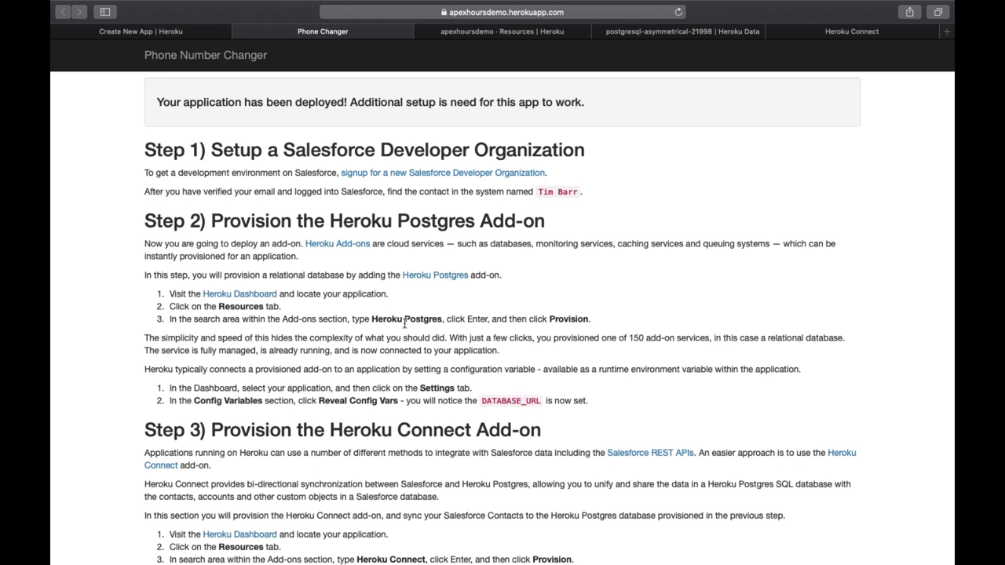
scroll(404, 321, "down", 6)
scroll(410, 344, "down", 10)
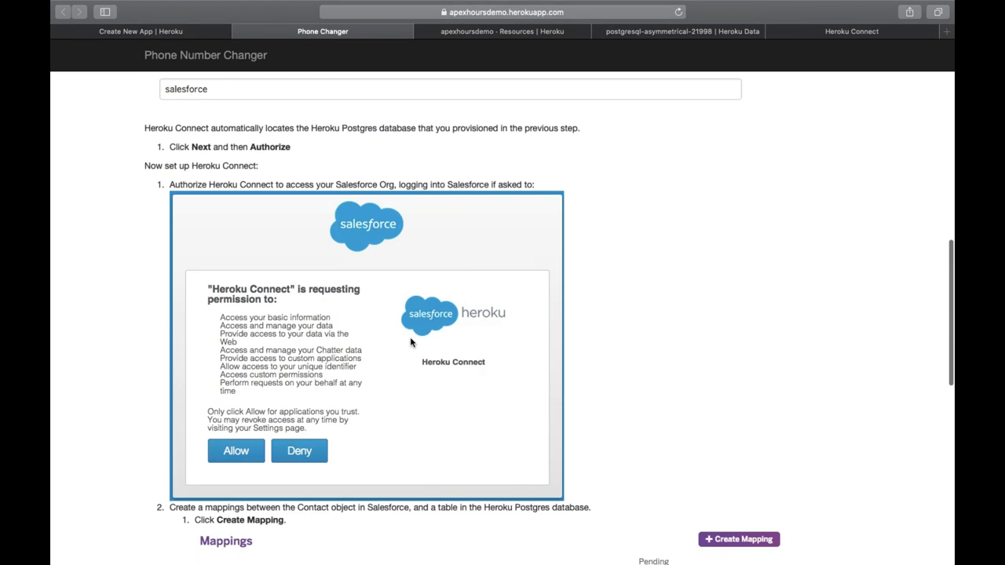
scroll(409, 342, "down", 5)
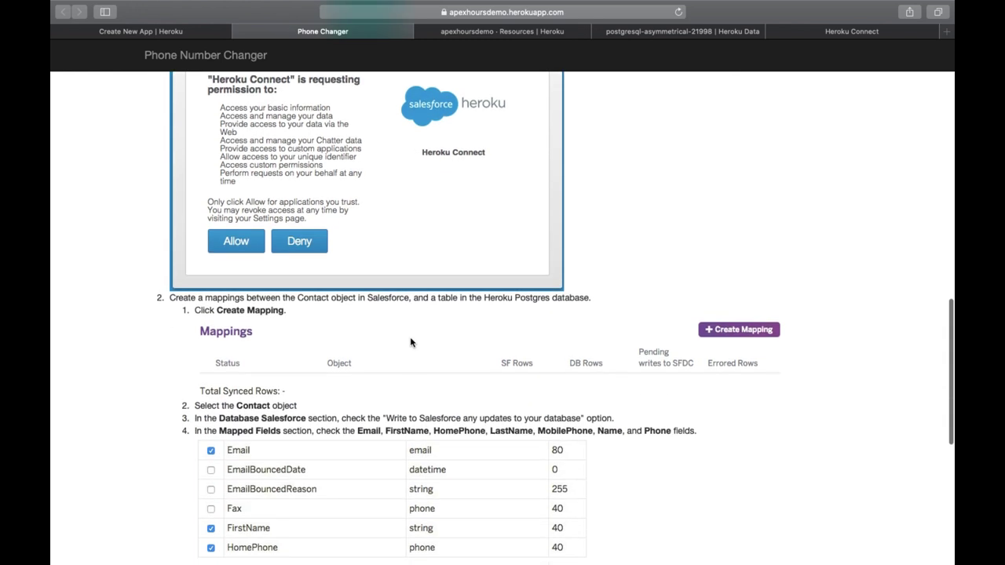
scroll(410, 342, "down", 3)
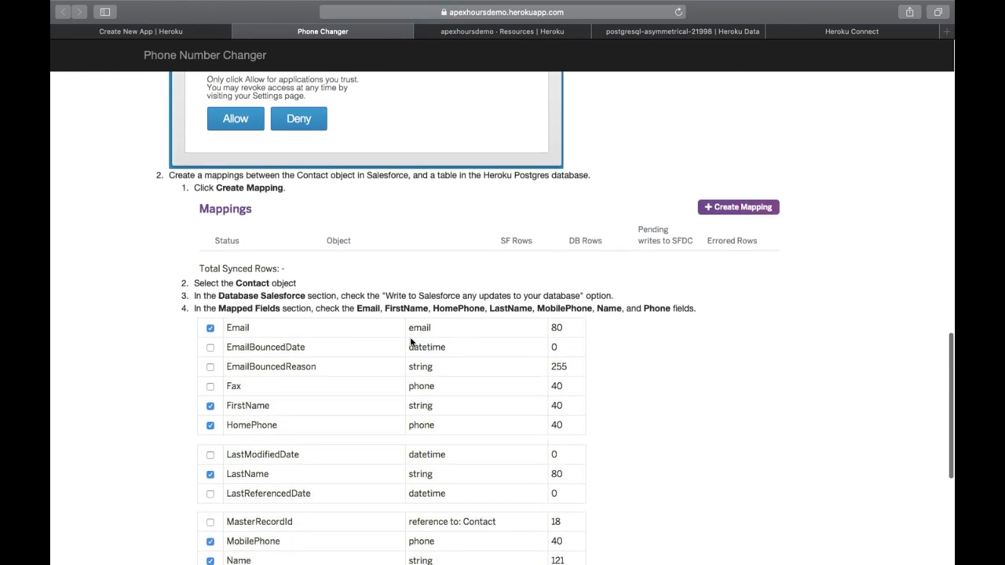
scroll(410, 342, "down", 7)
scroll(410, 335, "up", 1)
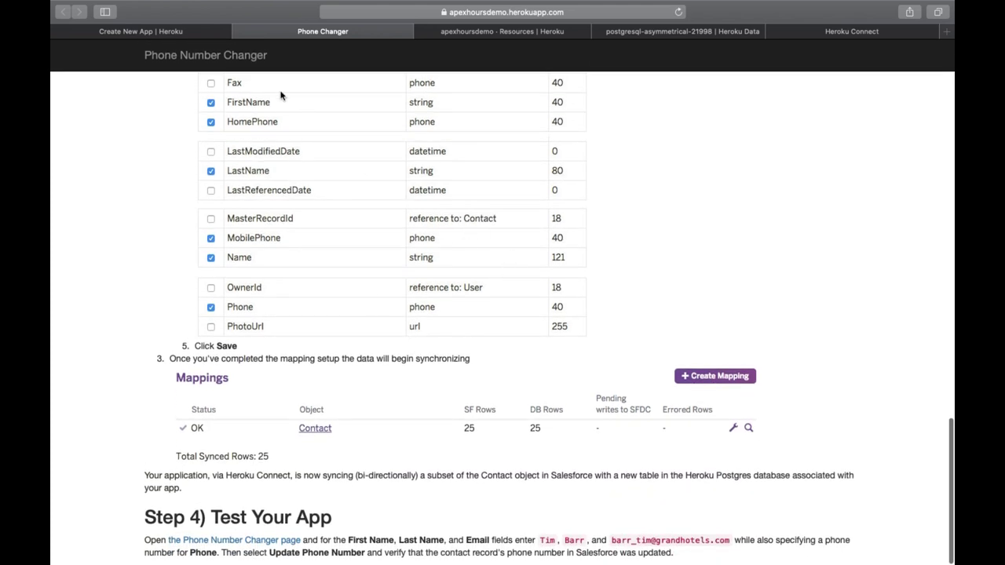
Step: Launch the deployed Phone Number Changer app from apexhoursdemo and focus its First Name field
left_click(514, 32)
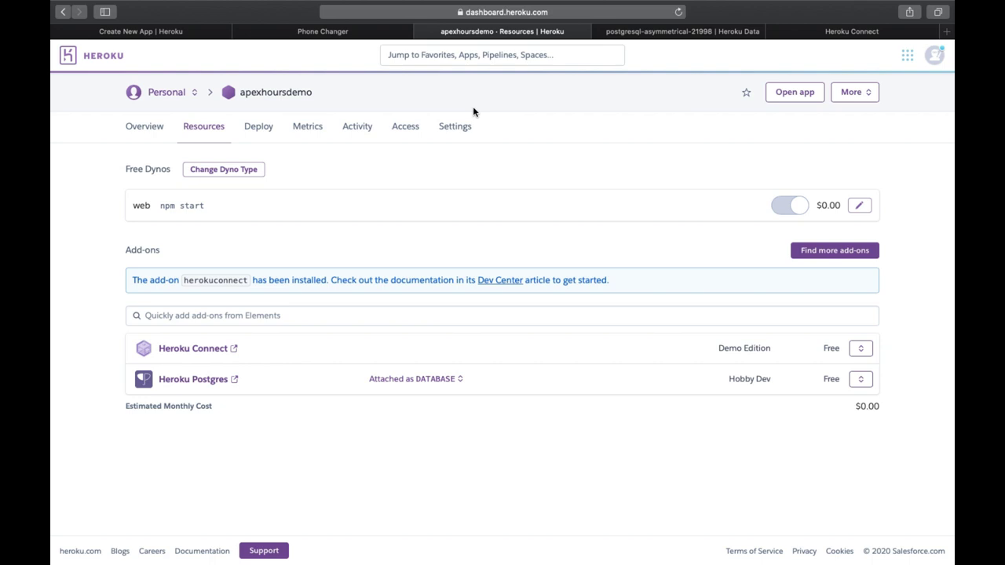
left_click(795, 92)
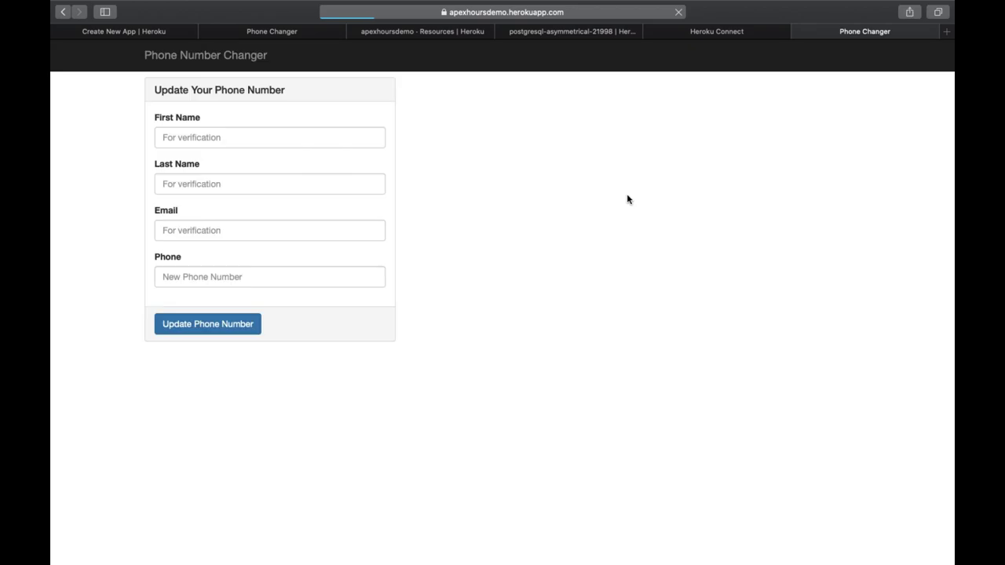
left_click(235, 136)
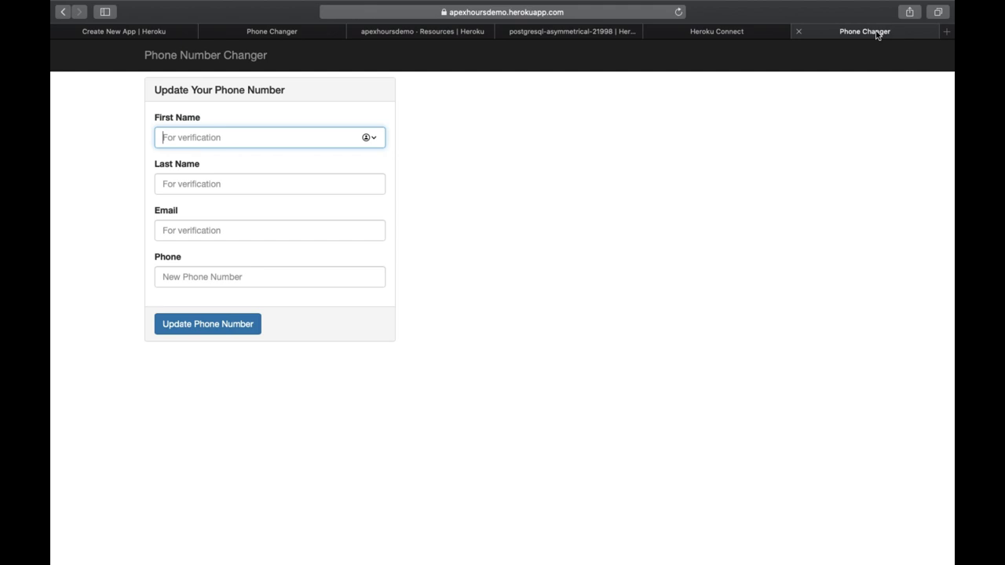
left_click(754, 33)
left_click(897, 33)
Step: Log in at login.salesforce.com with the account password, retrying after the error, and decline saving it
left_click(945, 32)
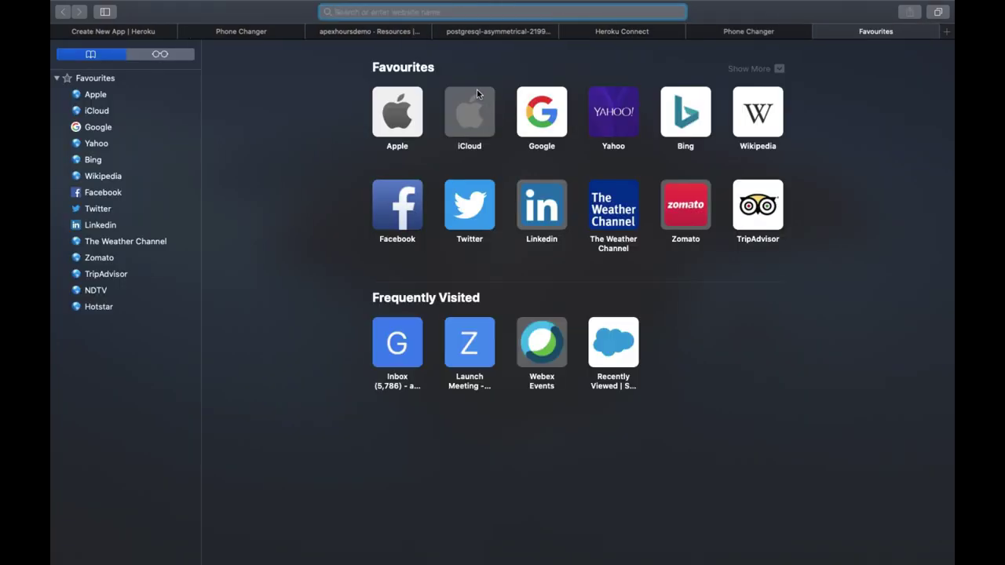
type("login.salesforce.com")
key("Return")
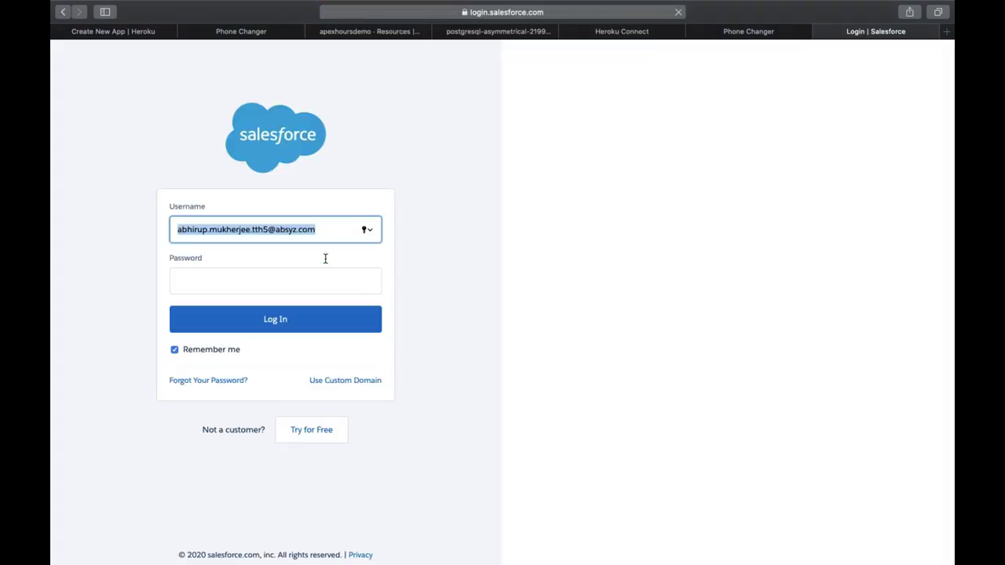
left_click(290, 280)
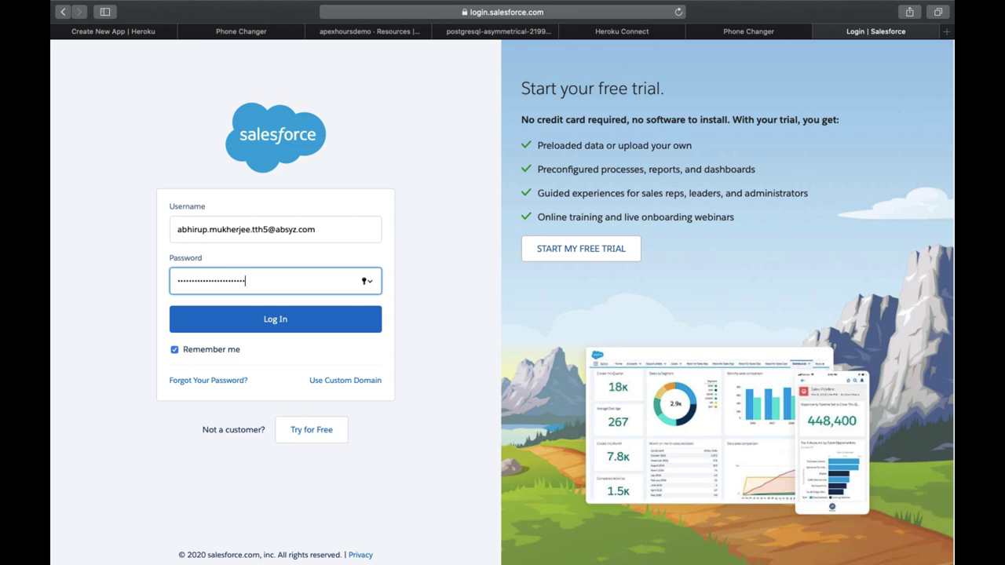
key("Return")
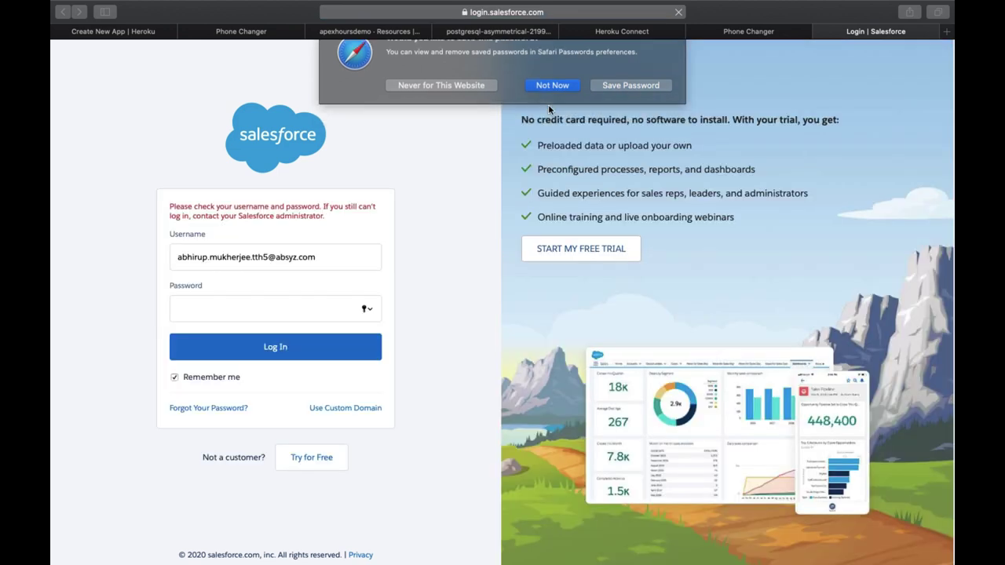
left_click(306, 298)
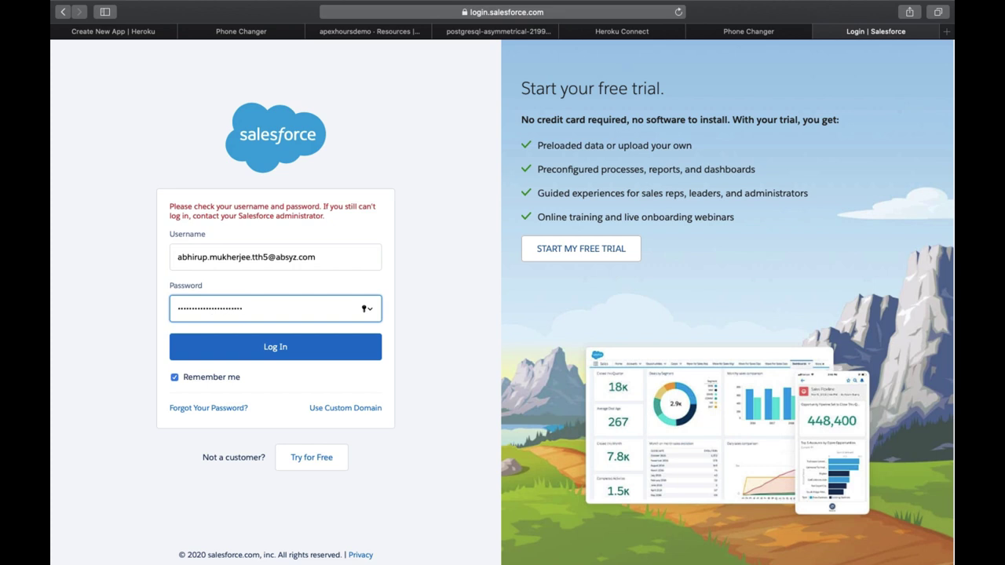
key("Return")
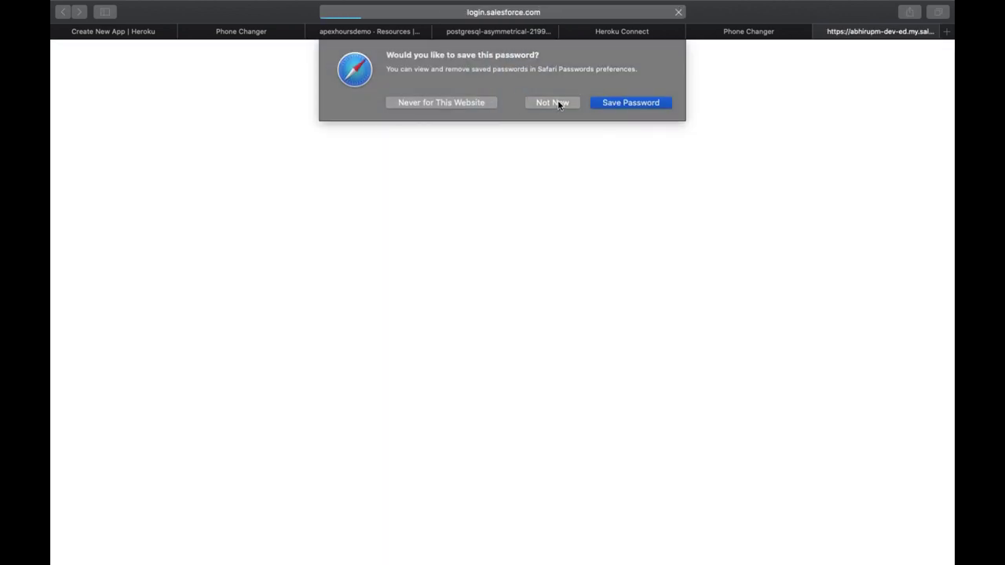
left_click(557, 102)
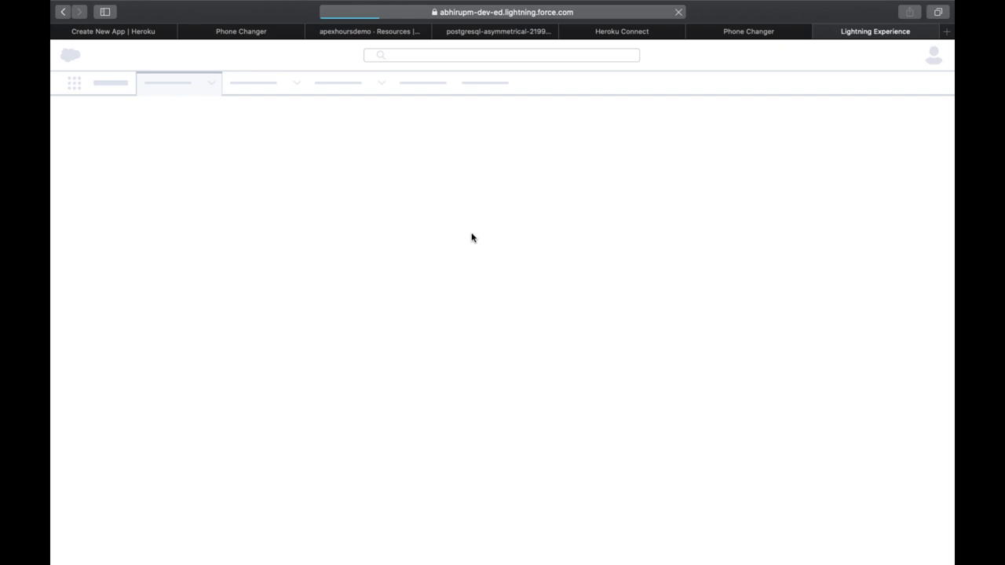
Step: Move the Phone Changer instructions tab beside the app tab and end on the phone update form
left_click(260, 34)
left_click(358, 31)
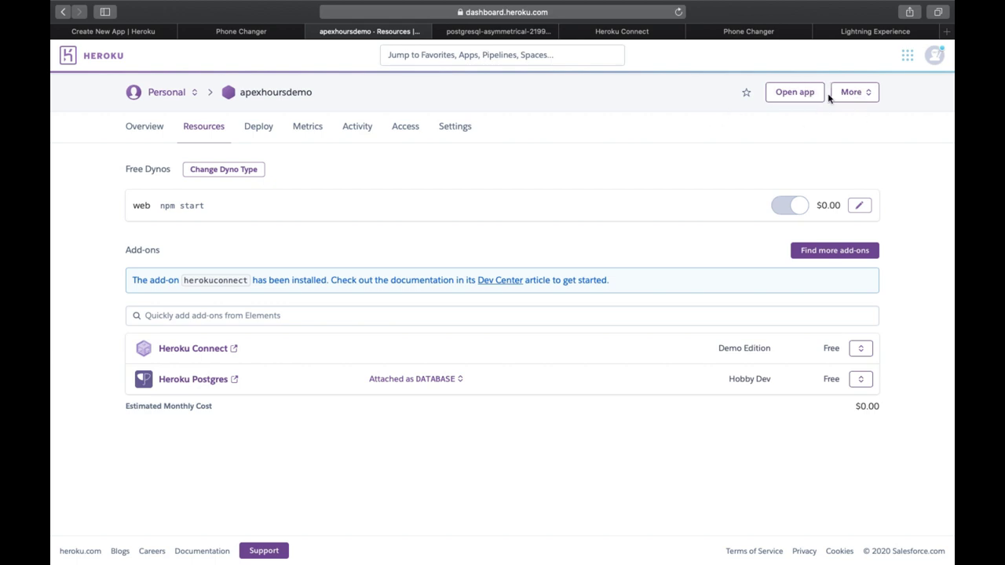
left_click(615, 35)
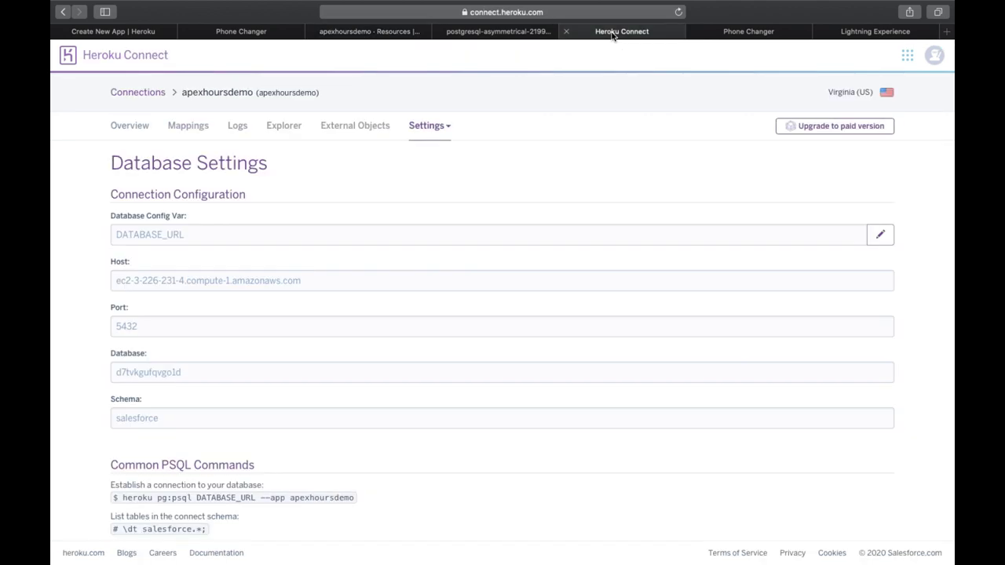
left_click(518, 31)
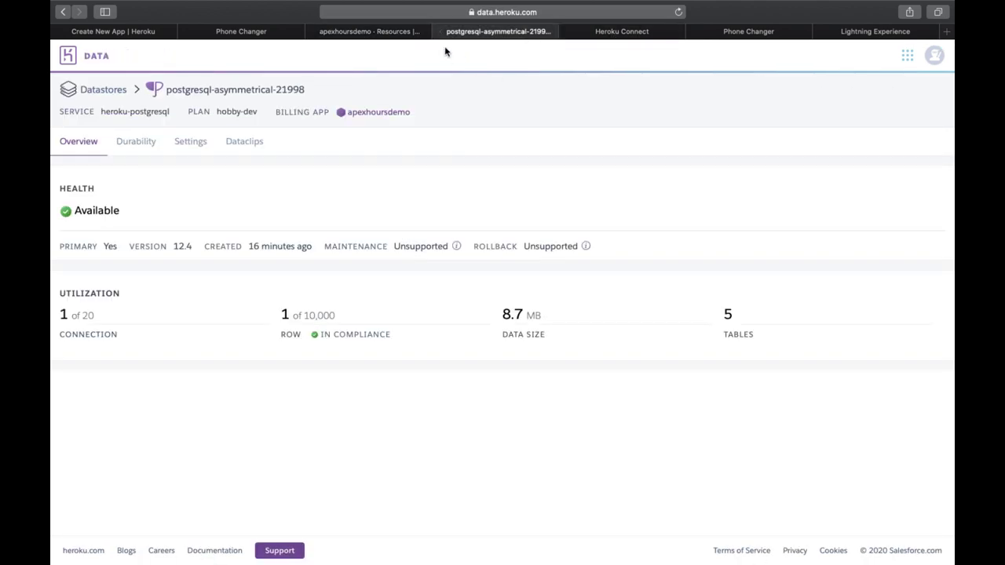
left_click_drag(256, 31, 616, 38)
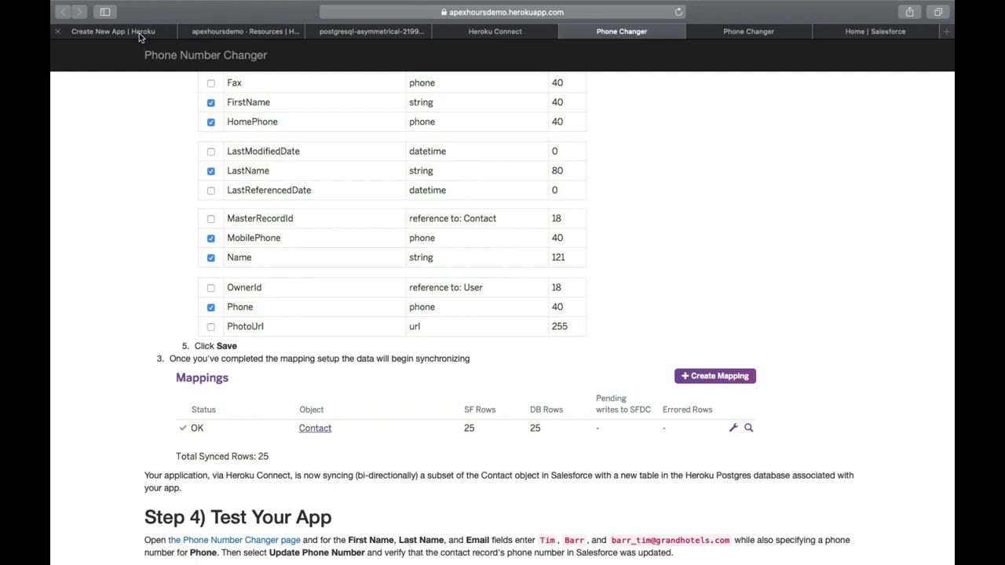
left_click(139, 33)
left_click(242, 37)
left_click(382, 37)
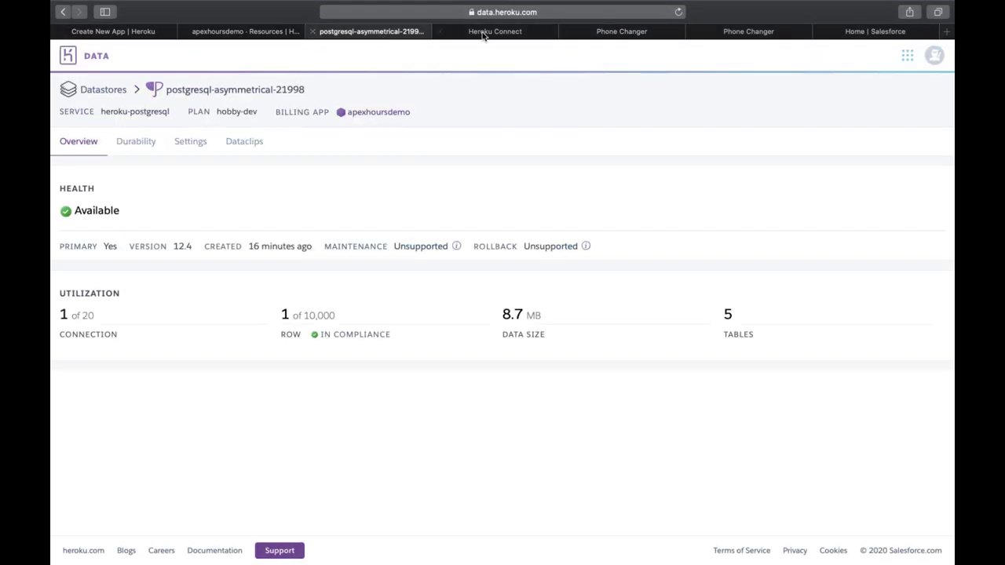
left_click(748, 37)
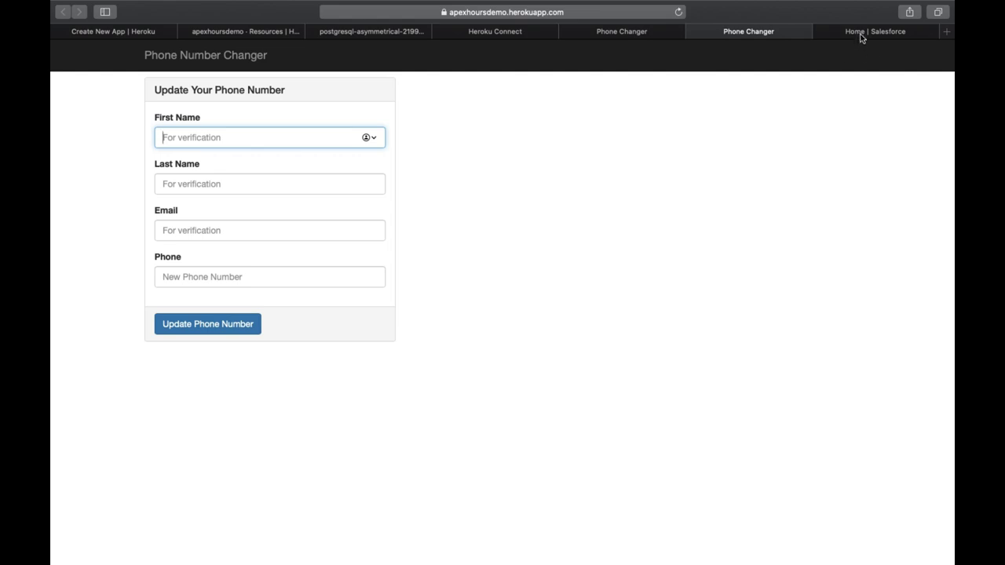
Step: Decline Salesforce notifications and open Contacts through an App Launcher search for 'contact'
left_click(857, 35)
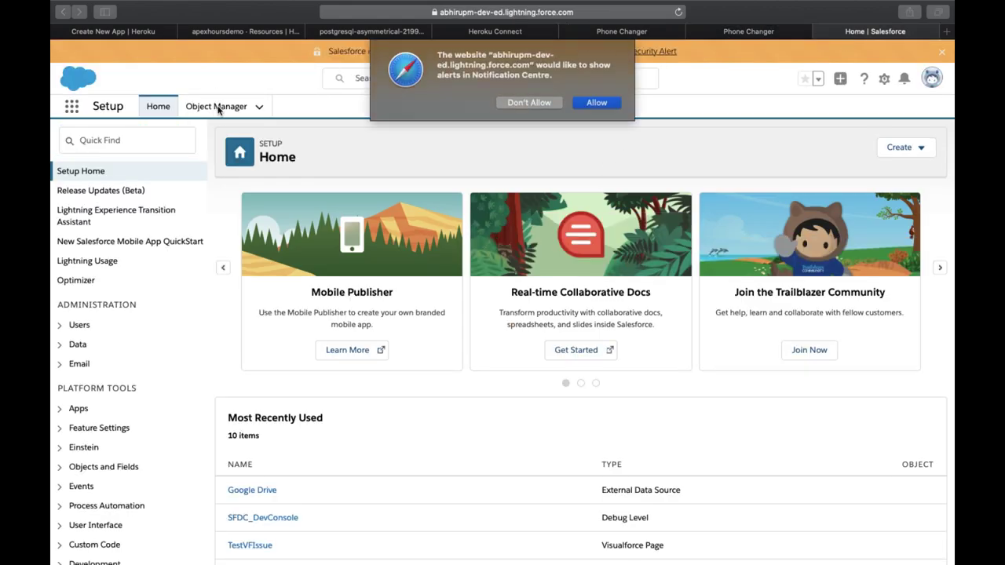
left_click(529, 103)
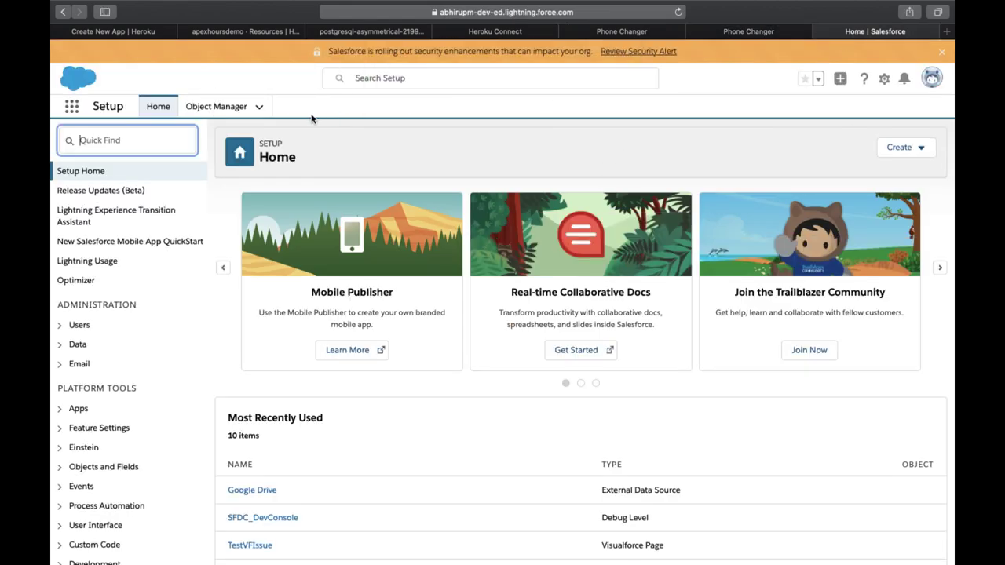
left_click(71, 112)
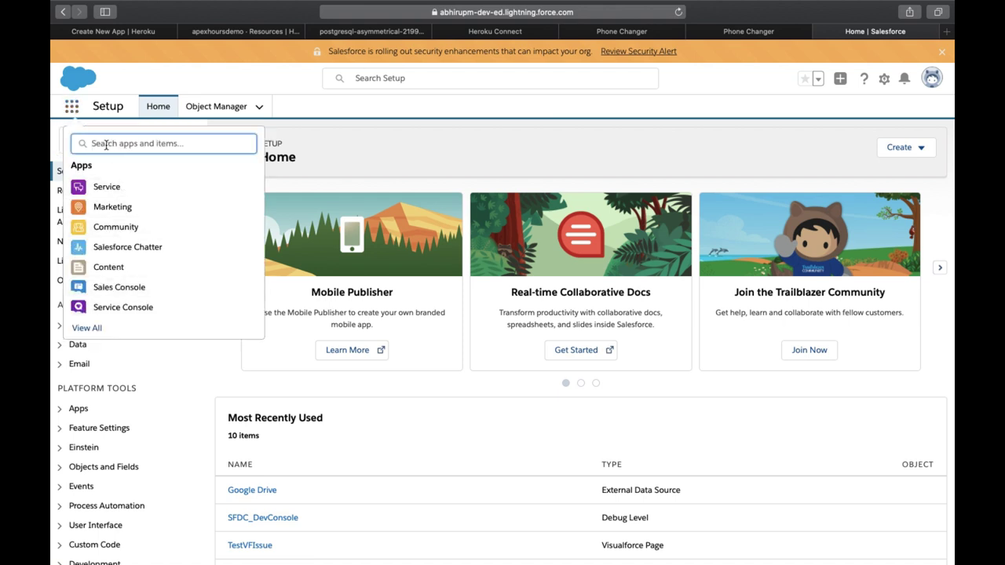
type("contact")
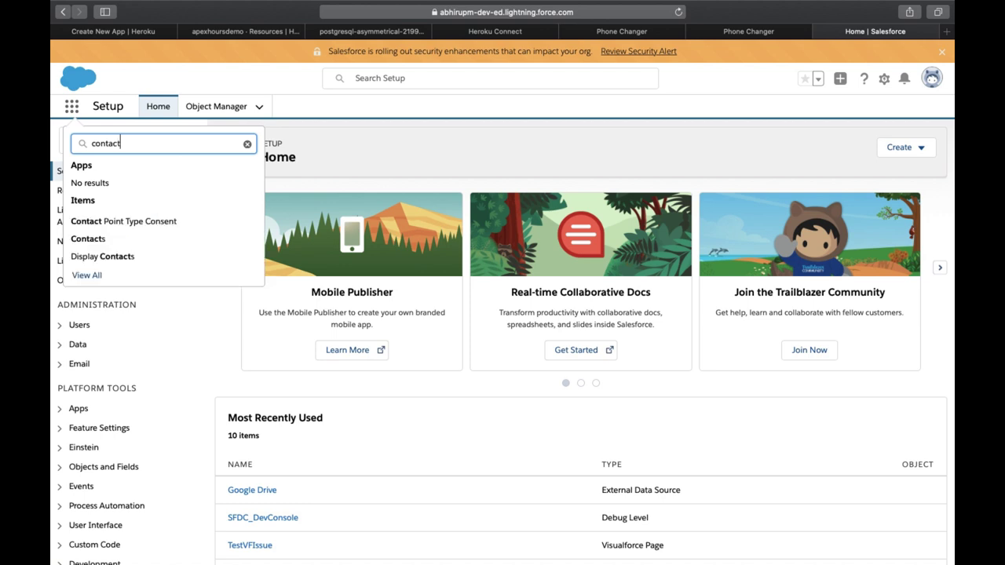
left_click(90, 238)
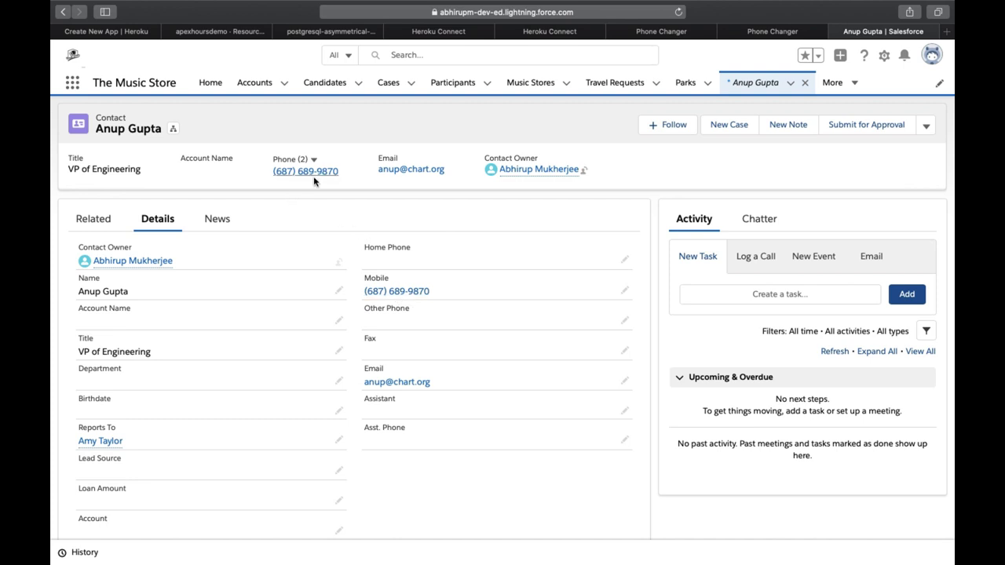
Step: Enter the contact's first and last name, and paste their email copied from Salesforce
left_click(761, 34)
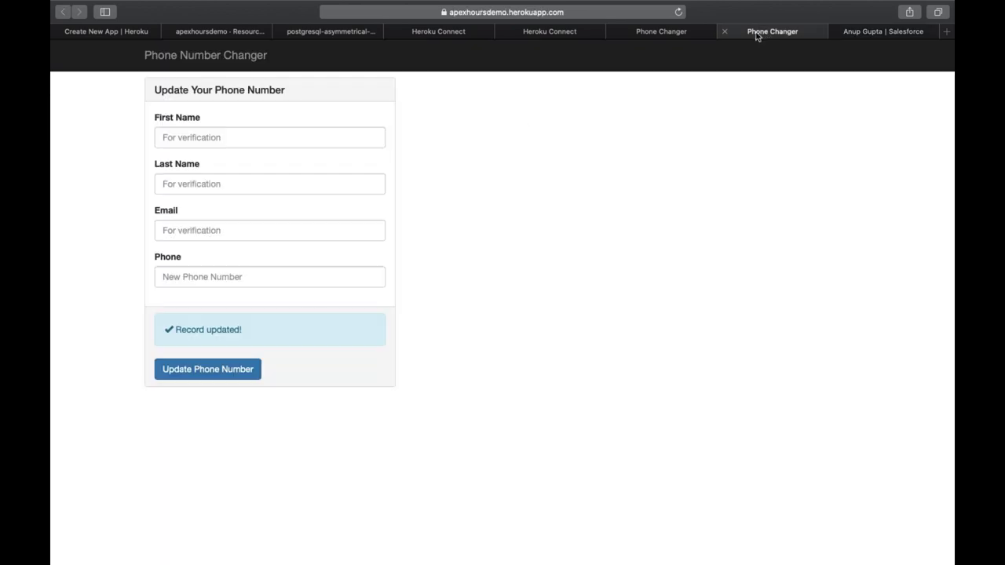
left_click(237, 147)
type("A")
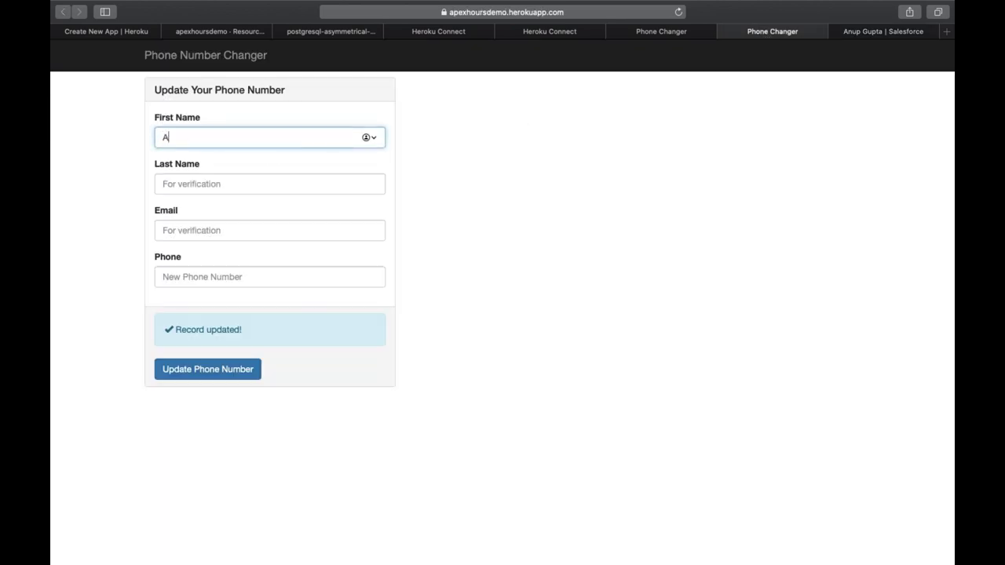
key("Tab")
type("Gu")
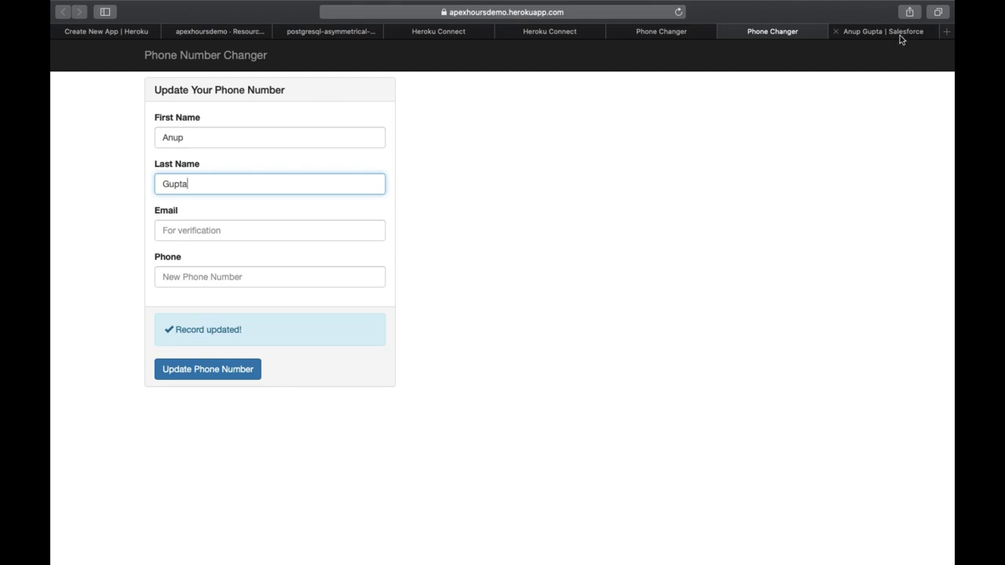
left_click(898, 33)
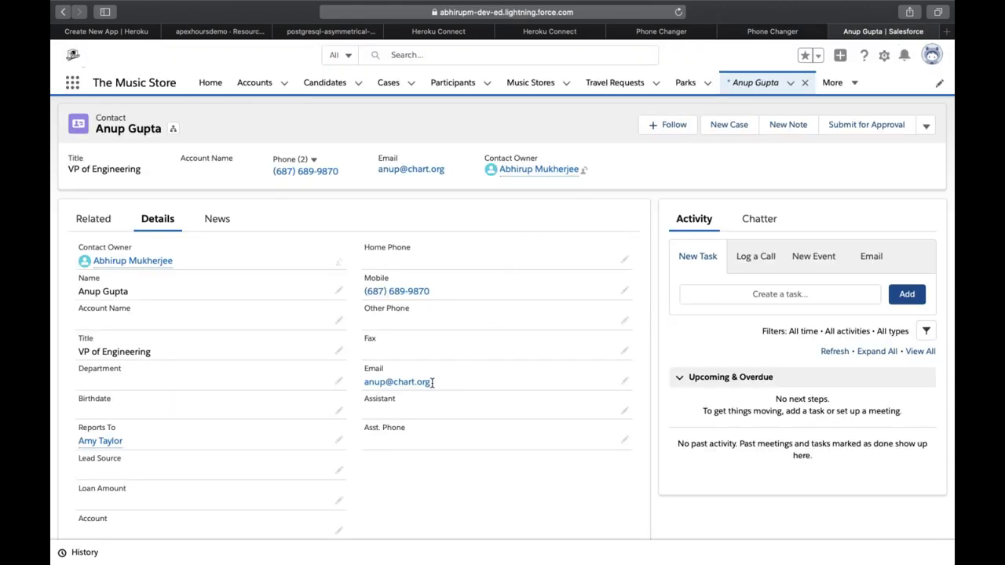
left_click_drag(432, 382, 372, 384)
key("super+c")
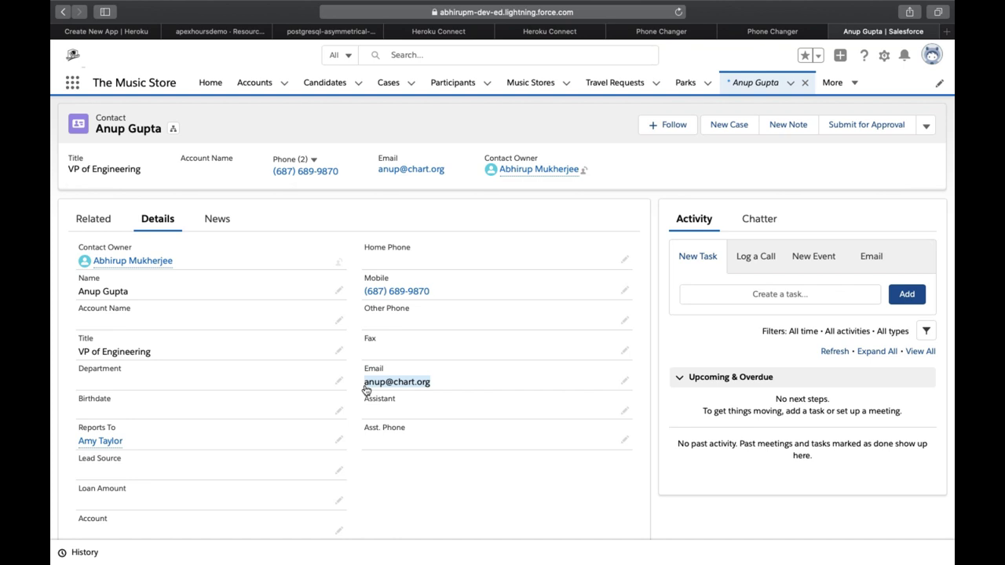
left_click(758, 33)
left_click(314, 230)
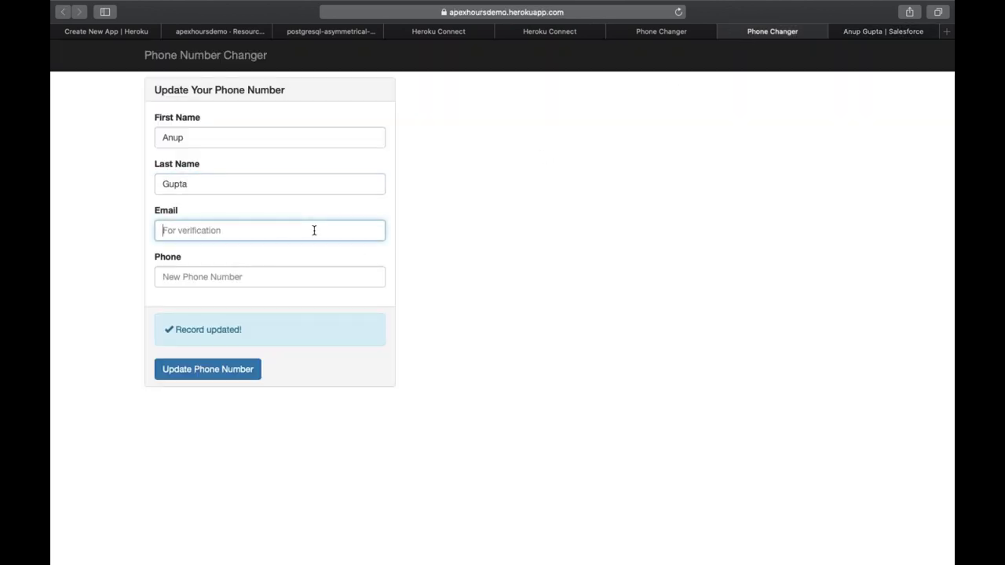
key("super+v")
Step: Enter the new phone number 123 and submit Update Phone Number
left_click(273, 275)
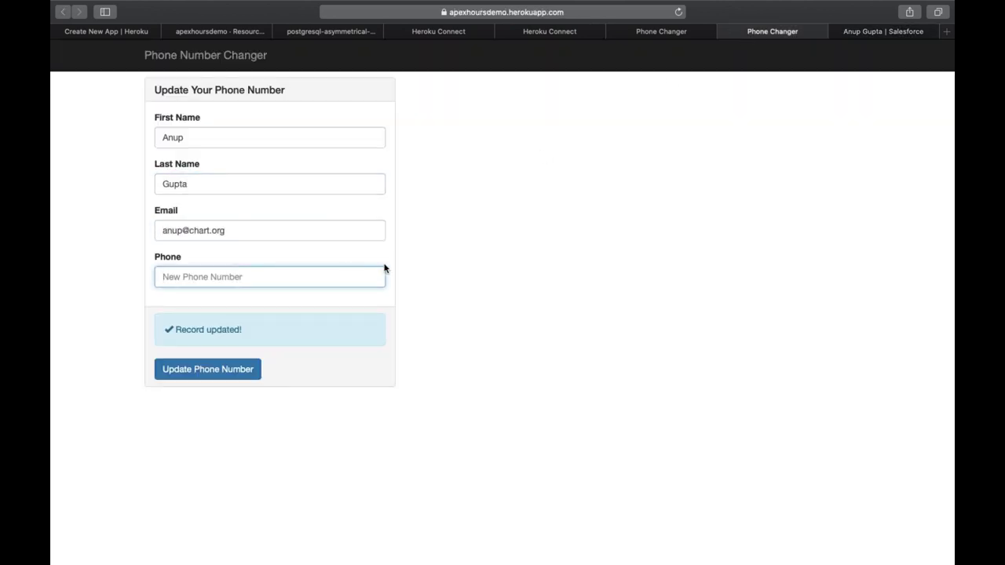
type("123456")
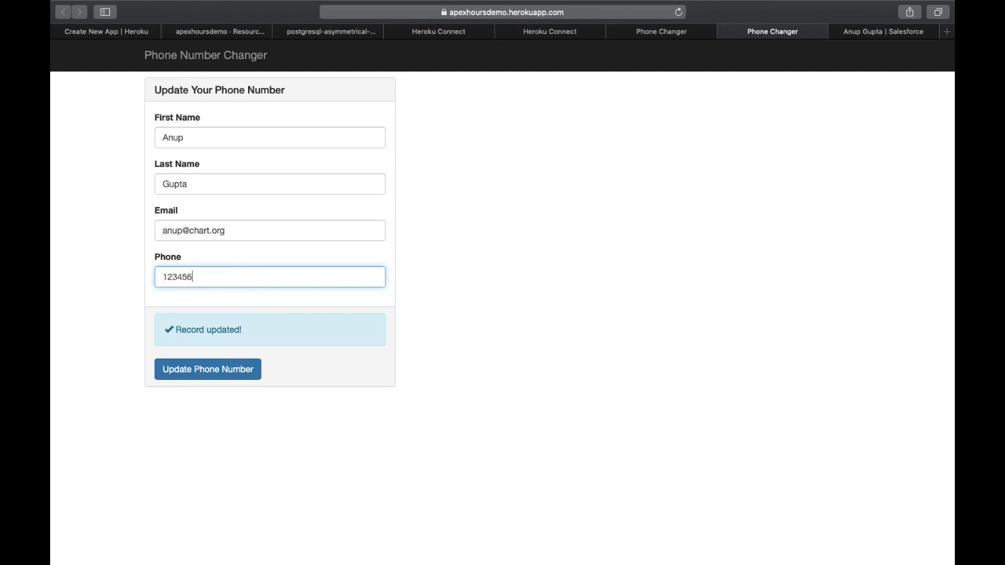
left_click(194, 375)
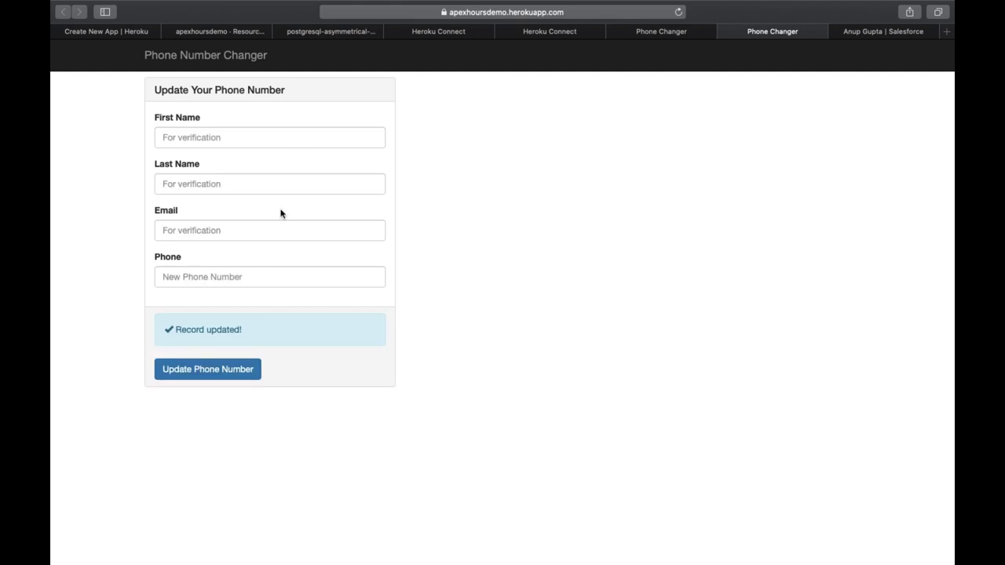
left_click(886, 35)
Step: Reload the Salesforce contact and check Details for the new phone, then go to Create New App
left_click(678, 12)
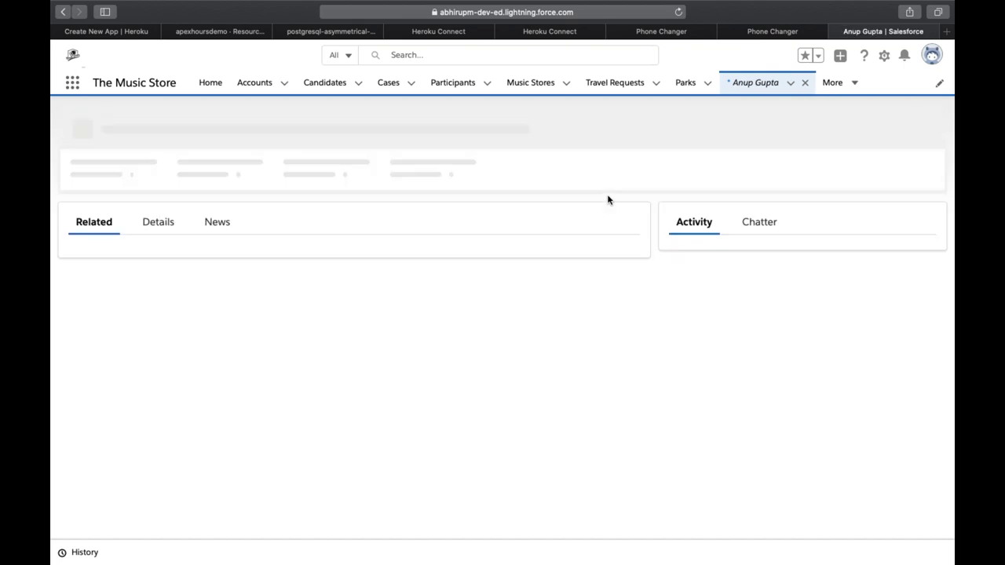
left_click(168, 224)
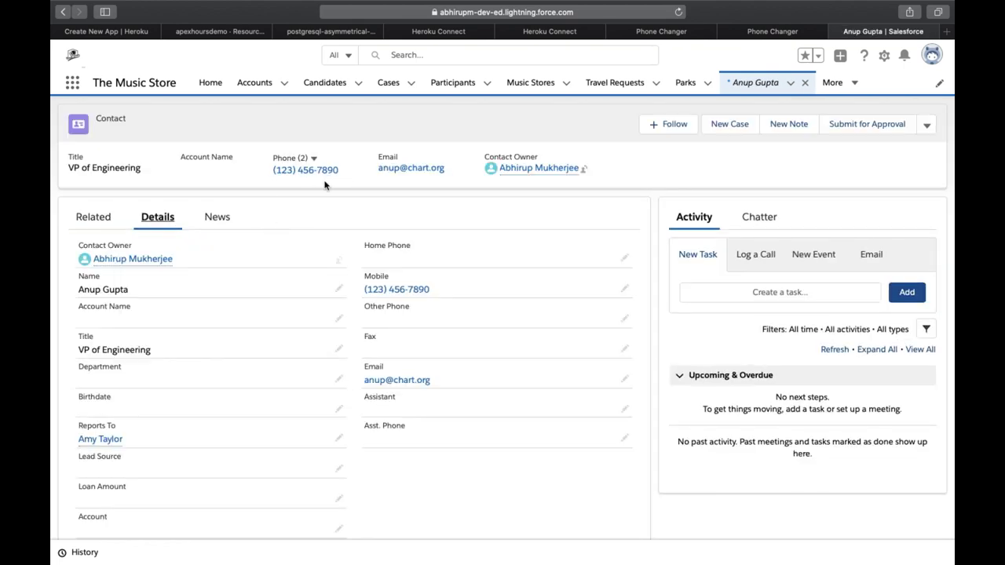
key("super+4")
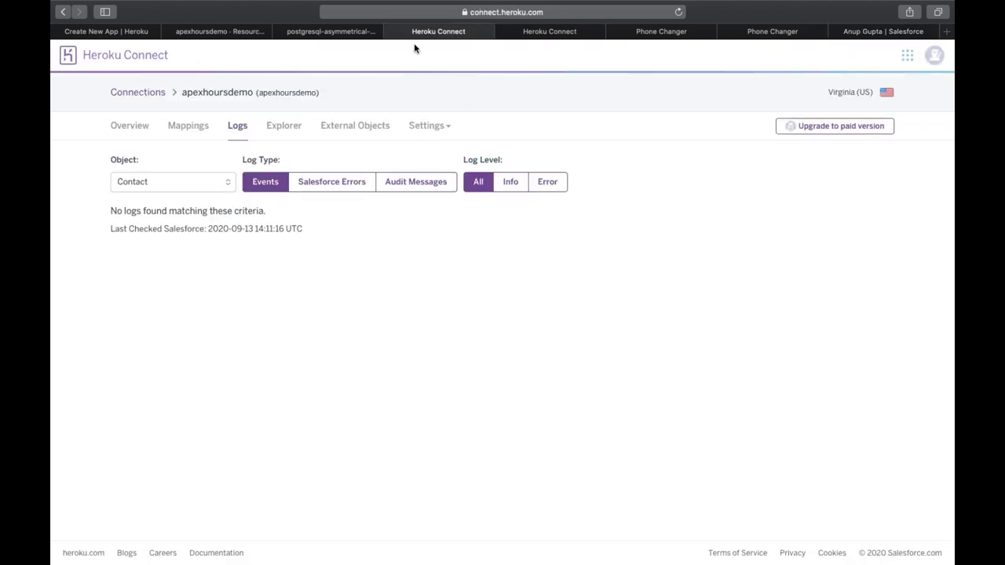
left_click(122, 33)
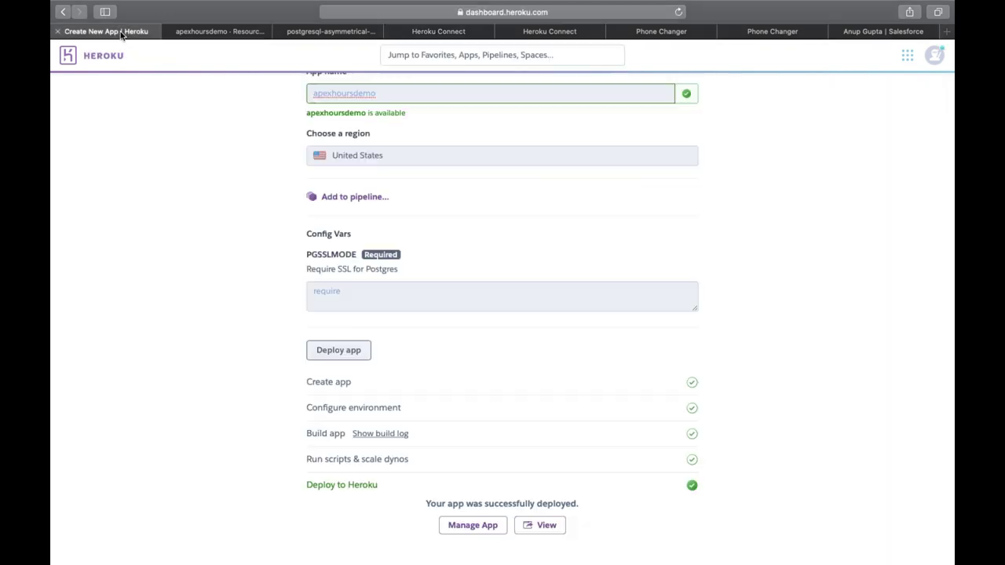
scroll(266, 103, "up", 3)
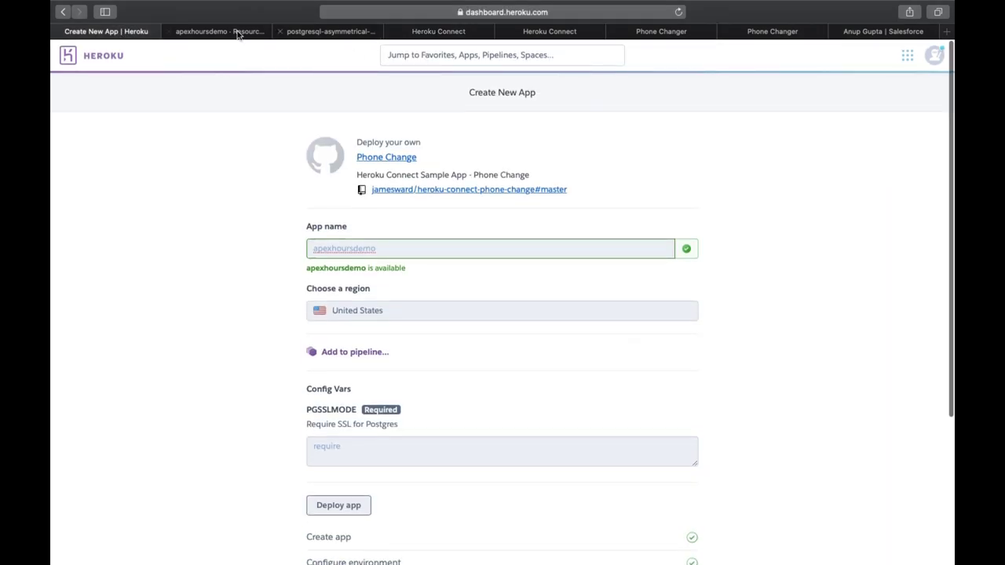
Step: Return to the heroku-connect-phone-change GitHub repo and scroll through its files and README
key("super+bracketleft")
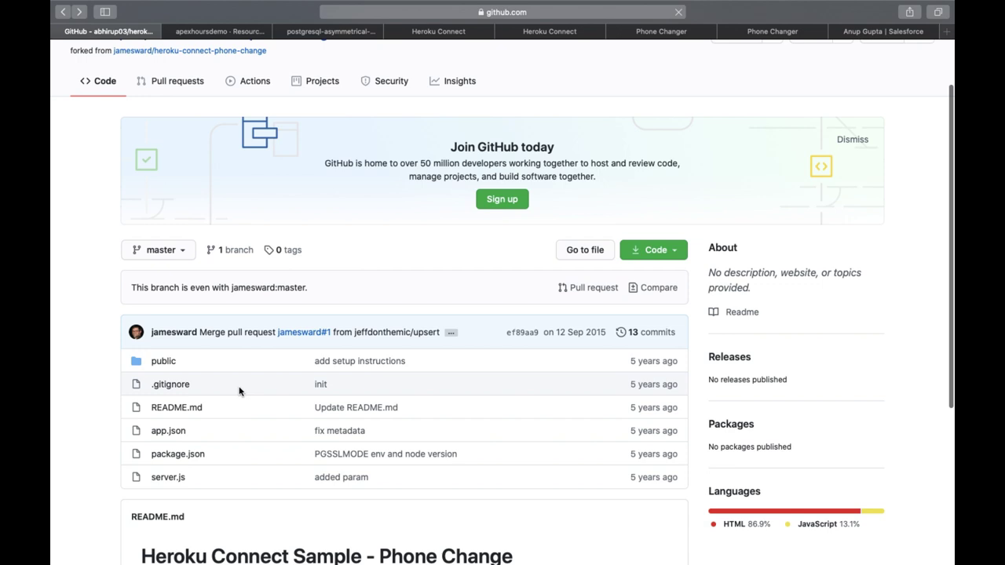
scroll(239, 390, "down", 3)
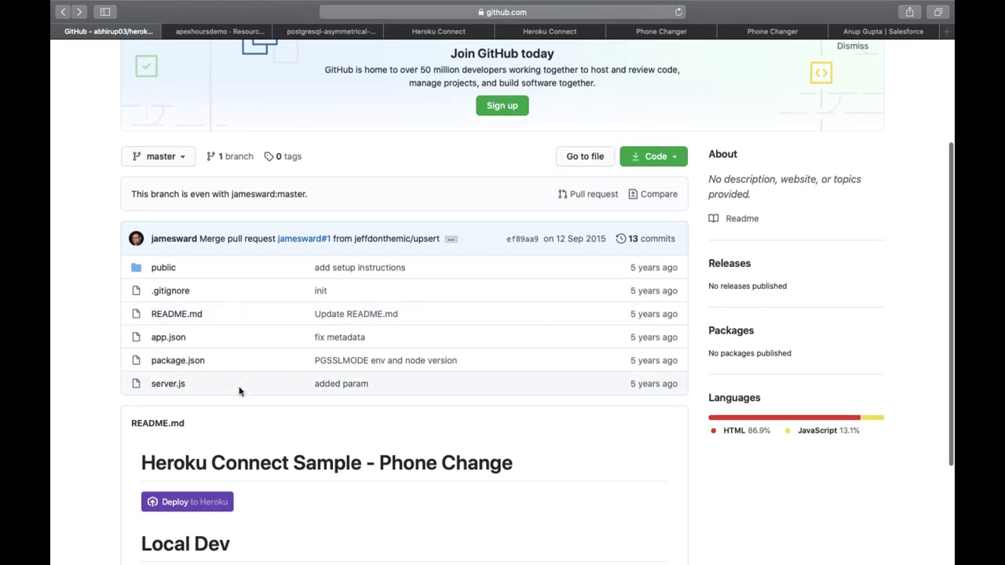
scroll(239, 391, "down", 1)
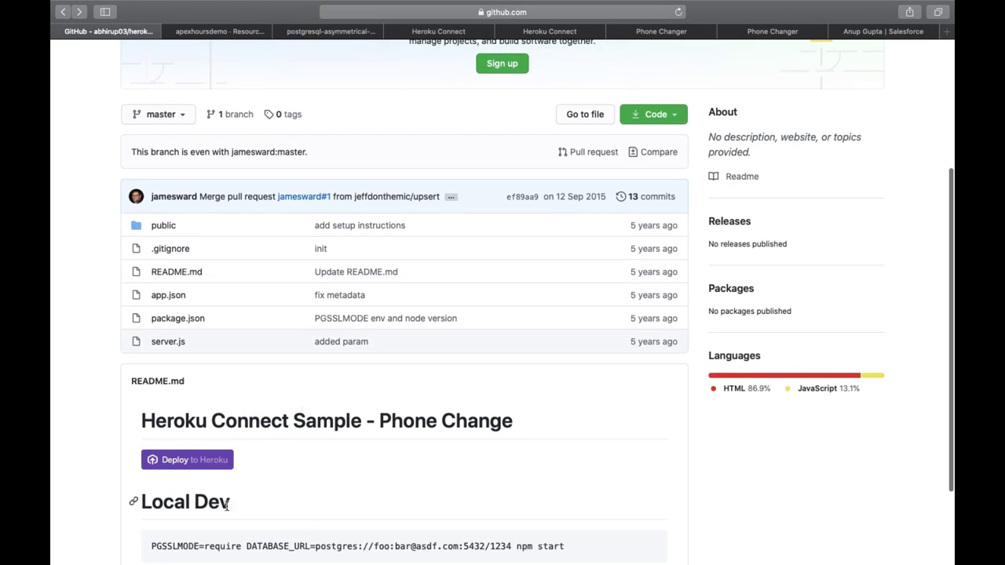
scroll(332, 336, "up", 5)
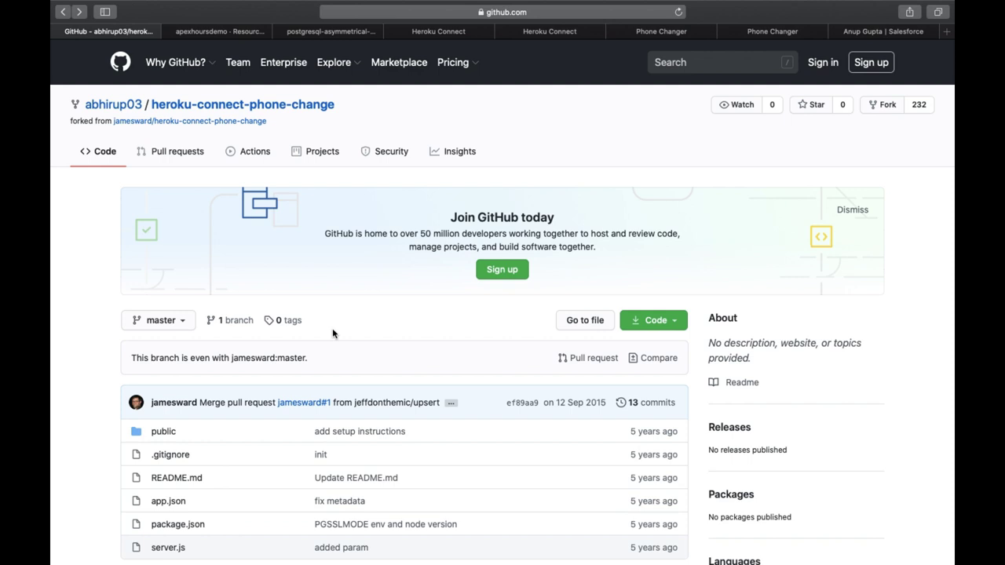
Step: Glance at the Phone Changer form, then return to the VP of Engineering contact record
left_click(769, 33)
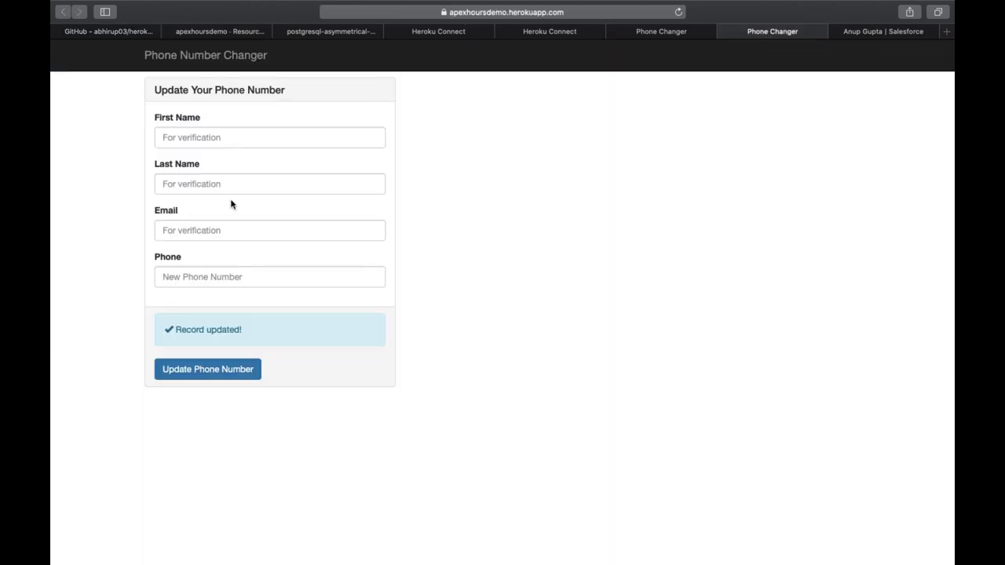
left_click(877, 34)
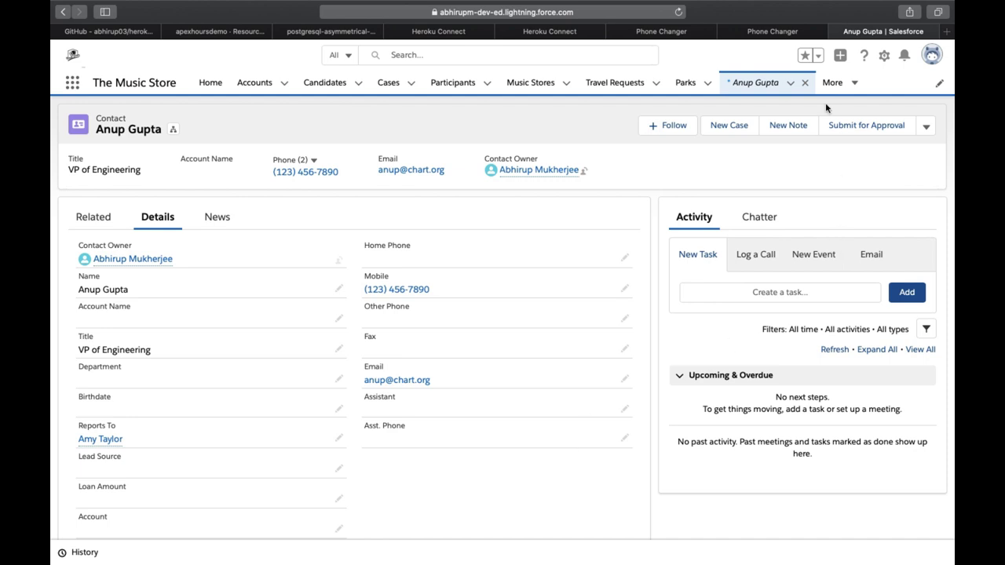
Step: Check the Heroku Connect connection's synced row counts on the Overview tab and its logs
left_click(564, 35)
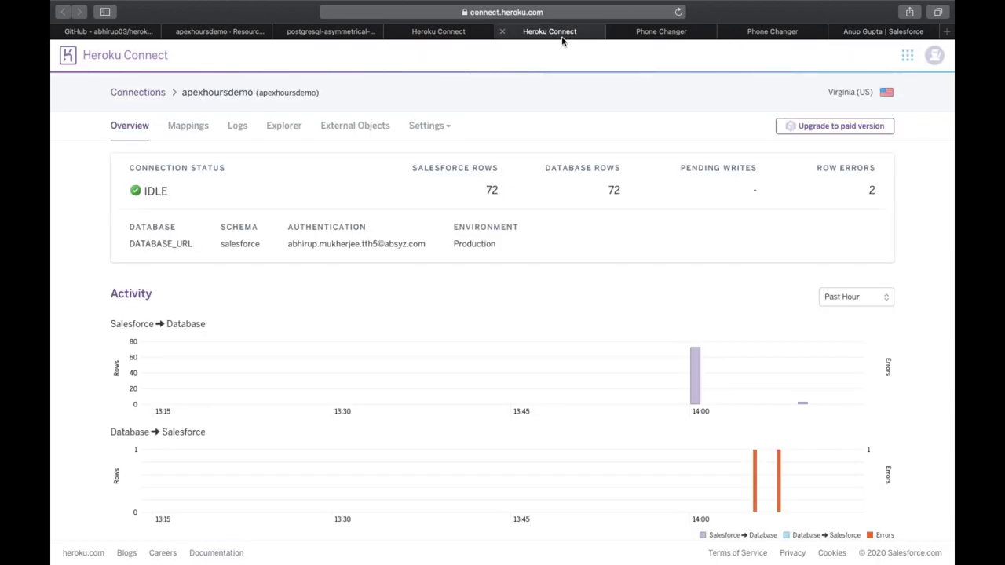
left_click(472, 34)
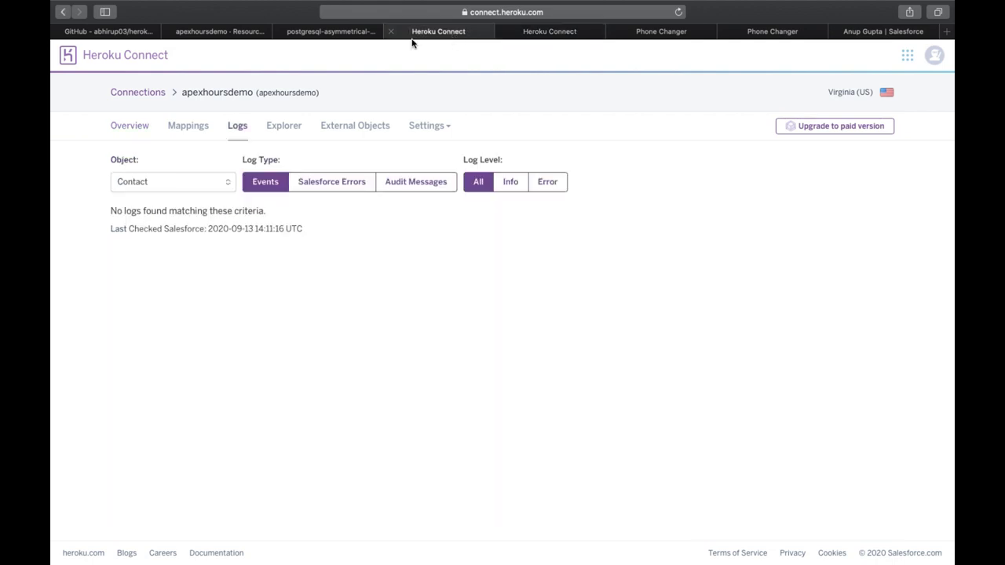
left_click(322, 36)
Step: Open the app's Heroku Postgres database in a new tab from the Resources page
left_click(246, 36)
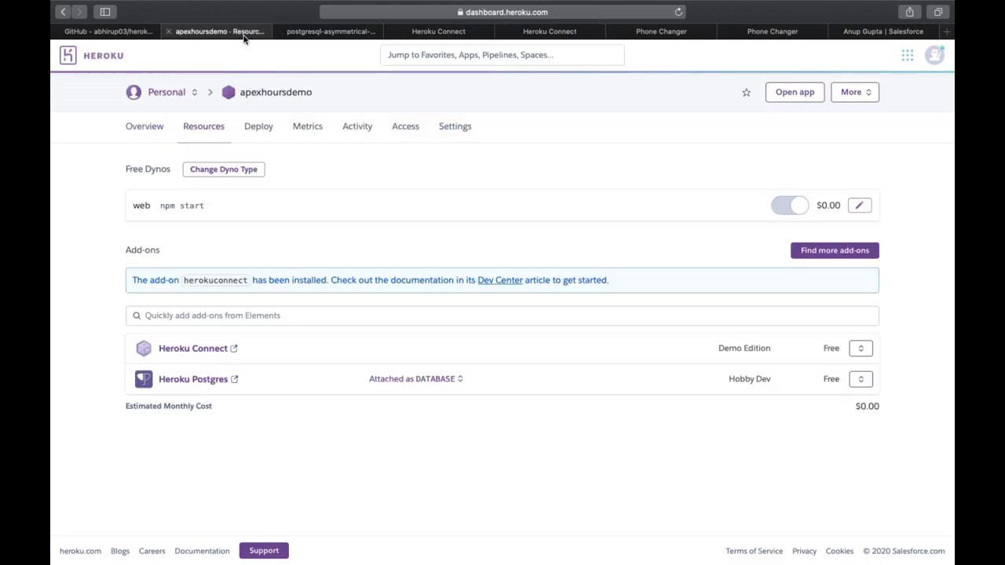
left_click(234, 380)
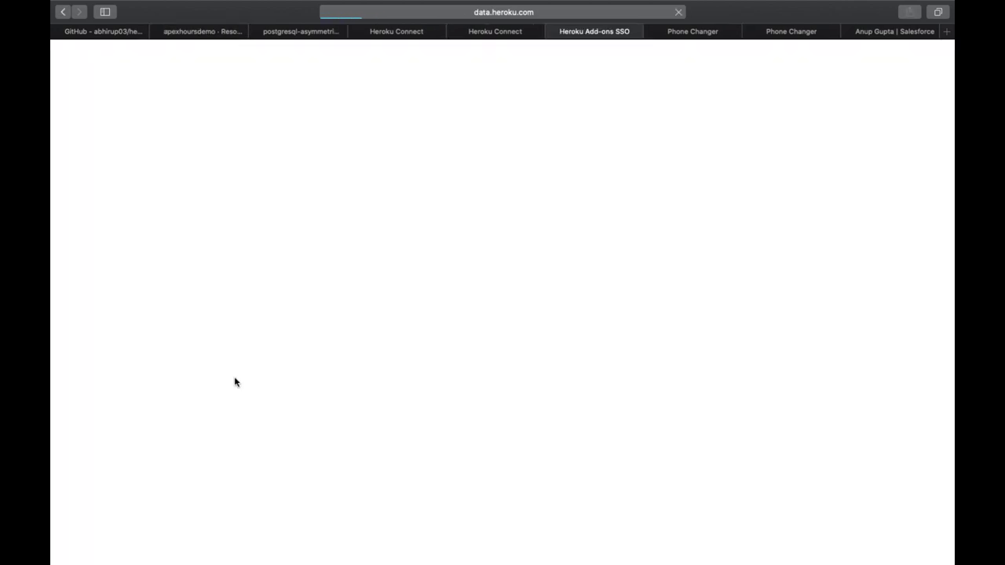
left_click(222, 34)
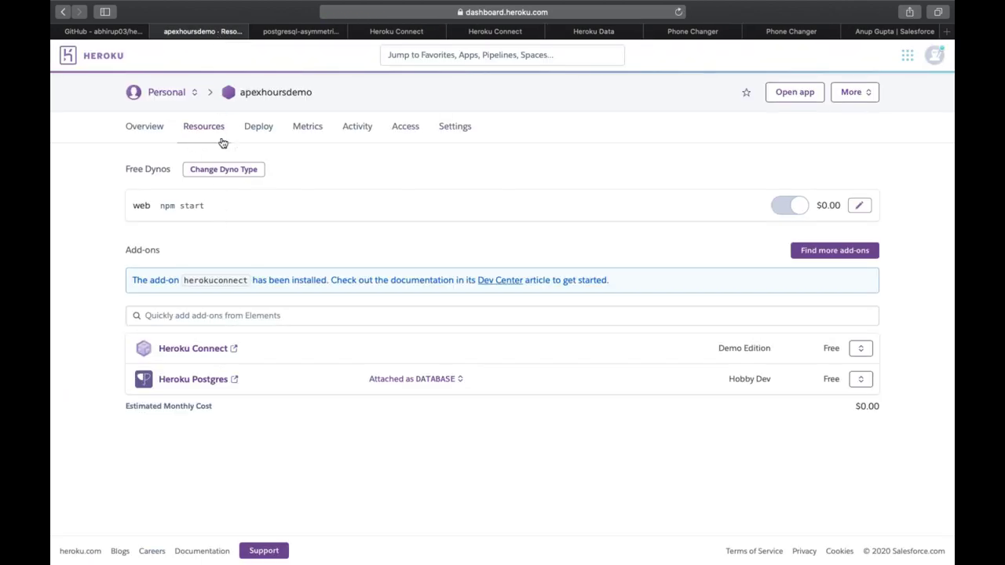
left_click(369, 33)
Step: Go to the Dataclips section of the postgresql-asymmetrical-21998 database
left_click(313, 40)
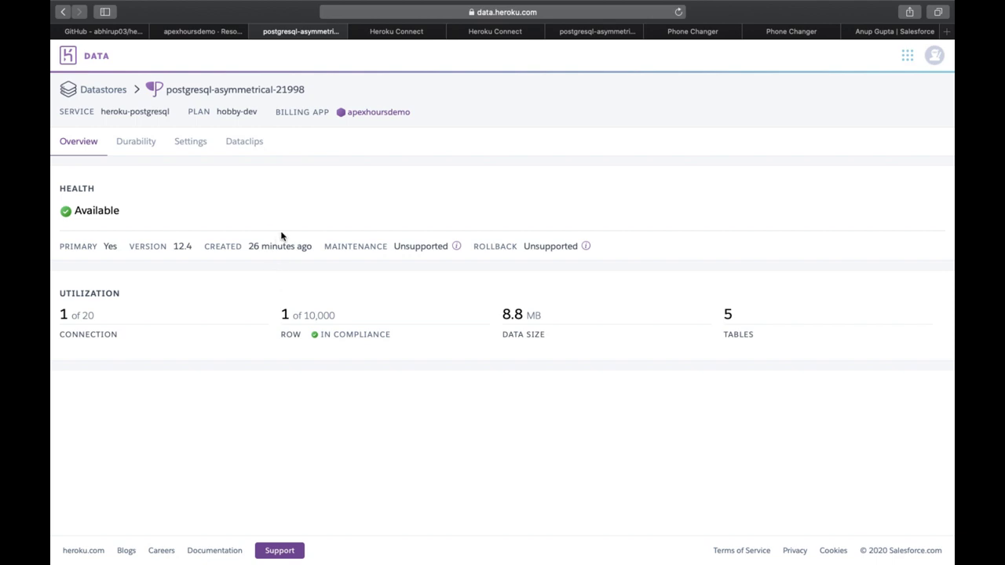
left_click(257, 149)
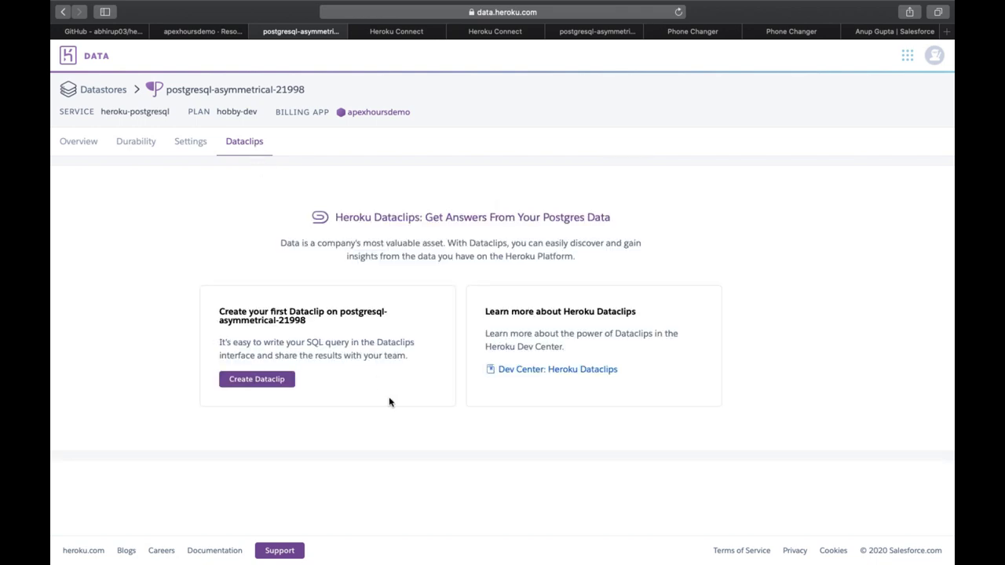
Step: Create a dataclip on postgresql-asymmetrical-21998 with the query 'select firstname from contact', without a semicolon
left_click(279, 379)
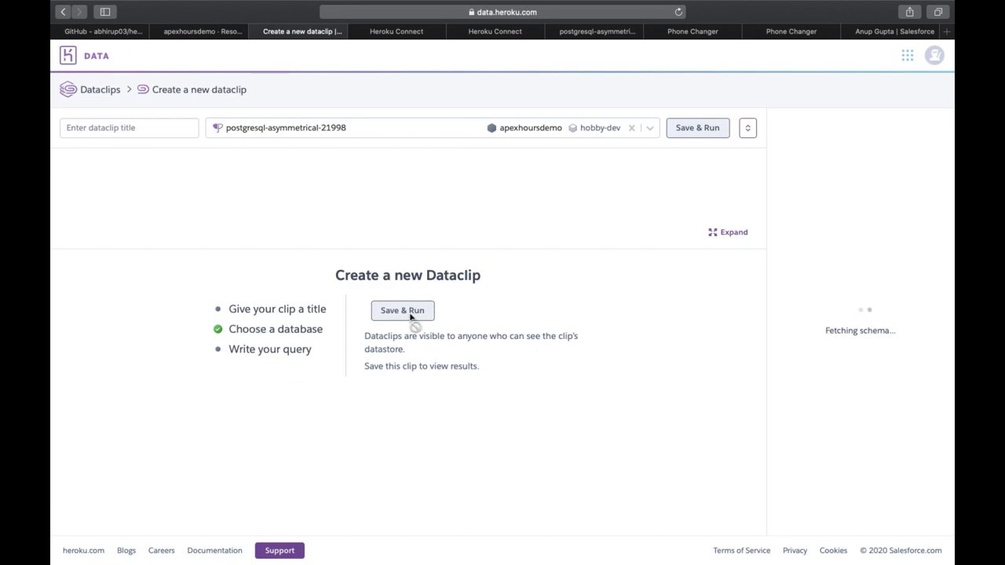
left_click(650, 128)
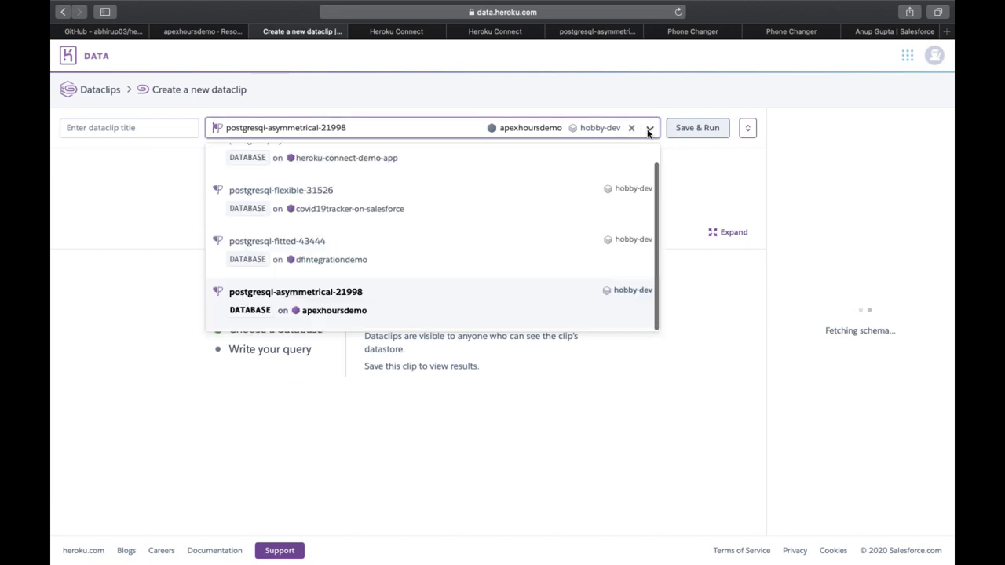
left_click(702, 196)
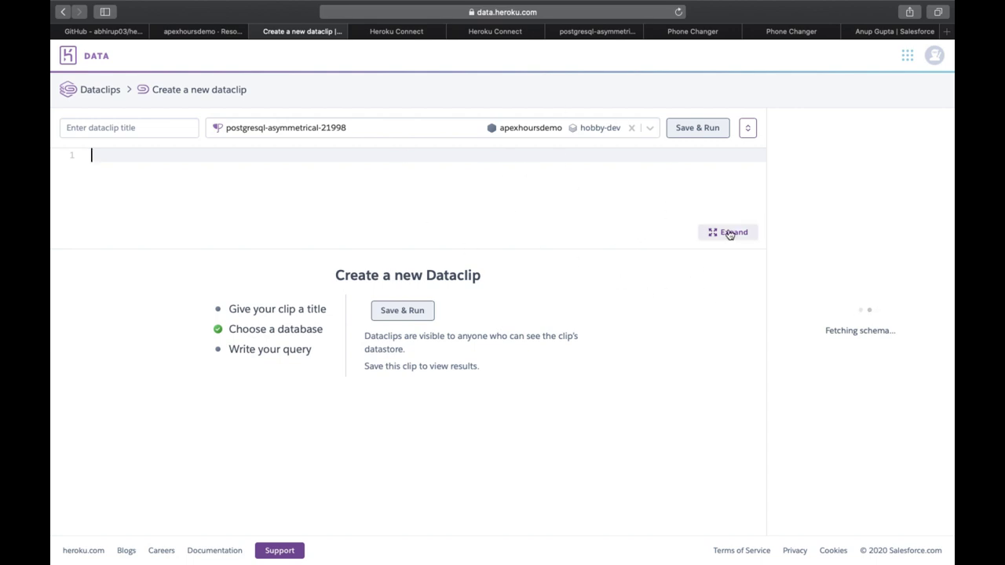
type("sele")
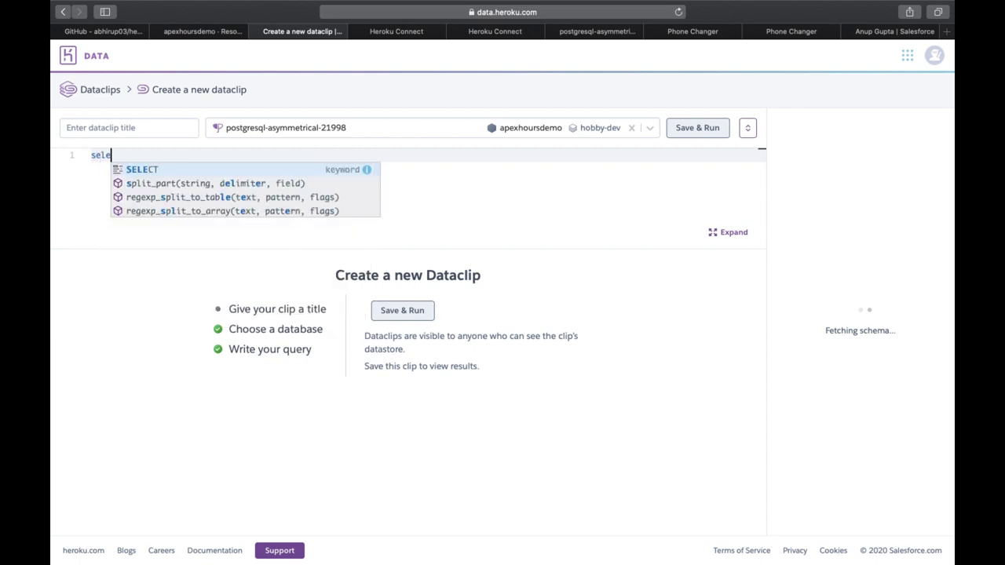
type("ct ")
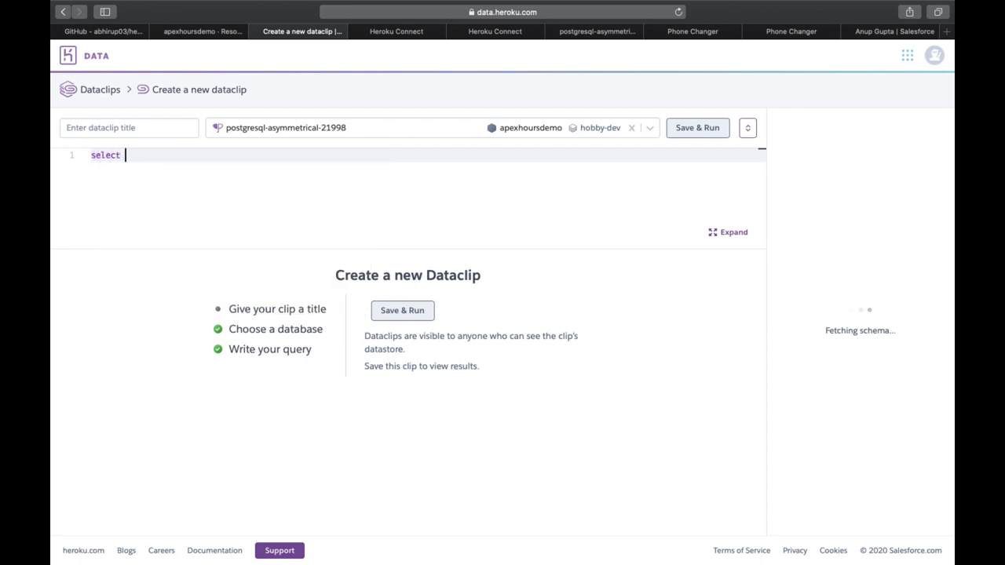
type("first")
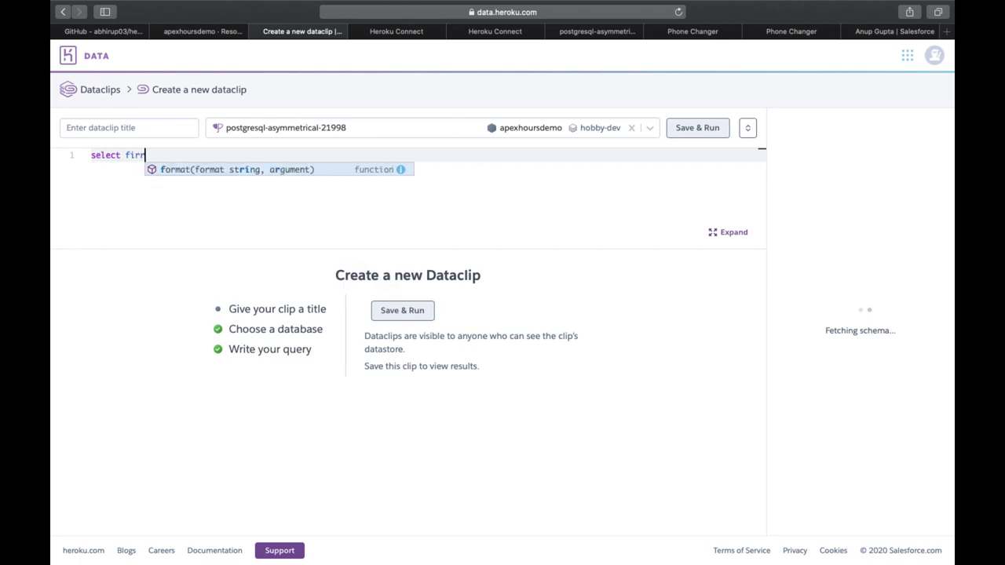
type("name f")
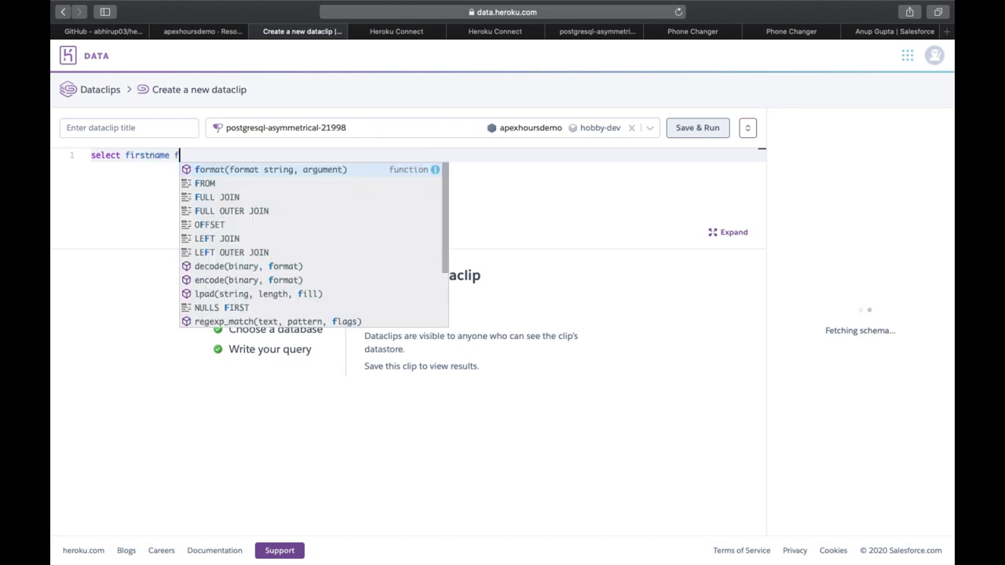
type("rom contact;")
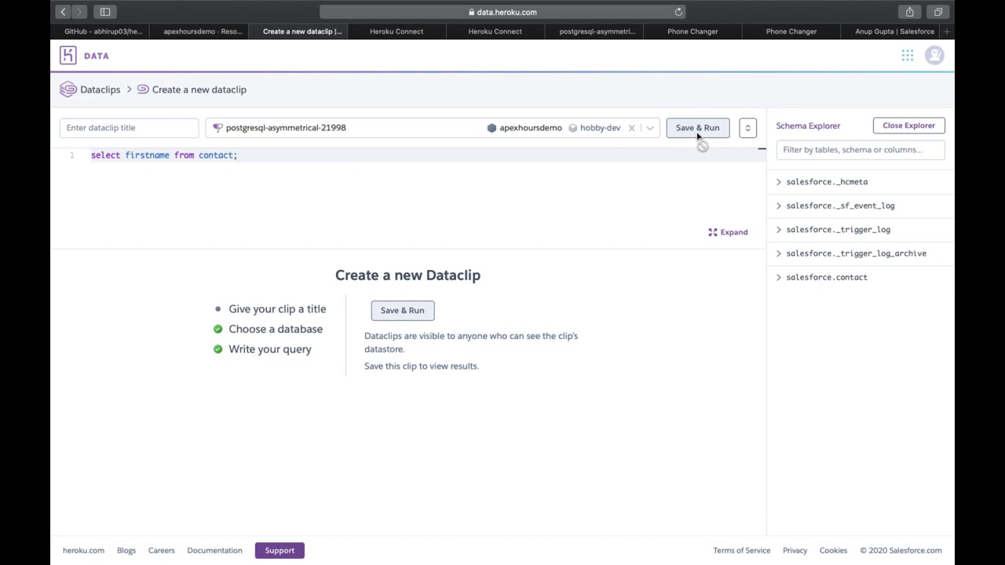
key("BackSpace")
Step: Inspect the salesforce.contact table's columns in the Schema Explorer
left_click(751, 128)
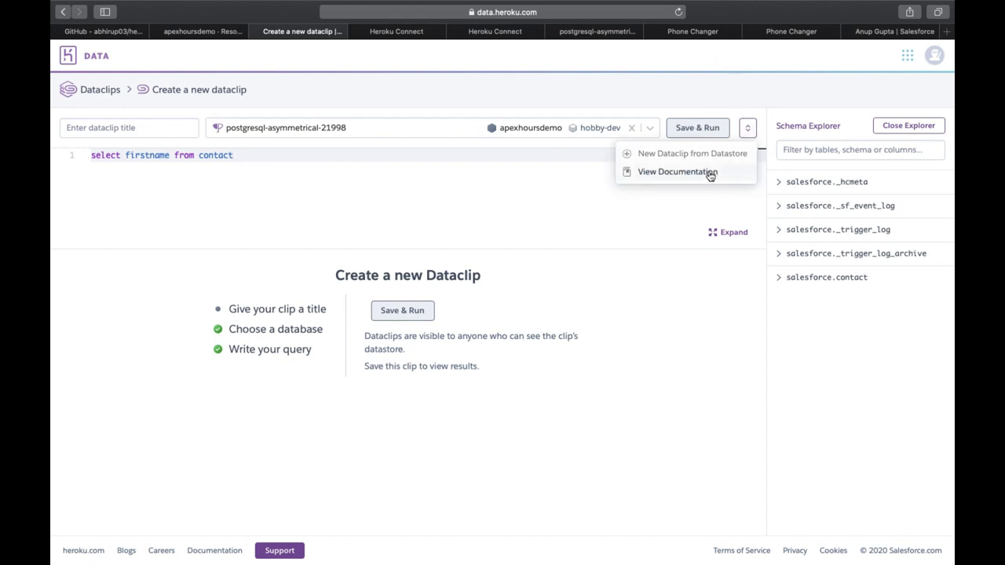
left_click(639, 207)
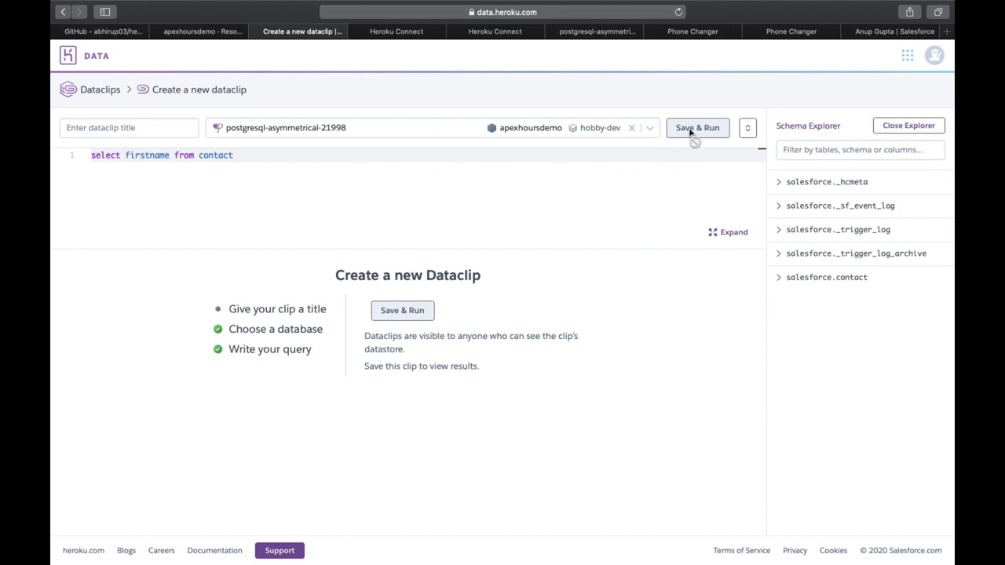
left_click(802, 185)
left_click(802, 186)
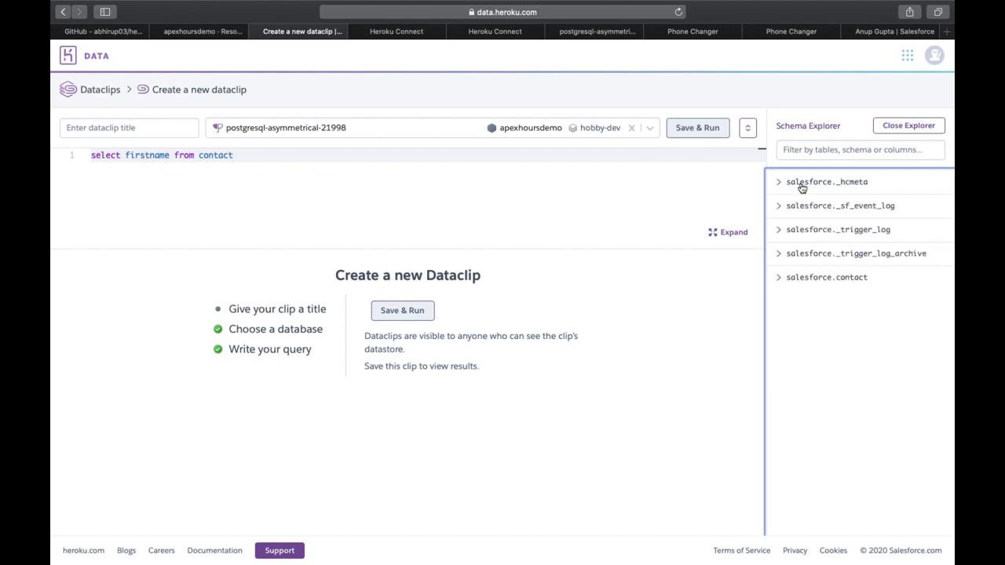
left_click(798, 277)
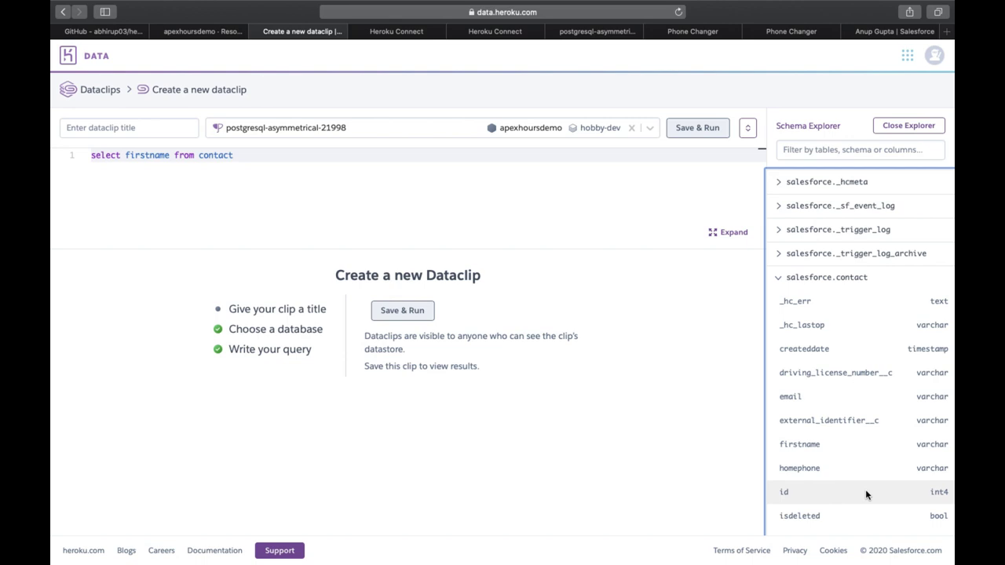
scroll(875, 409, "down", 5)
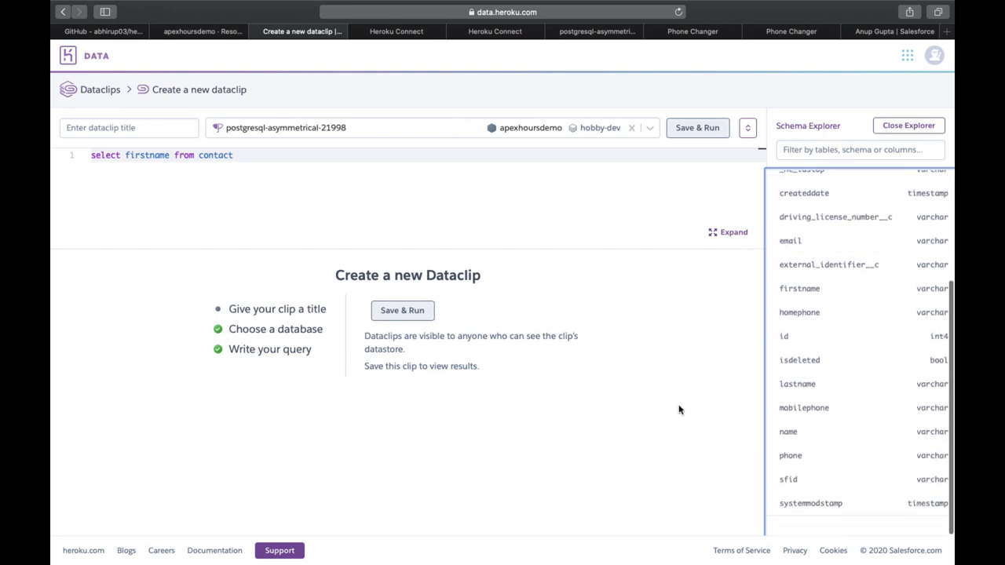
Step: Change the query's table to salesforce.contact, keeping postgresql-asymmetrical-21998 as the database
double_click(201, 156)
left_click(198, 156)
type("salesforce.")
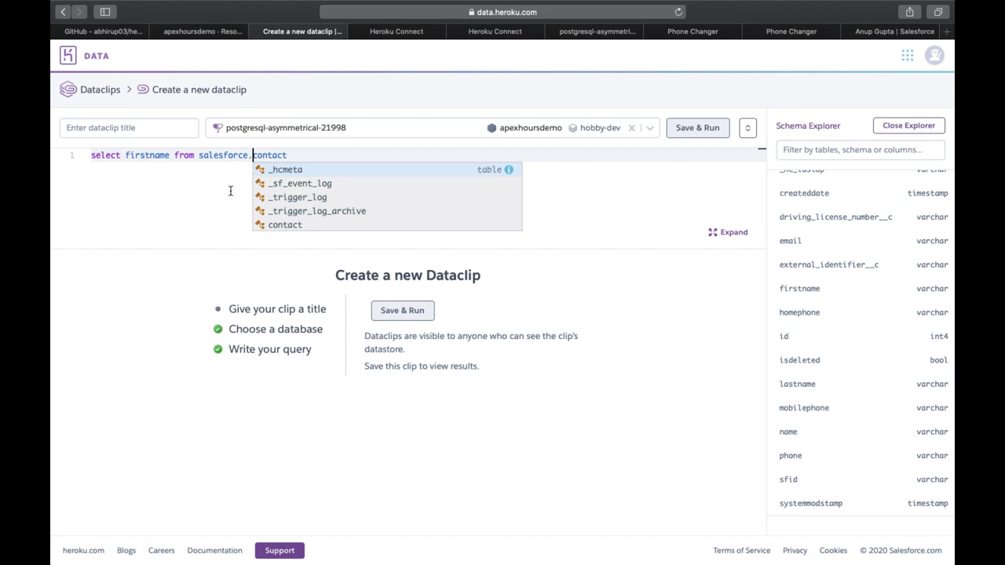
key("End")
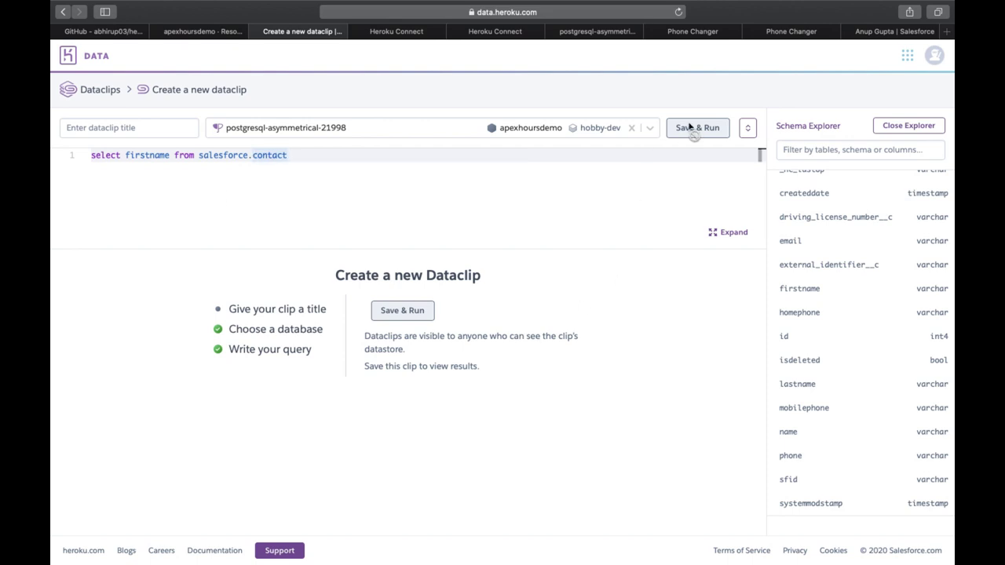
left_click(650, 129)
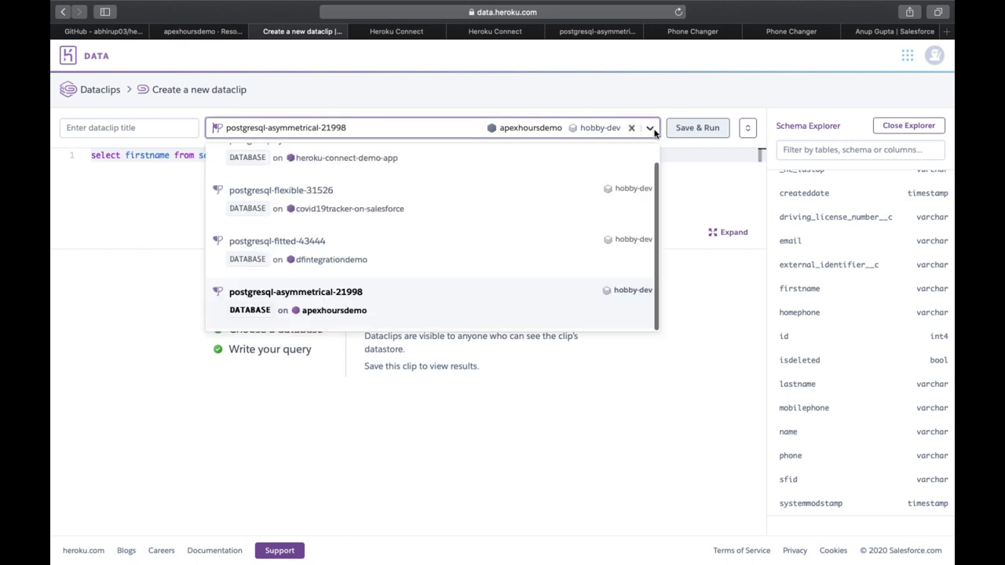
left_click(592, 307)
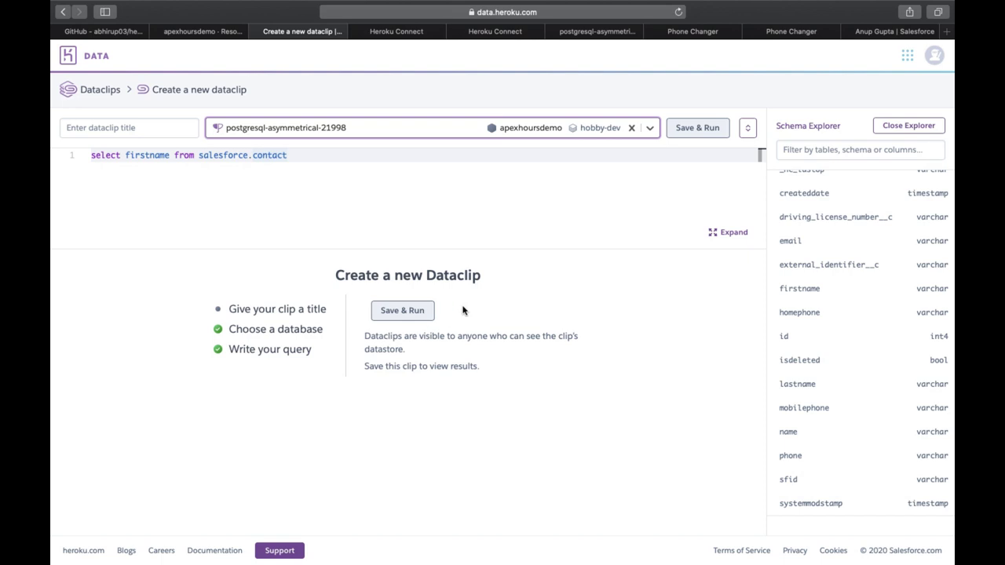
Step: Title the dataclip 'apexhourspostgresdatabase', then save and run it
left_click(128, 127)
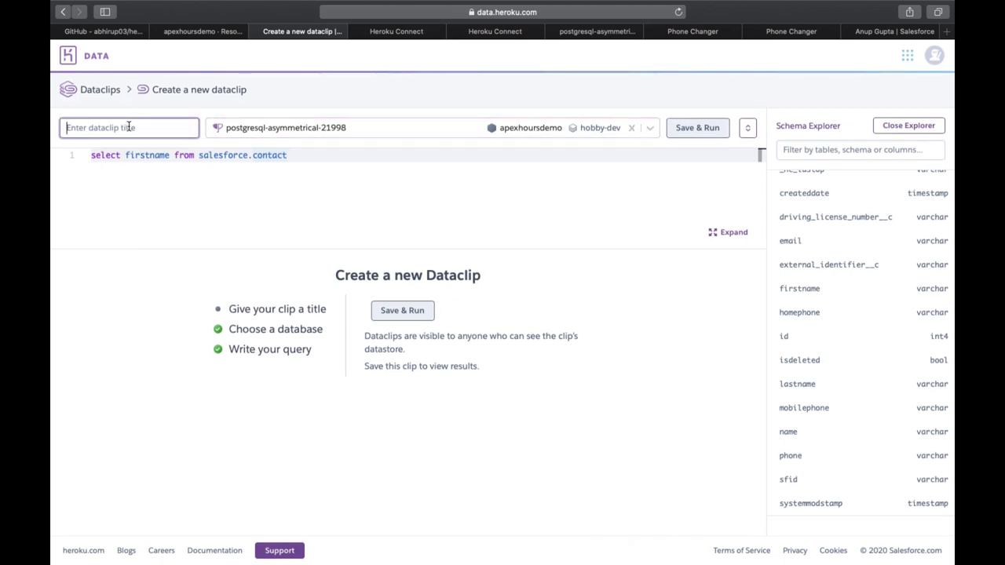
type("a")
key("BackSpace")
type("ap")
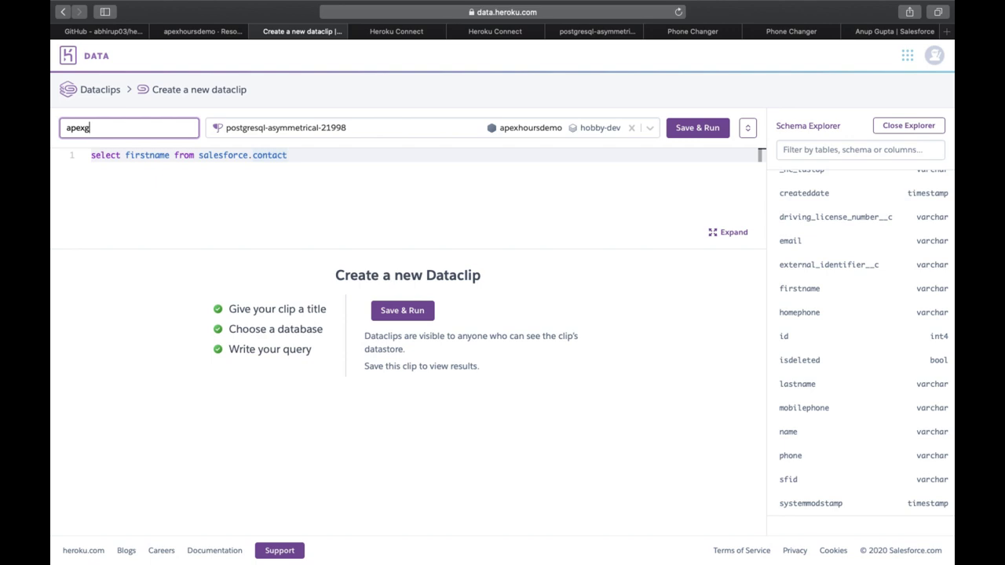
type("exhourspostgresdatabase")
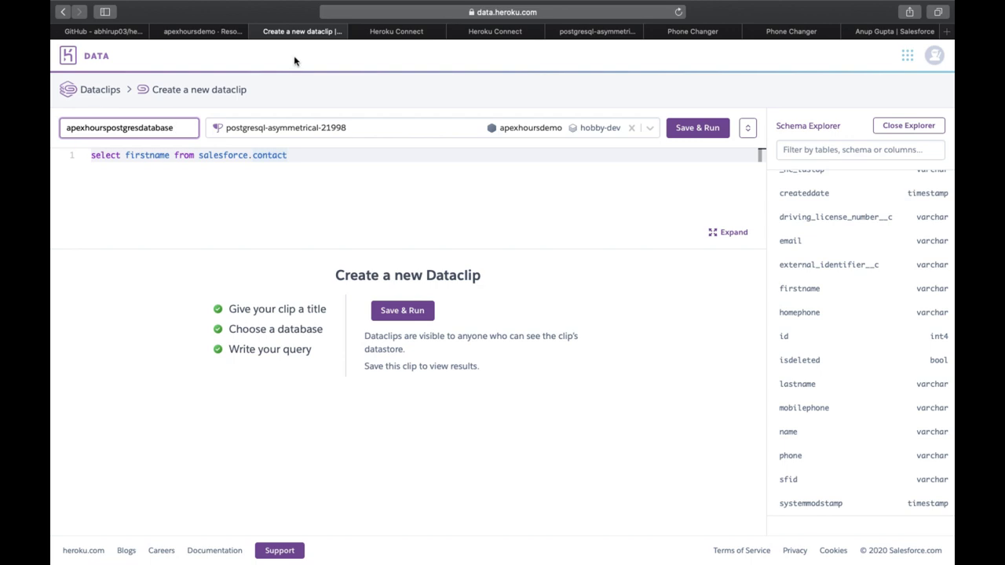
left_click(411, 312)
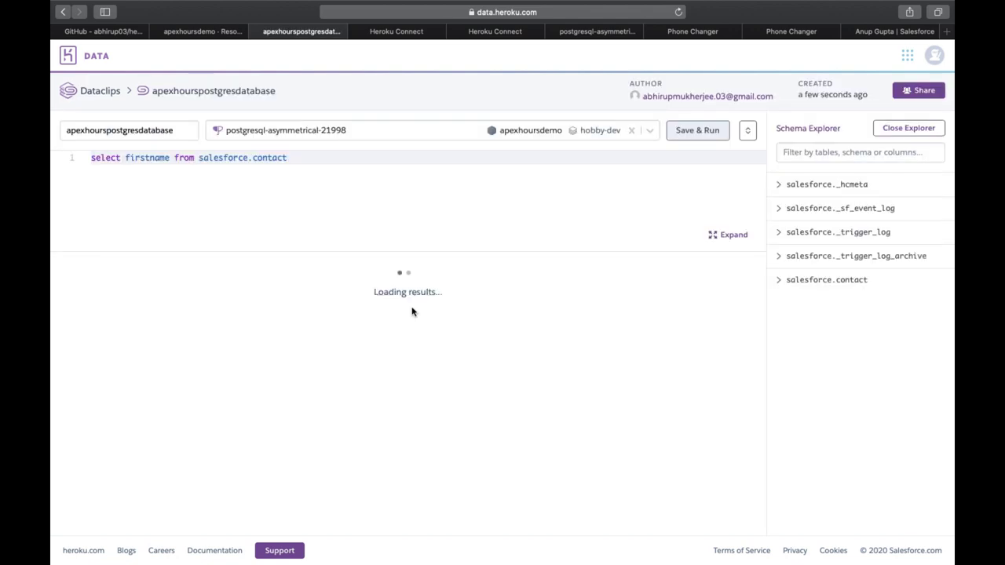
Step: Scroll through the 72 returned first names and try the Chart view before returning to Table
scroll(218, 408, "down", 2)
scroll(218, 408, "down", 10)
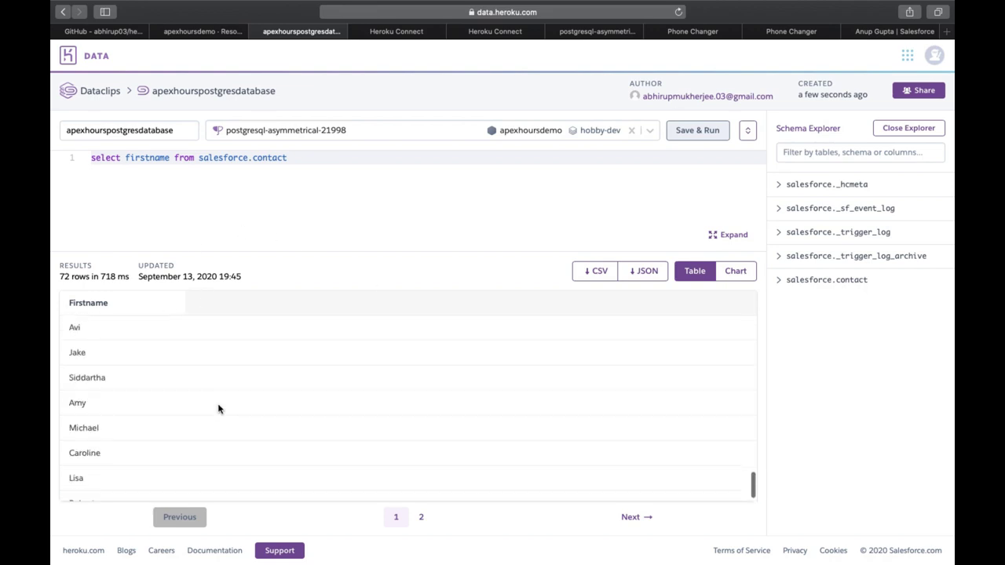
scroll(218, 408, "up", 5)
scroll(218, 408, "up", 8)
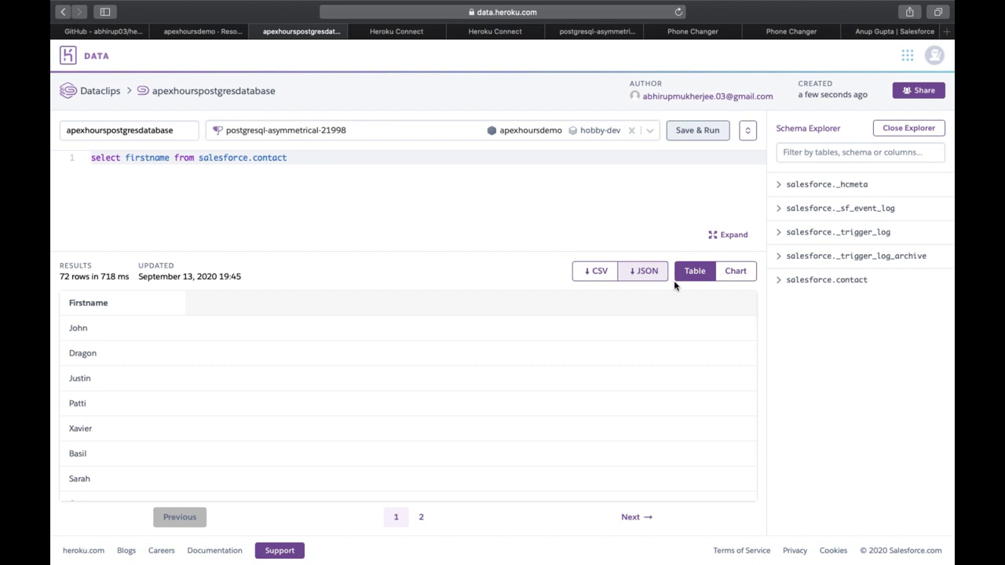
left_click(740, 279)
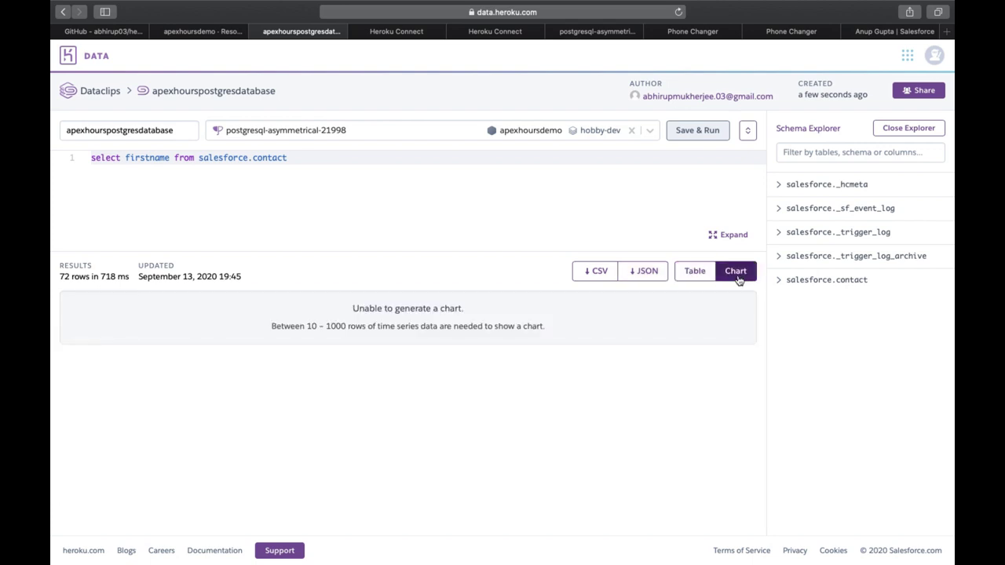
left_click(694, 270)
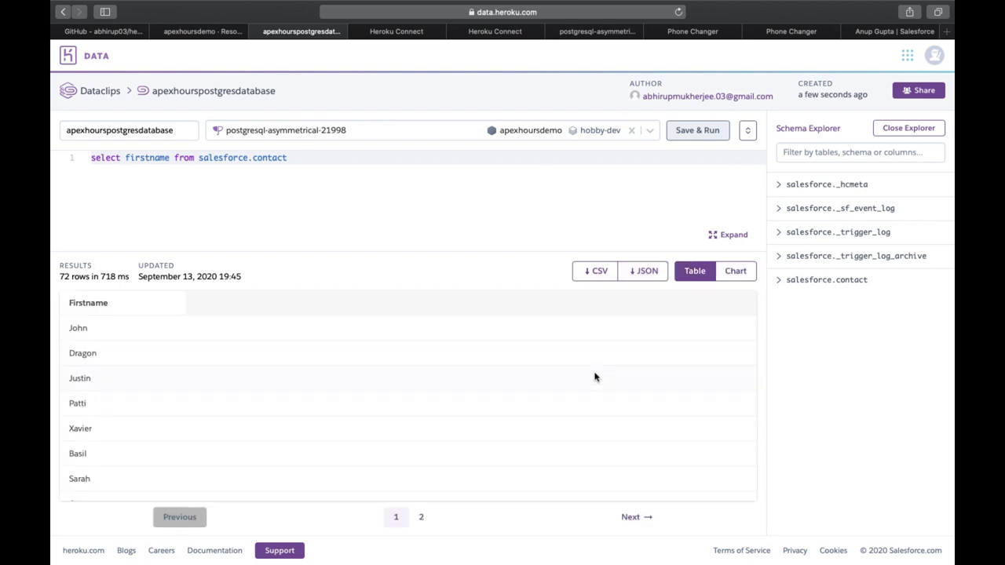